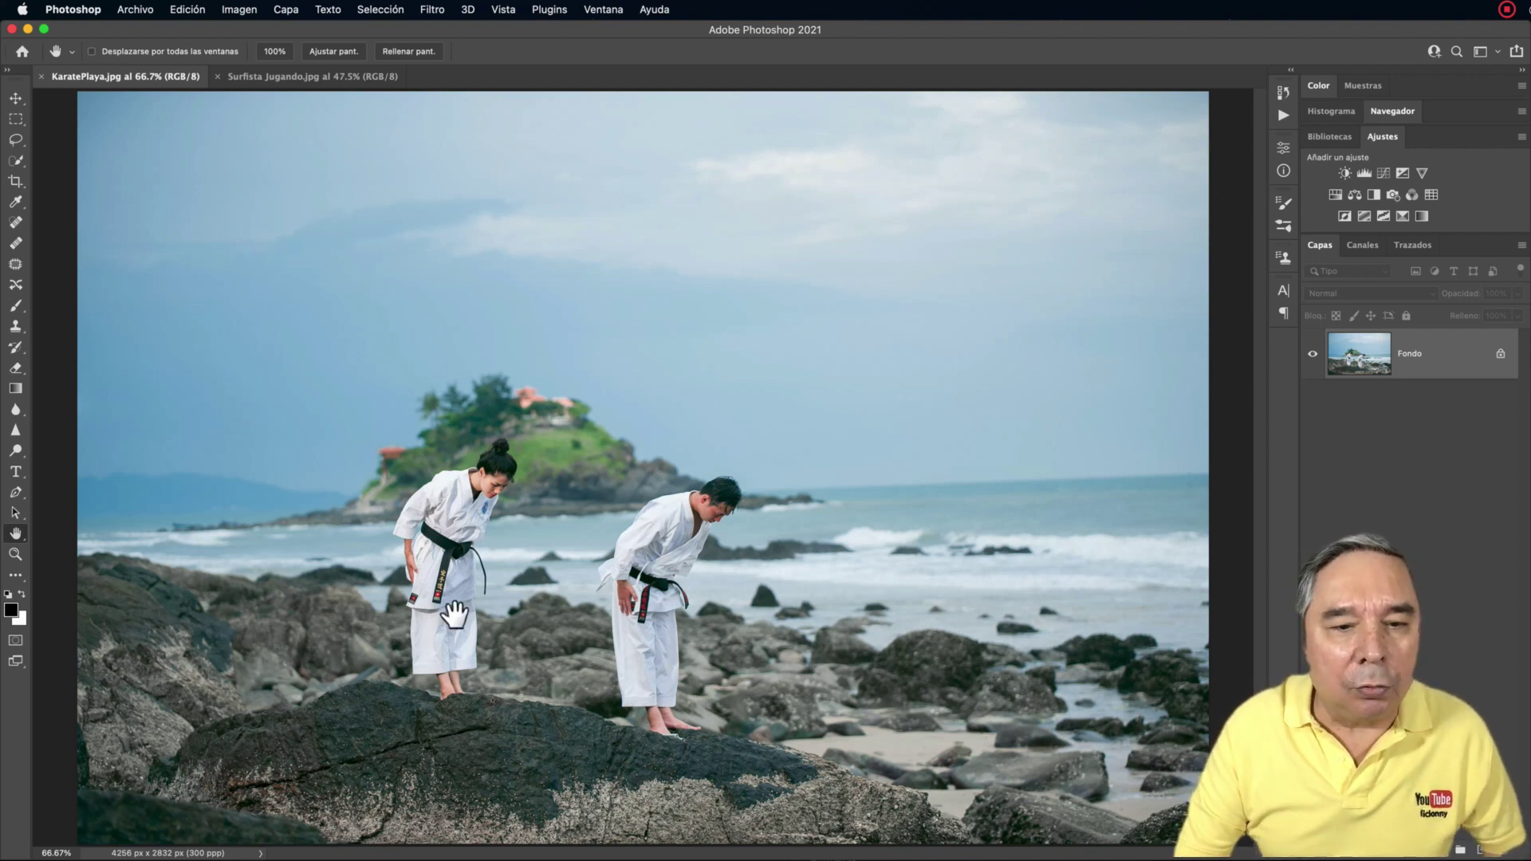
# Zoom to about 107% on the two karatekas and pick the Quick Selection tool.
pyautogui.scroll(3, 470, 615)
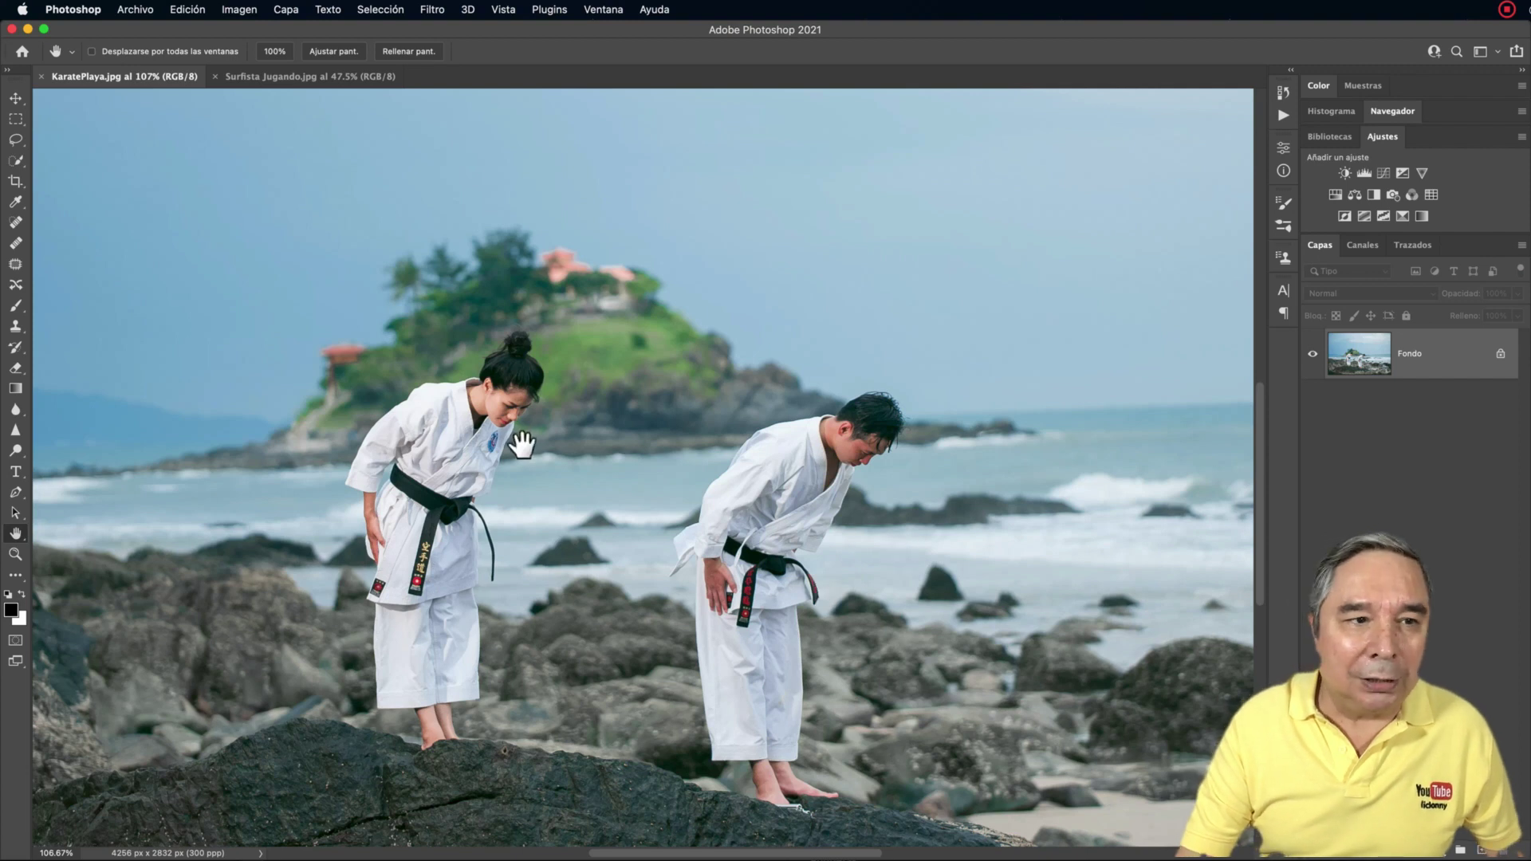
pyautogui.click(15, 162)
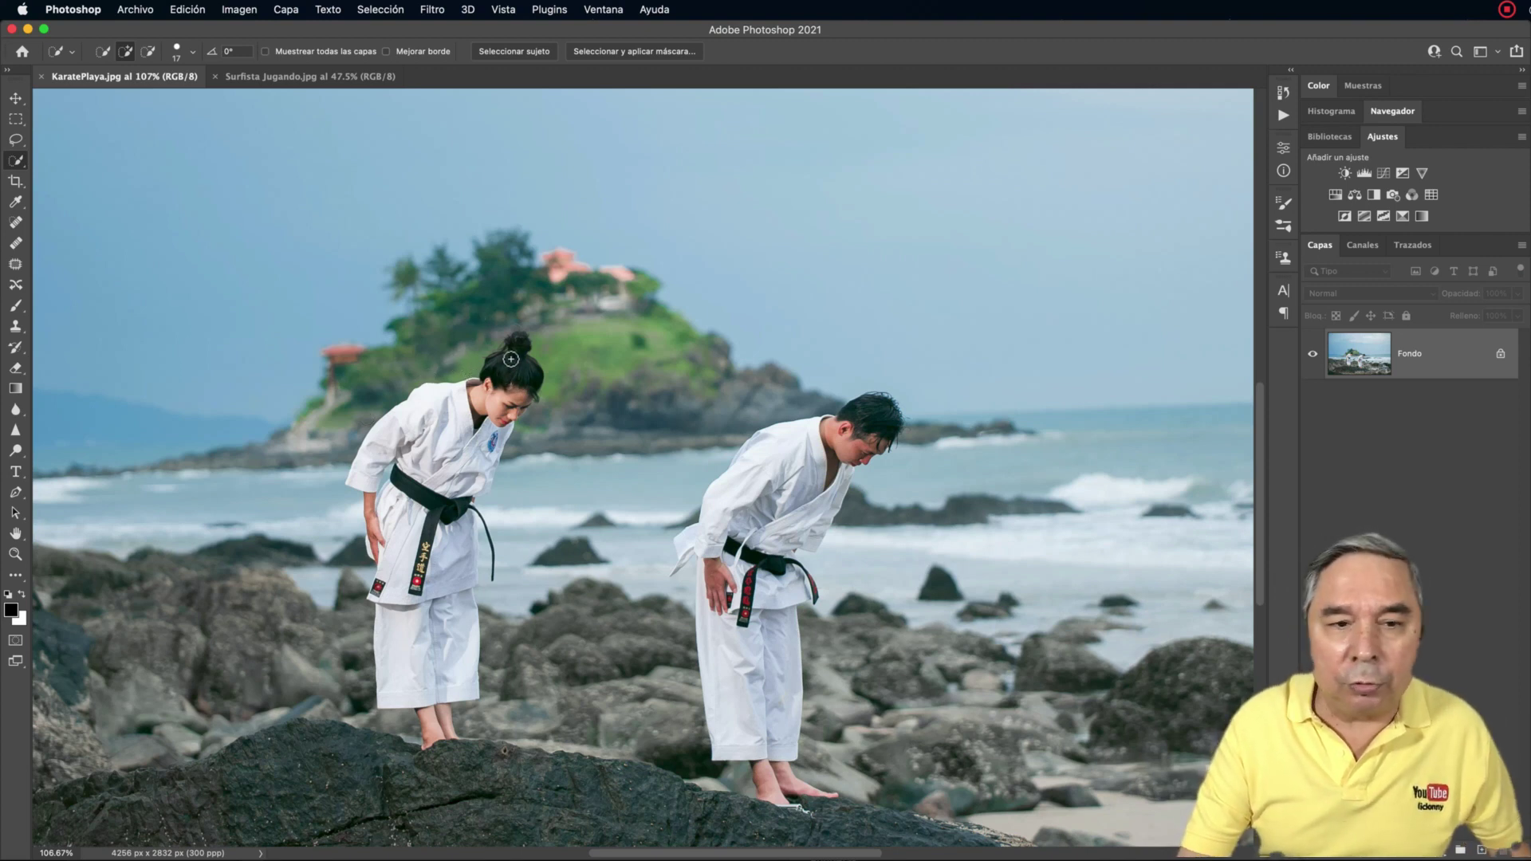
# Brush a selection over the woman in the white gi, subtracting the stray area by her belt end.
pyautogui.moveTo(516, 345); pyautogui.dragTo(473, 398)
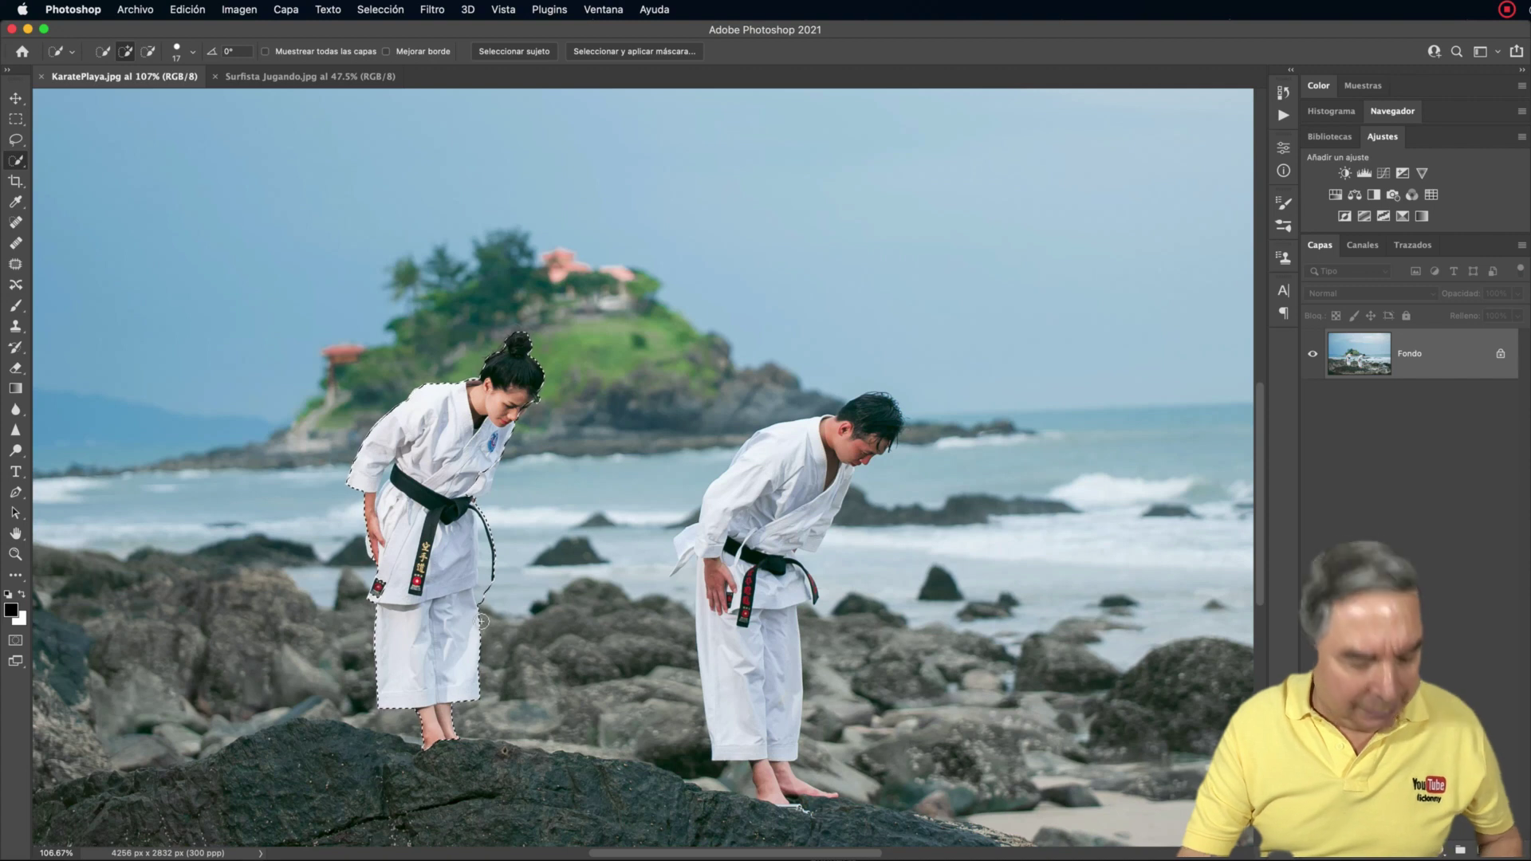
pyautogui.press('alt')
pyautogui.keyDown('alt'); pyautogui.click(487, 616); pyautogui.keyUp('alt')
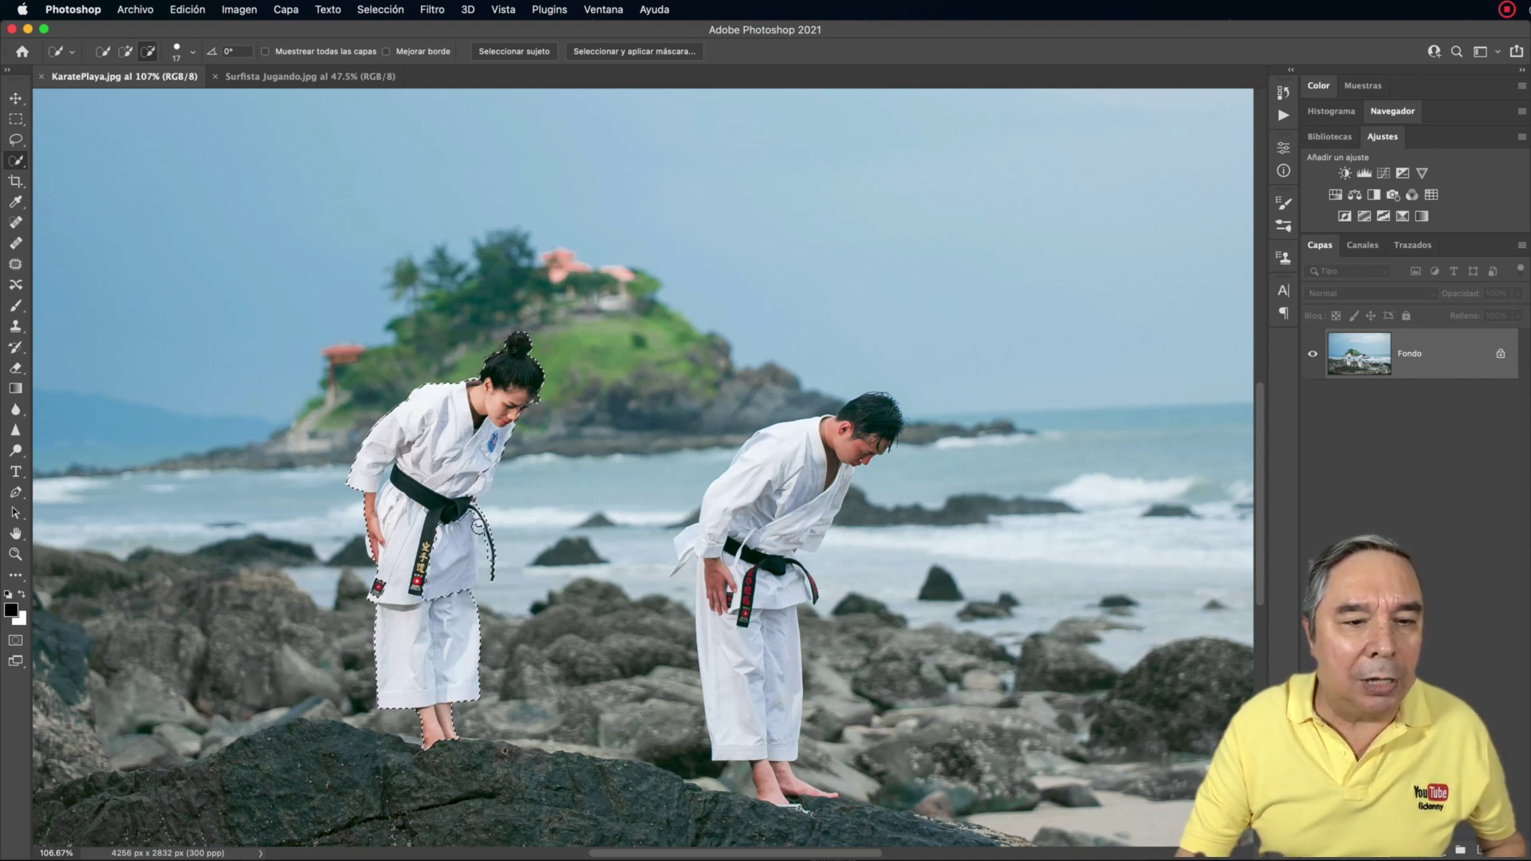
pyautogui.click(659, 49)
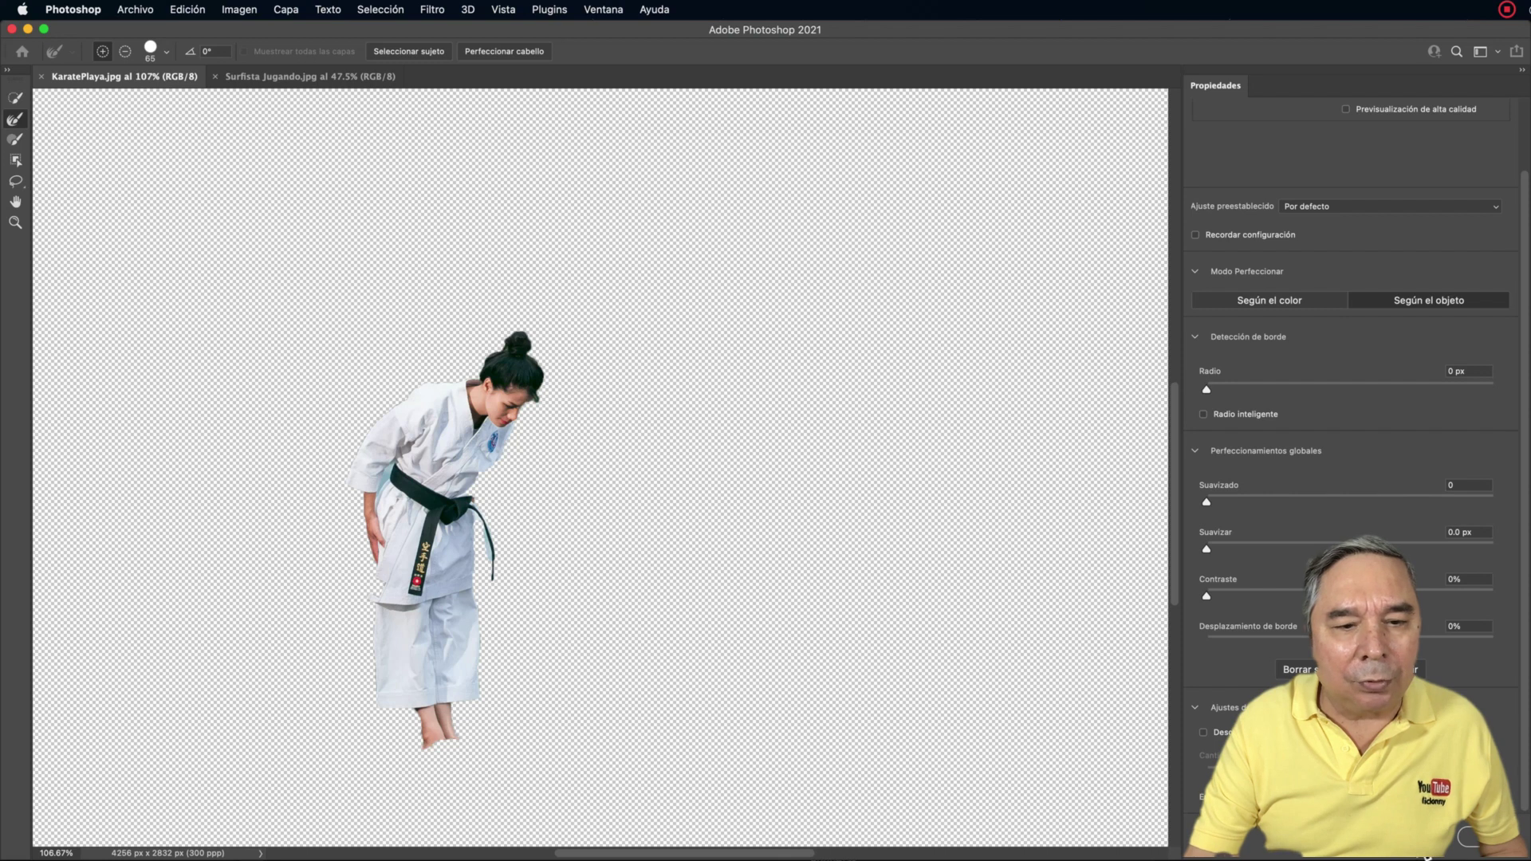
pyautogui.press('Escape')
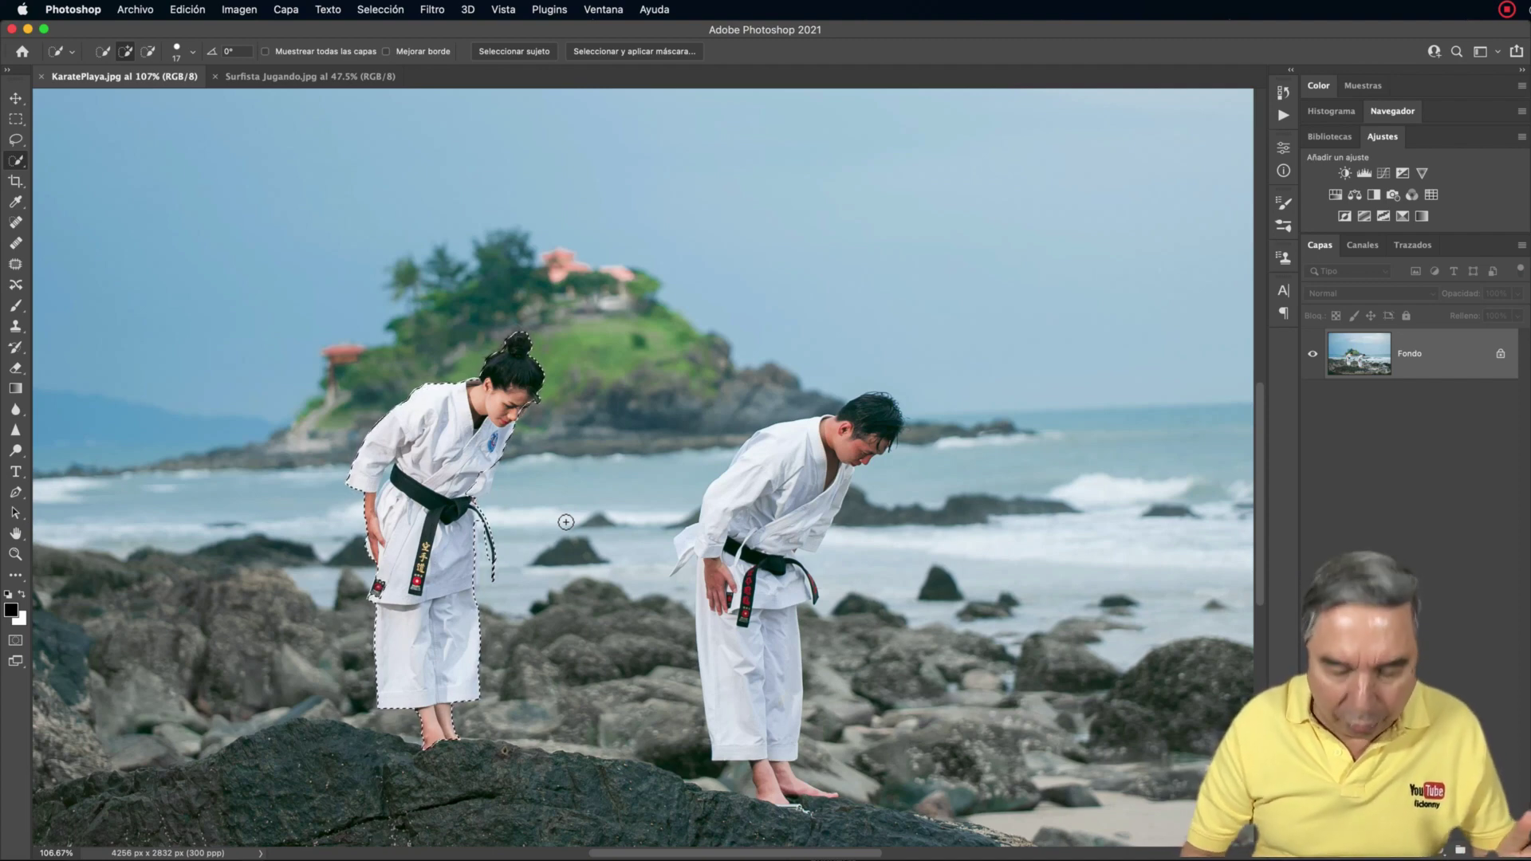
# Fill the woman's selection using Rellenar with Contenido set to Según el contenido.
pyautogui.hotkey('shift', 'F5')
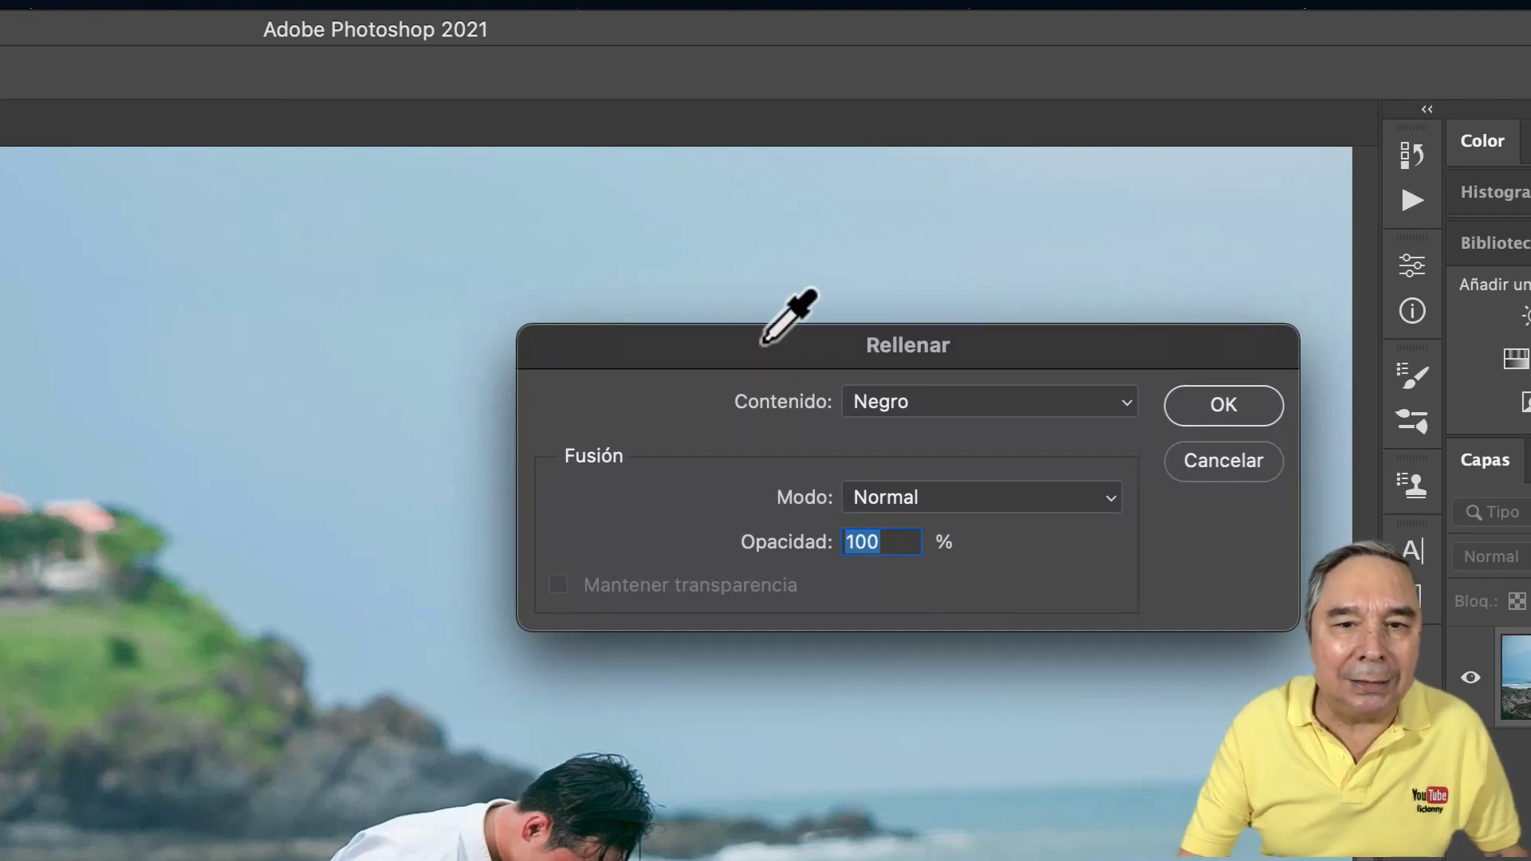
pyautogui.moveTo(764, 343); pyautogui.dragTo(291, 324)
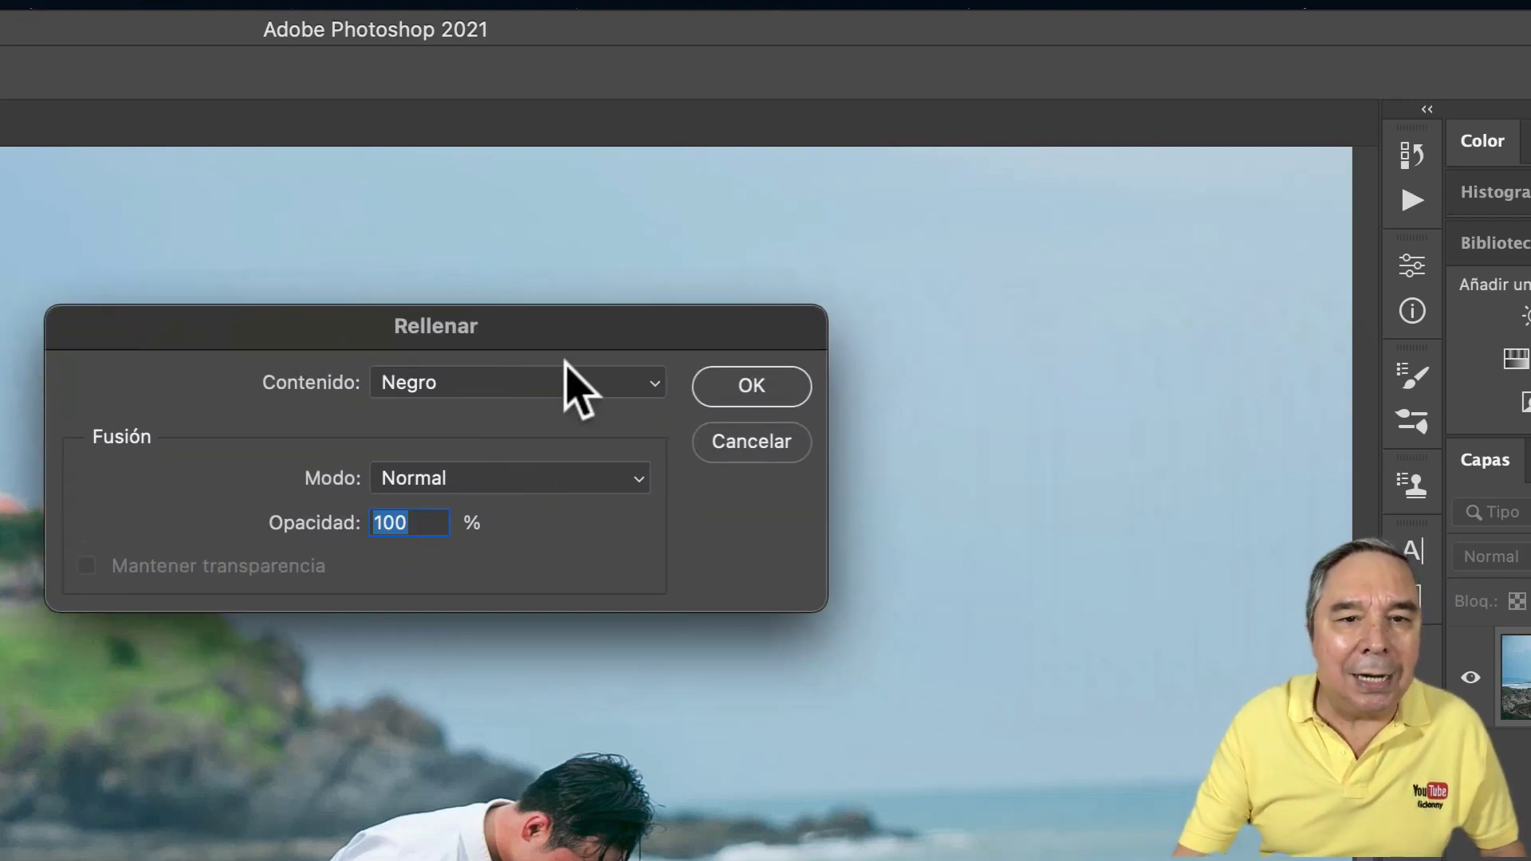
pyautogui.click(467, 383)
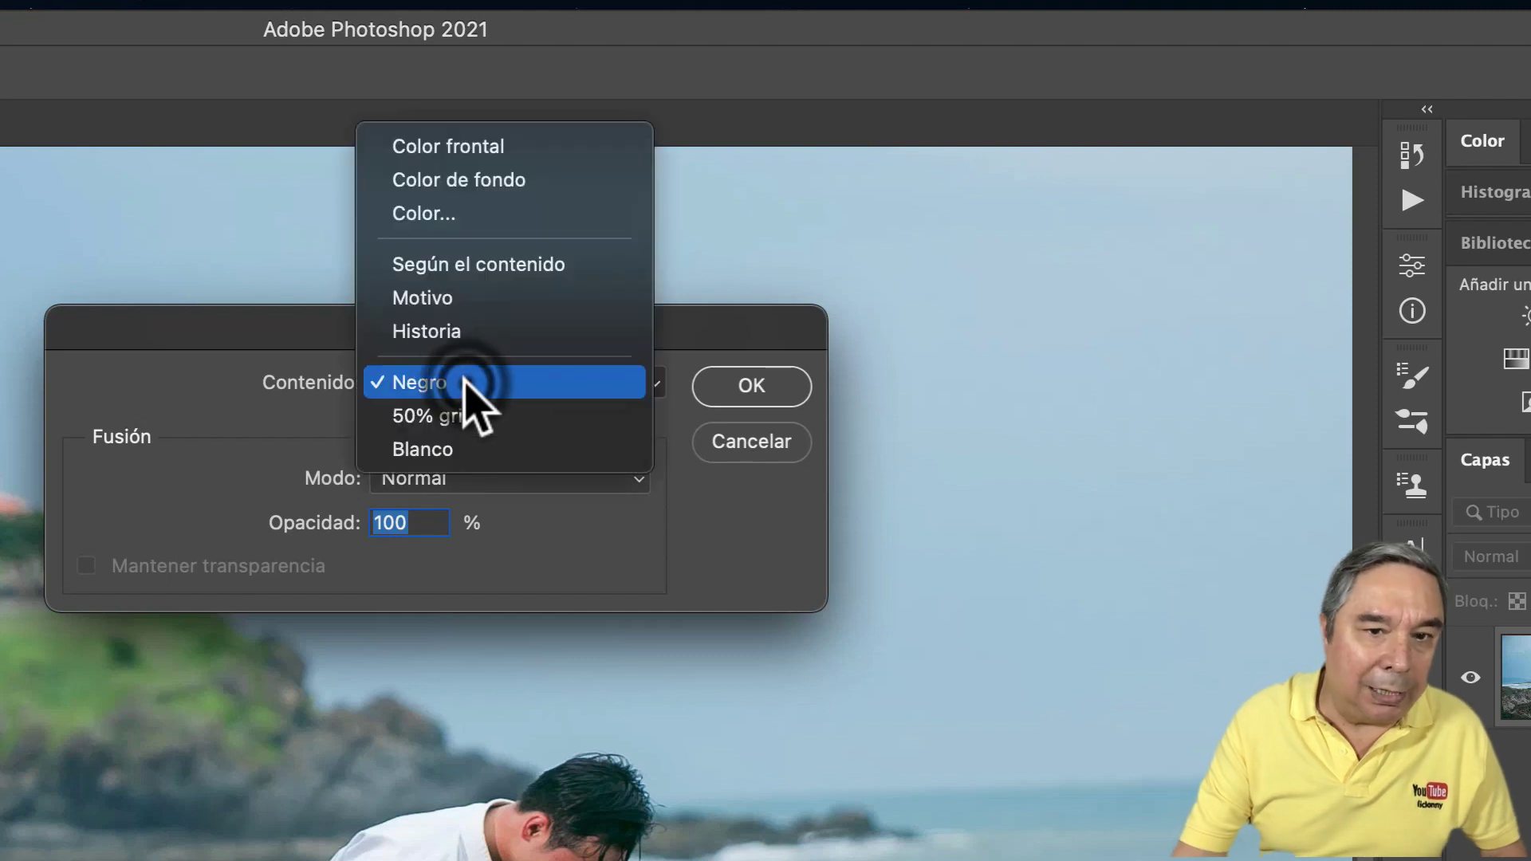
pyautogui.click(501, 268)
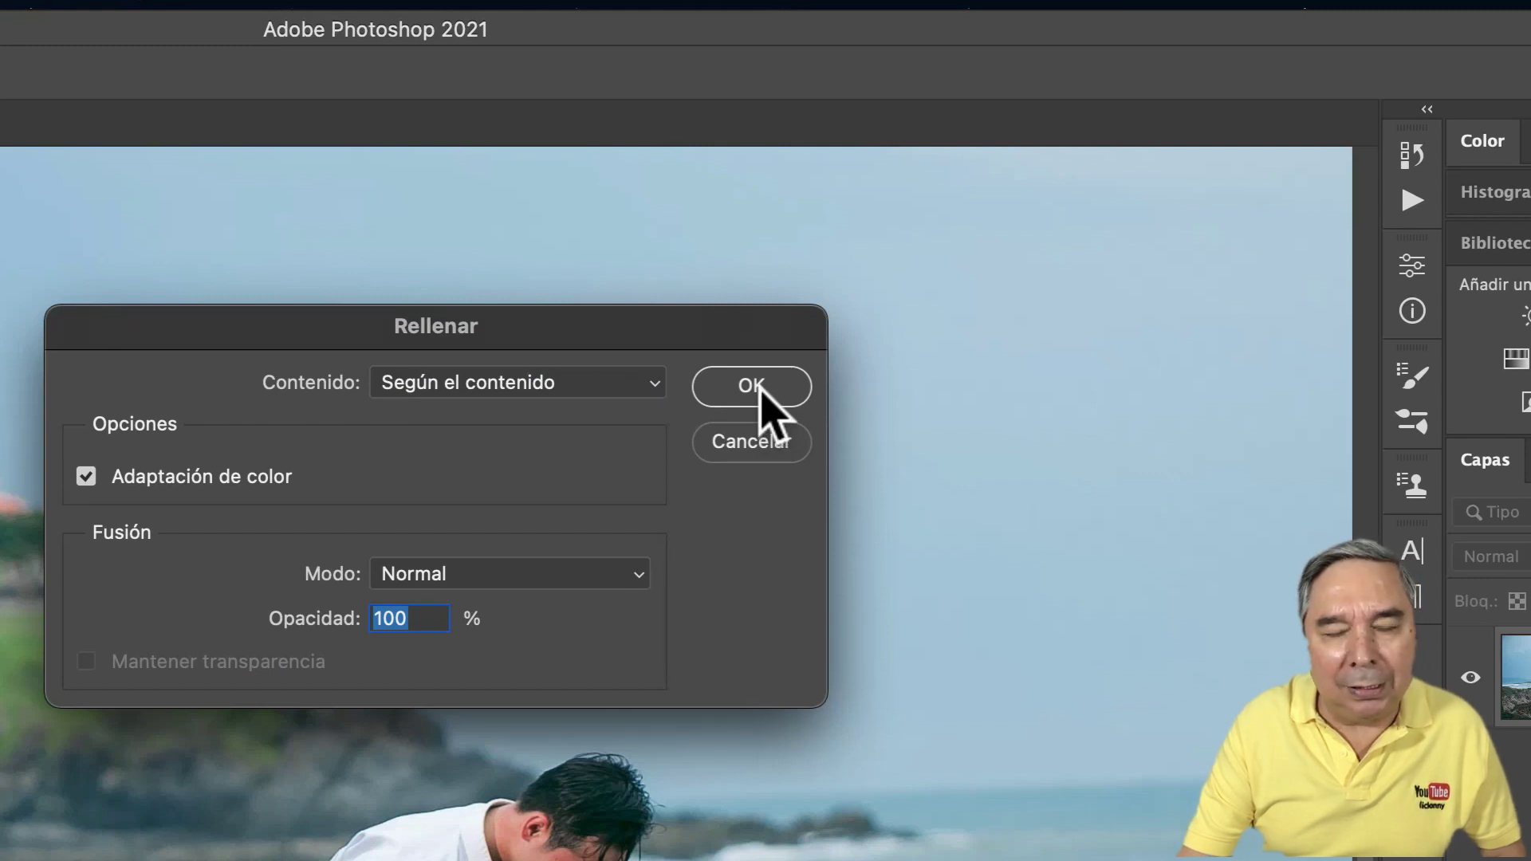
pyautogui.click(760, 389)
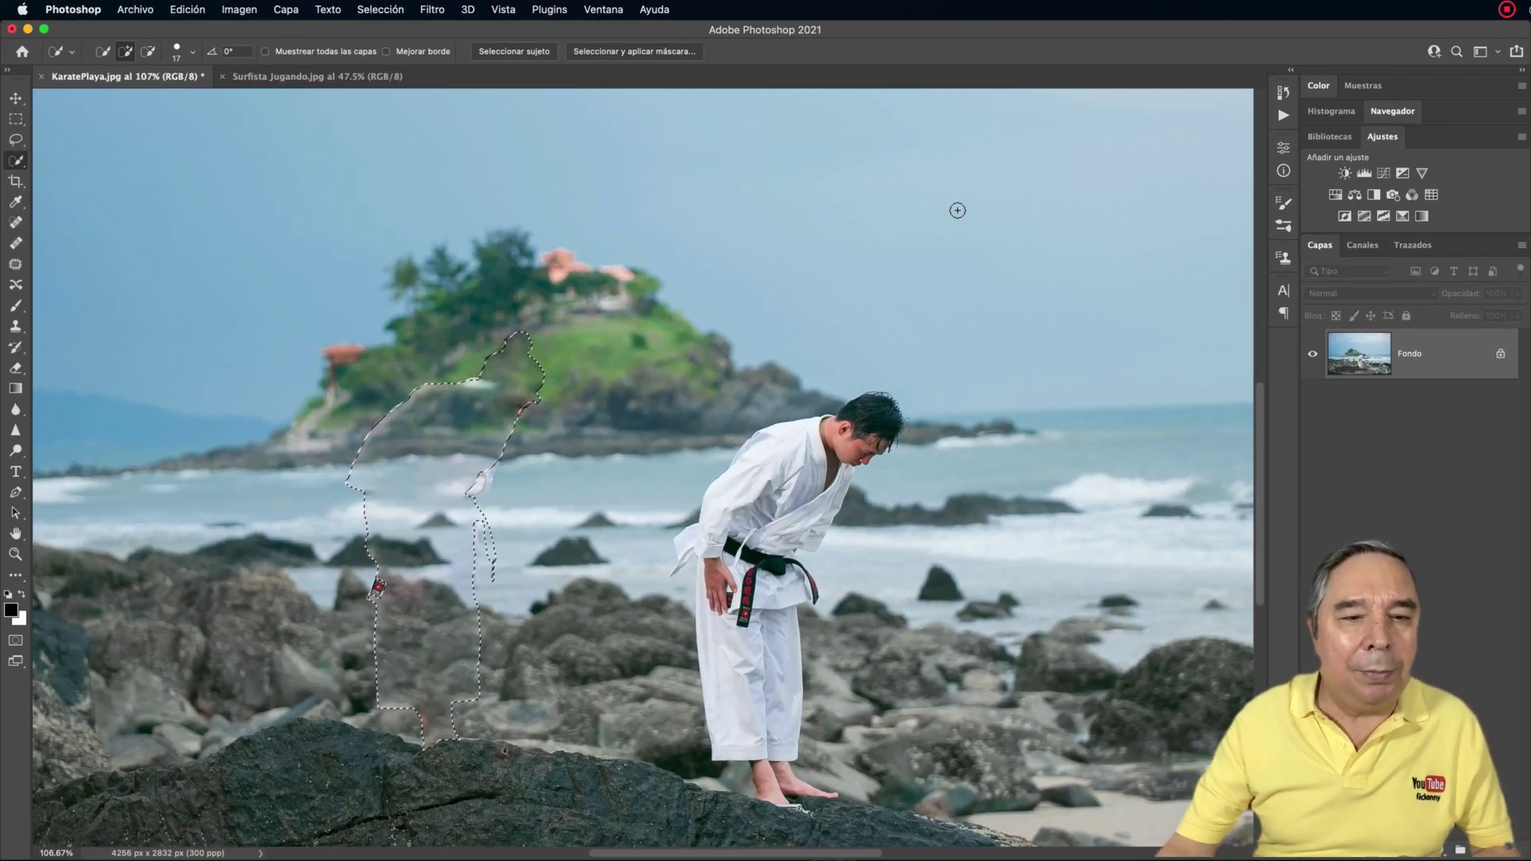
# Undo the content-aware fill to restore the woman and deselect with Selección > Deseleccionar.
pyautogui.click(380, 9)
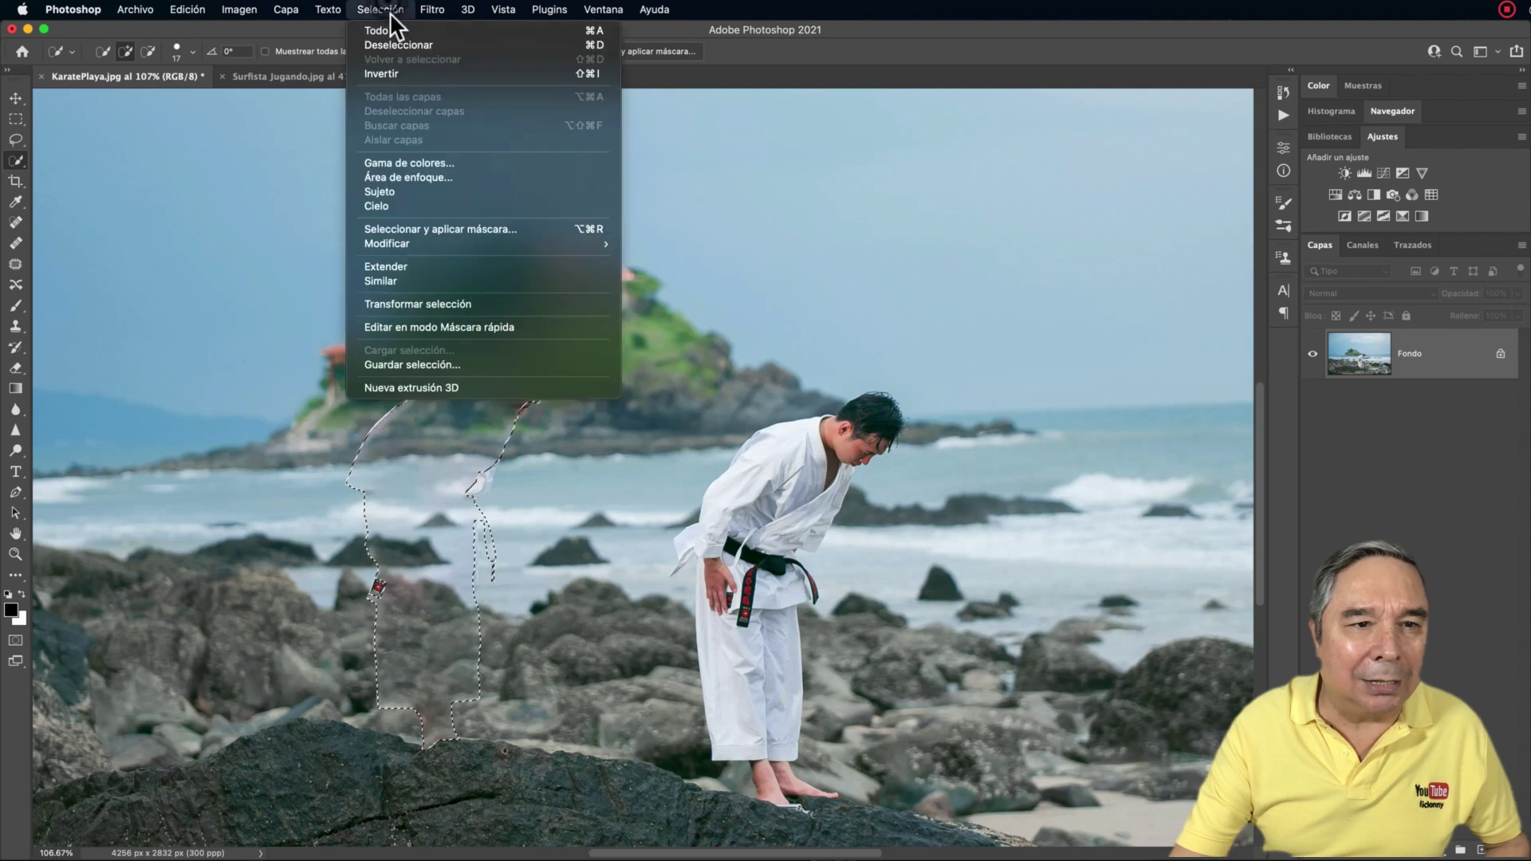
pyautogui.click(393, 44)
pyautogui.scroll(2, 471, 368)
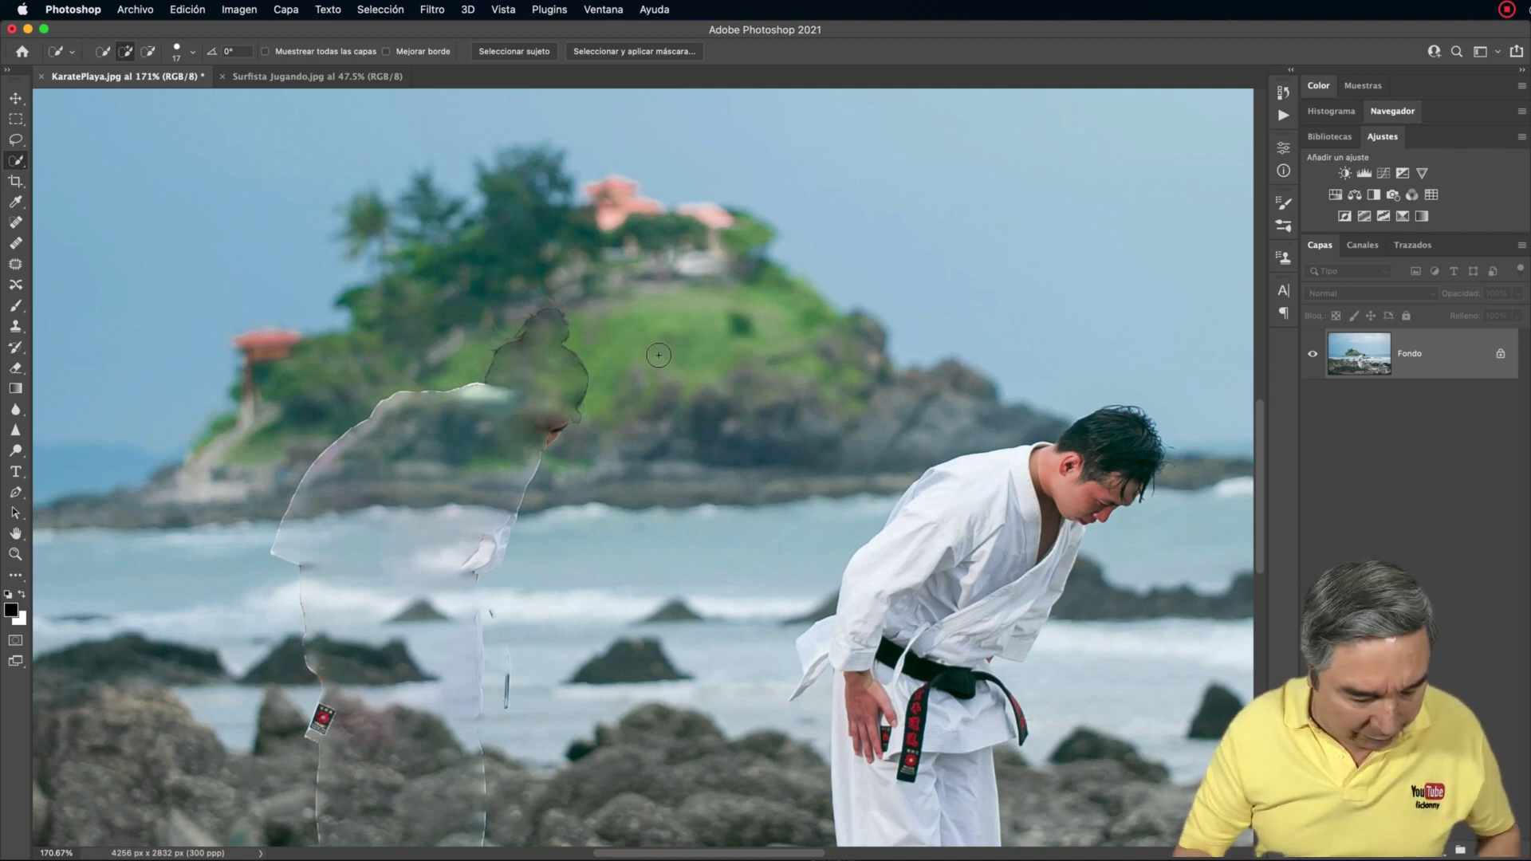
pyautogui.hotkey('ctrl', 'z')
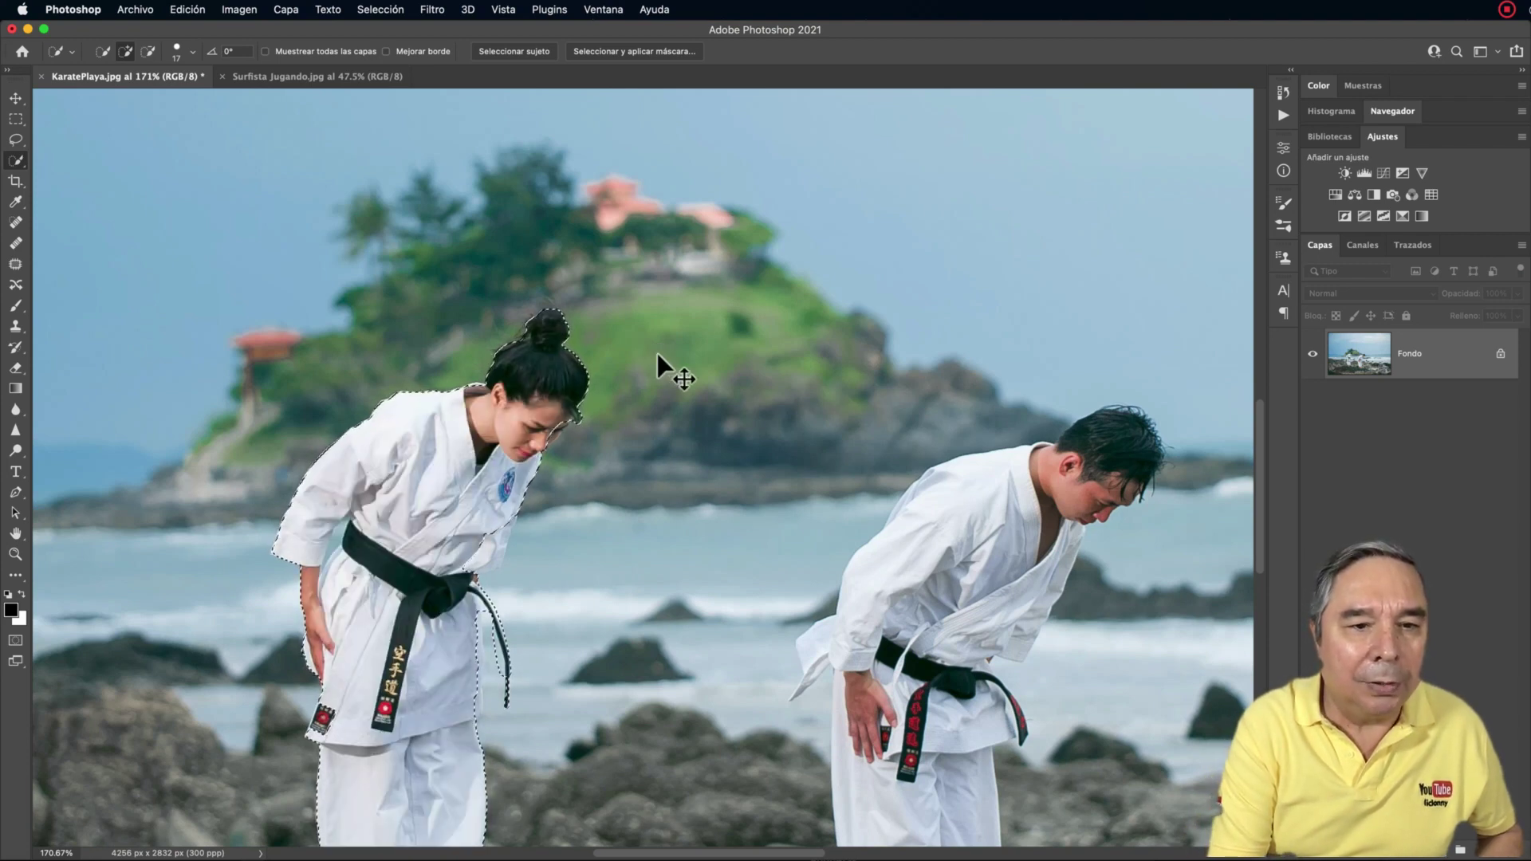
pyautogui.hotkey('ctrl', 'c')
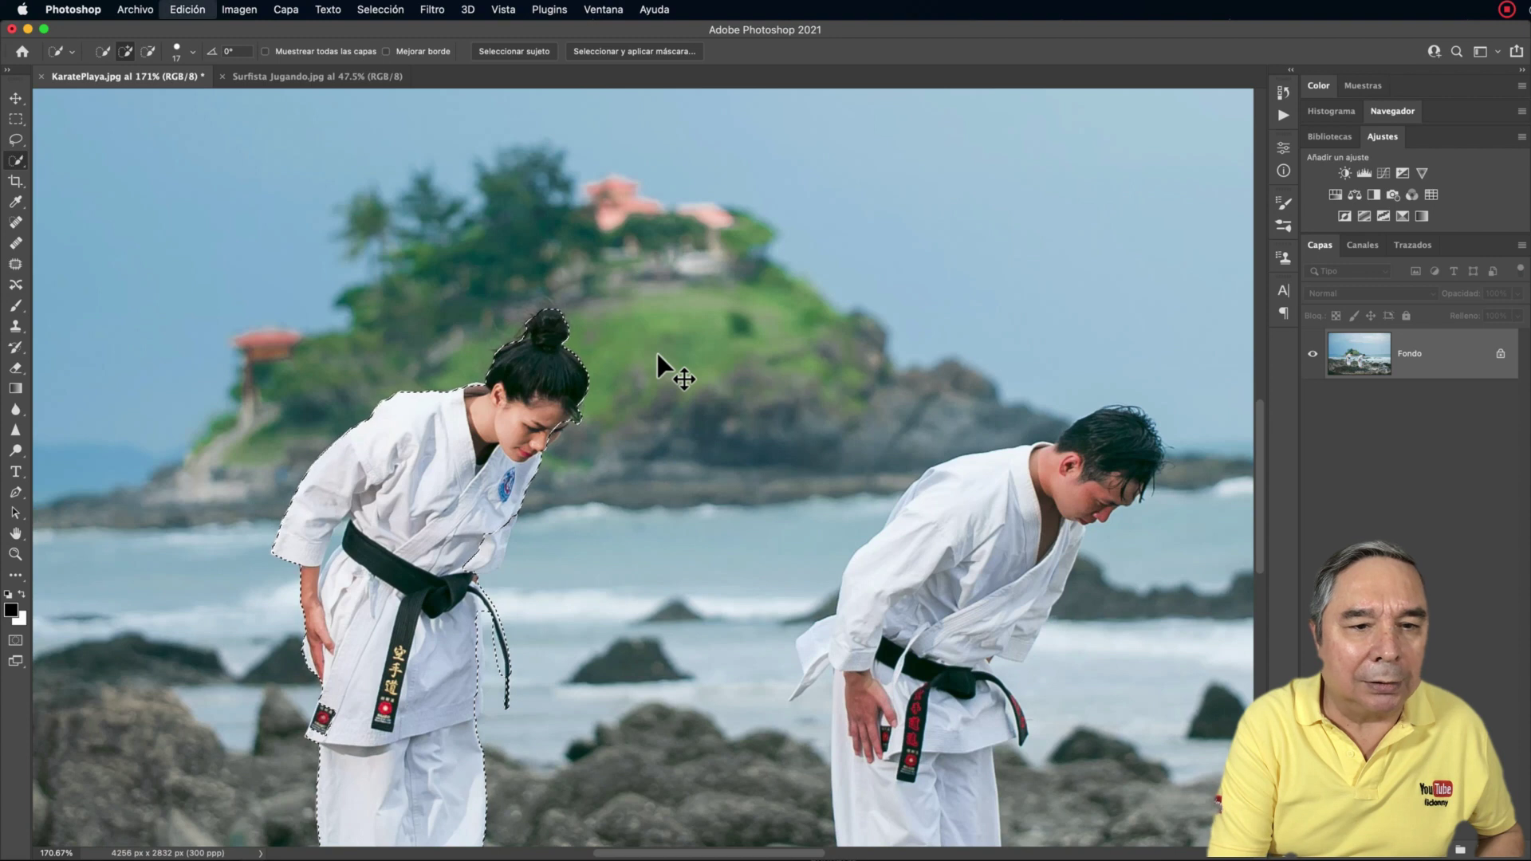
pyautogui.hotkey('ctrl', 'c')
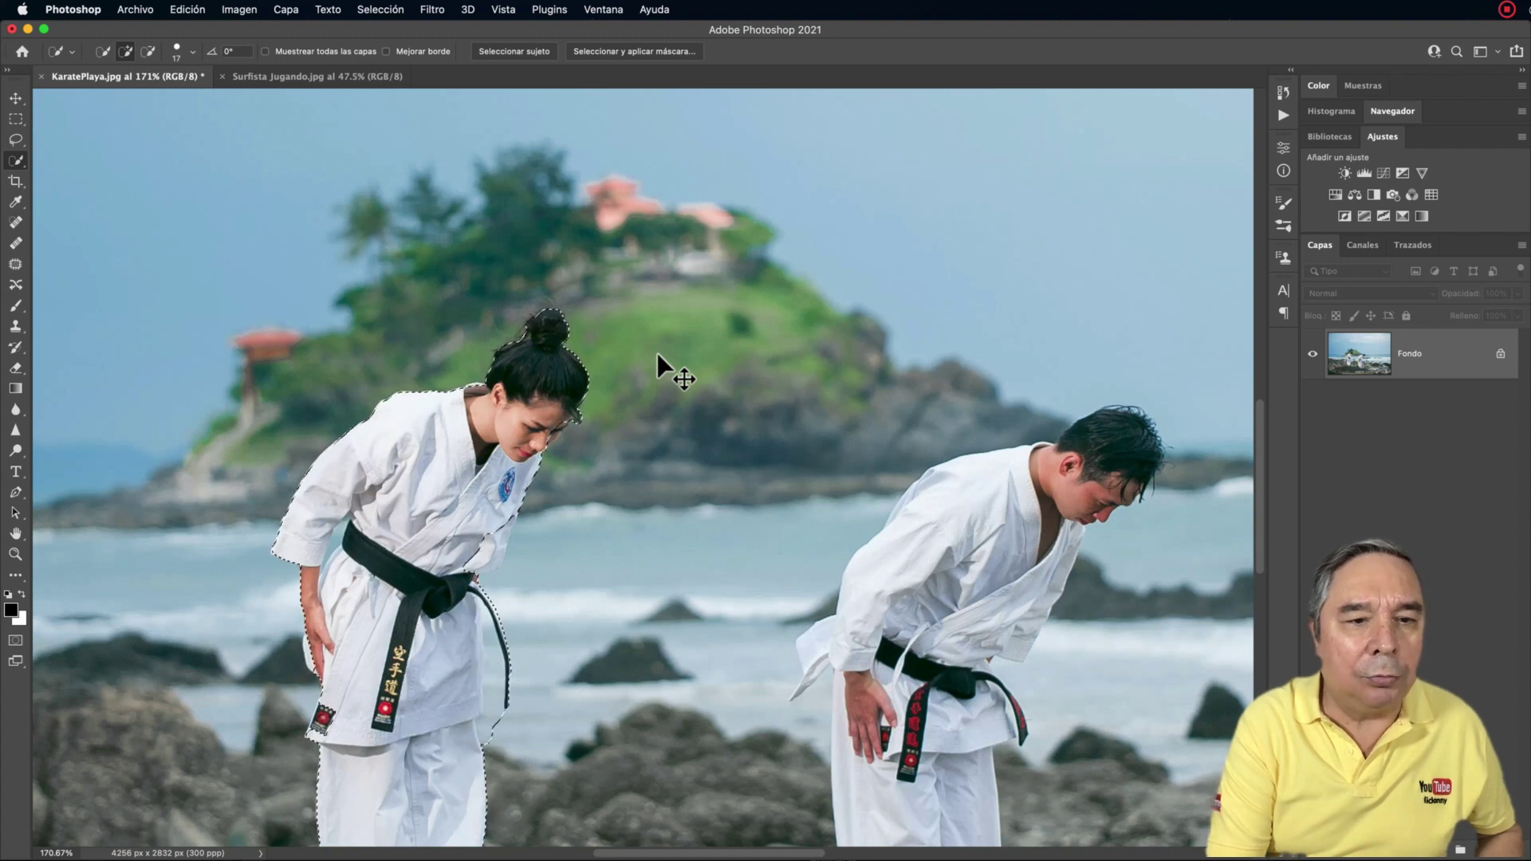
pyautogui.click(394, 12)
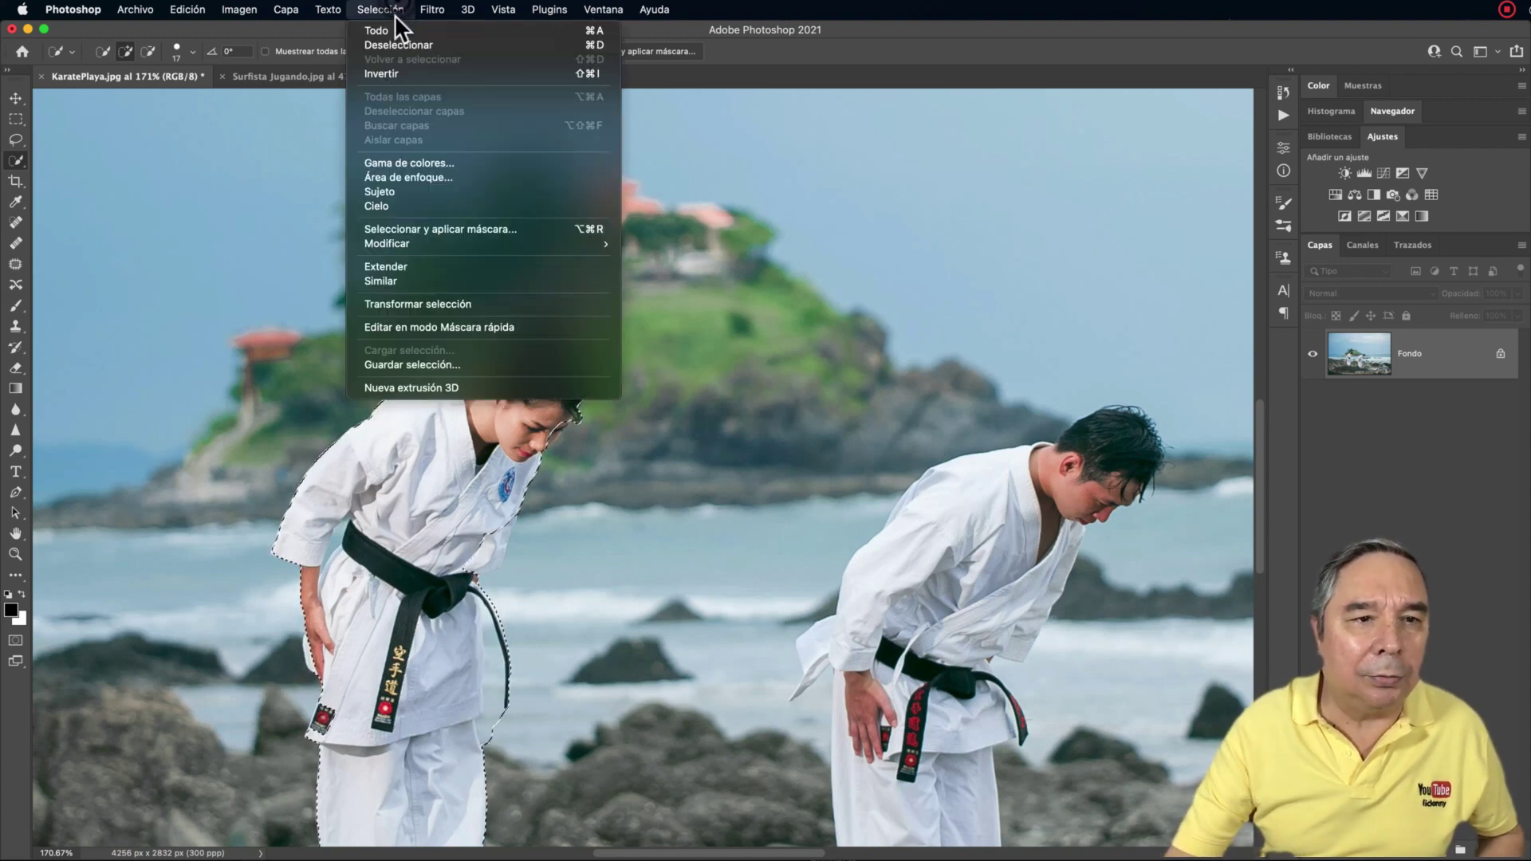
pyautogui.click(391, 45)
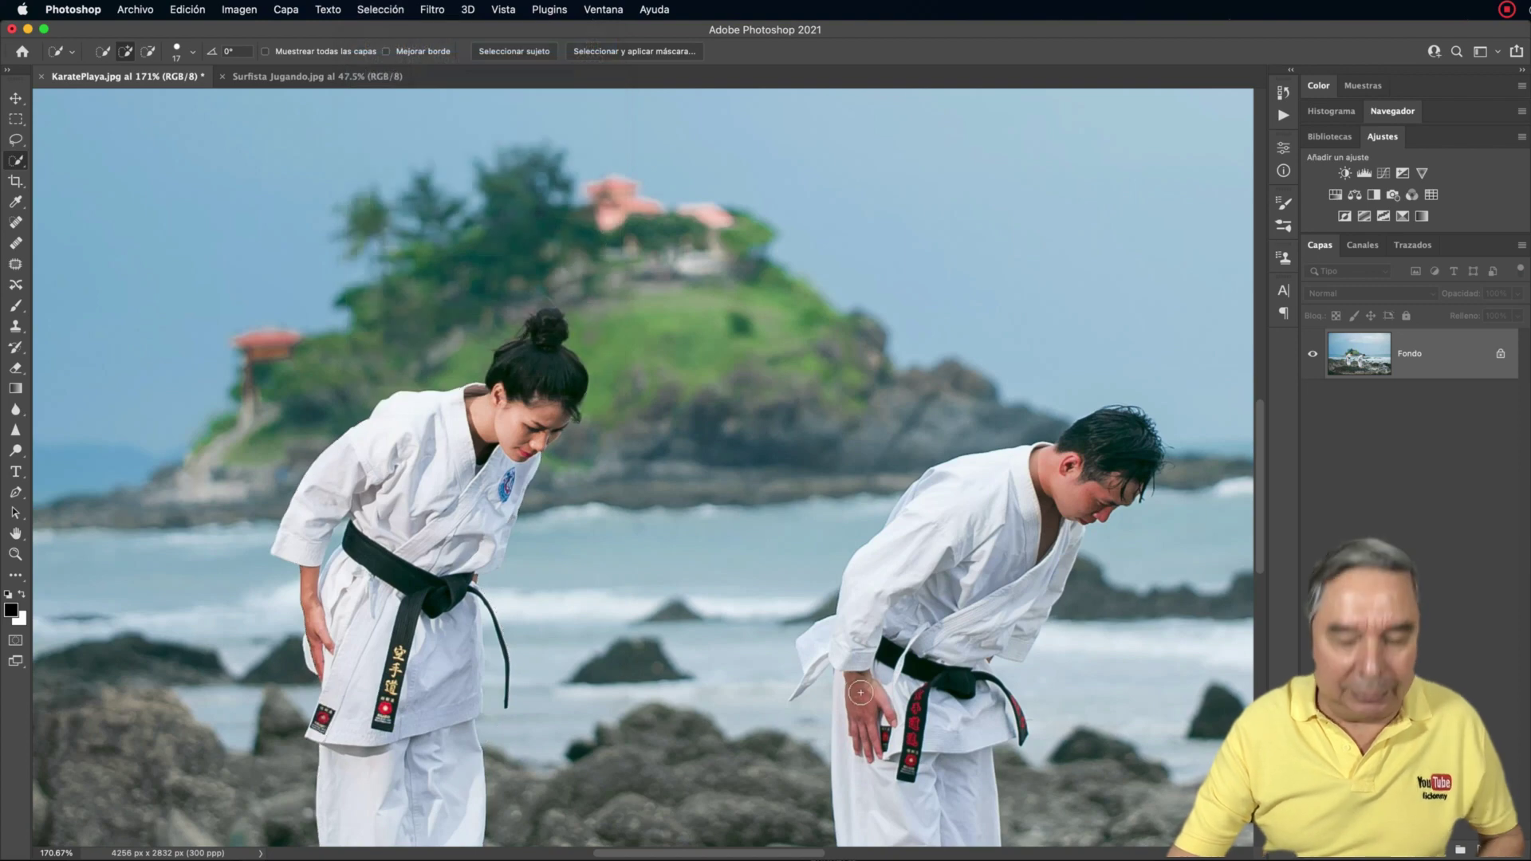
# Pan to the woman's full figure and select her from hair bun to trousers and belt end.
pyautogui.moveTo(728, 683); pyautogui.dragTo(806, 524)
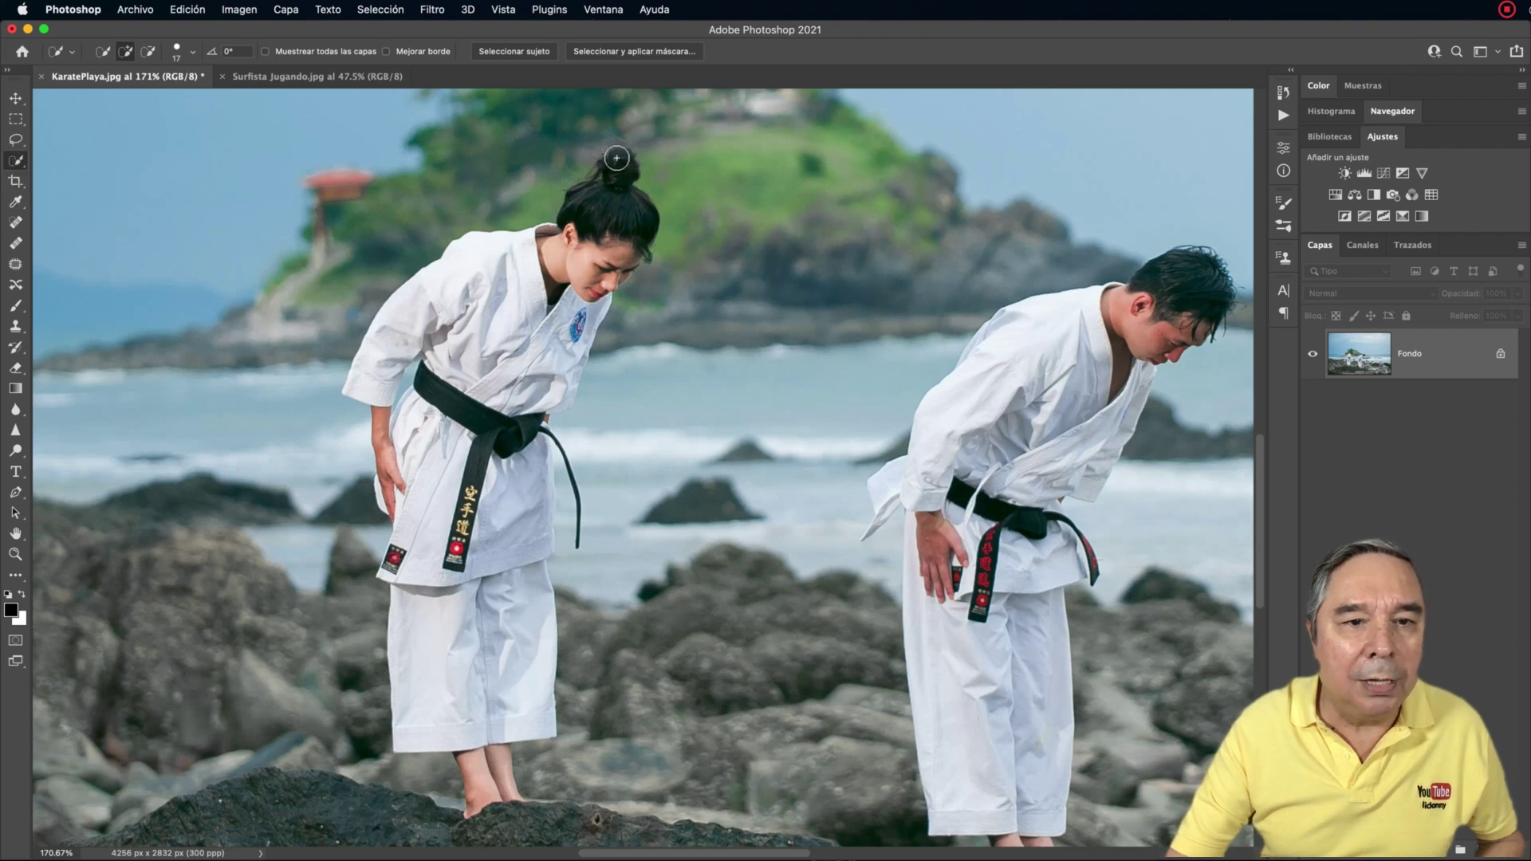
pyautogui.moveTo(616, 158); pyautogui.dragTo(583, 238)
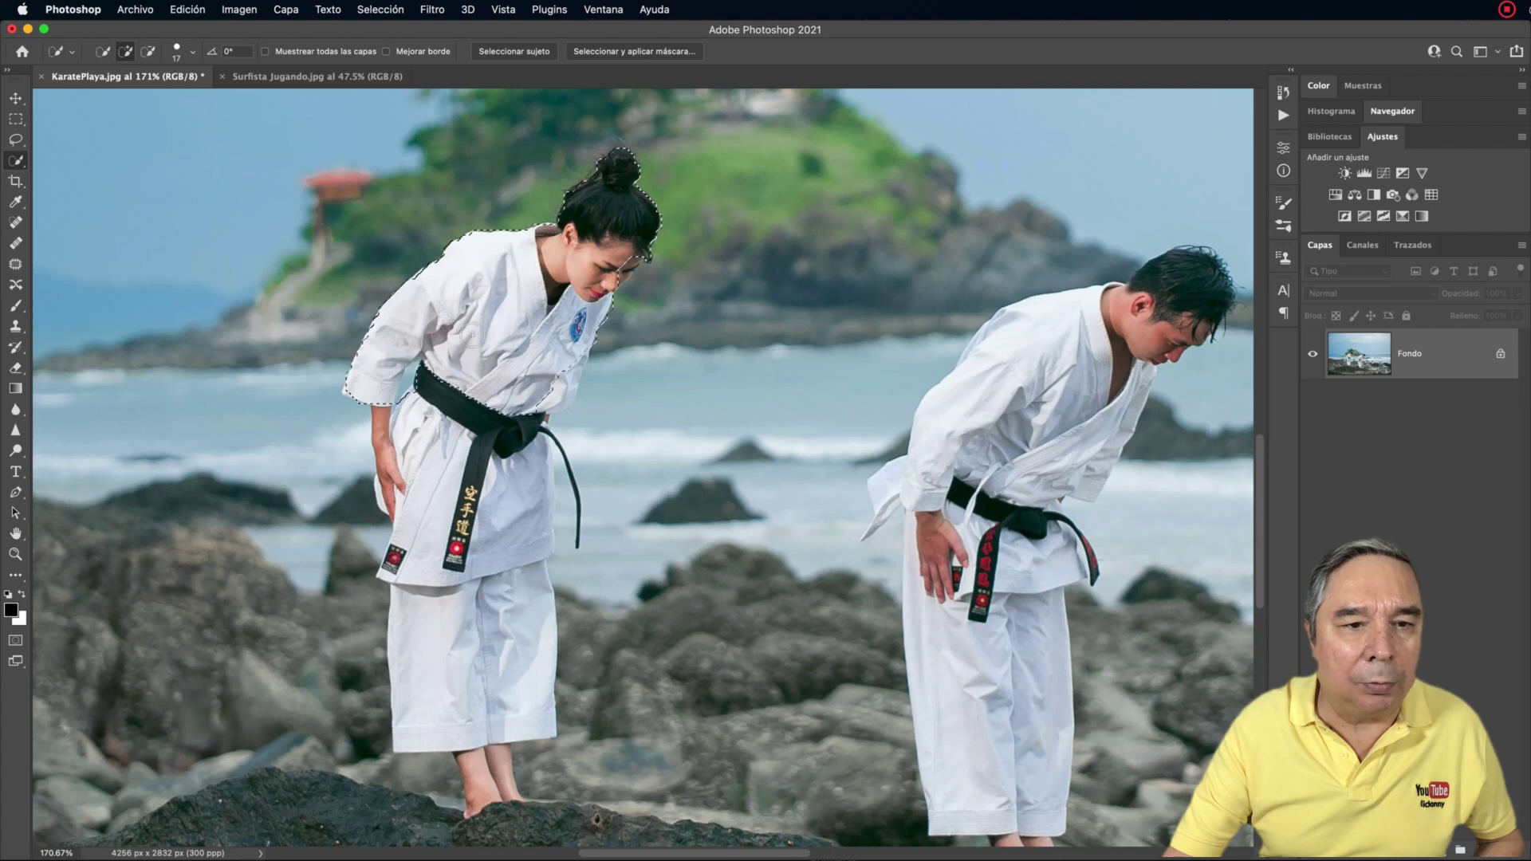
pyautogui.moveTo(482, 513); pyautogui.dragTo(477, 636)
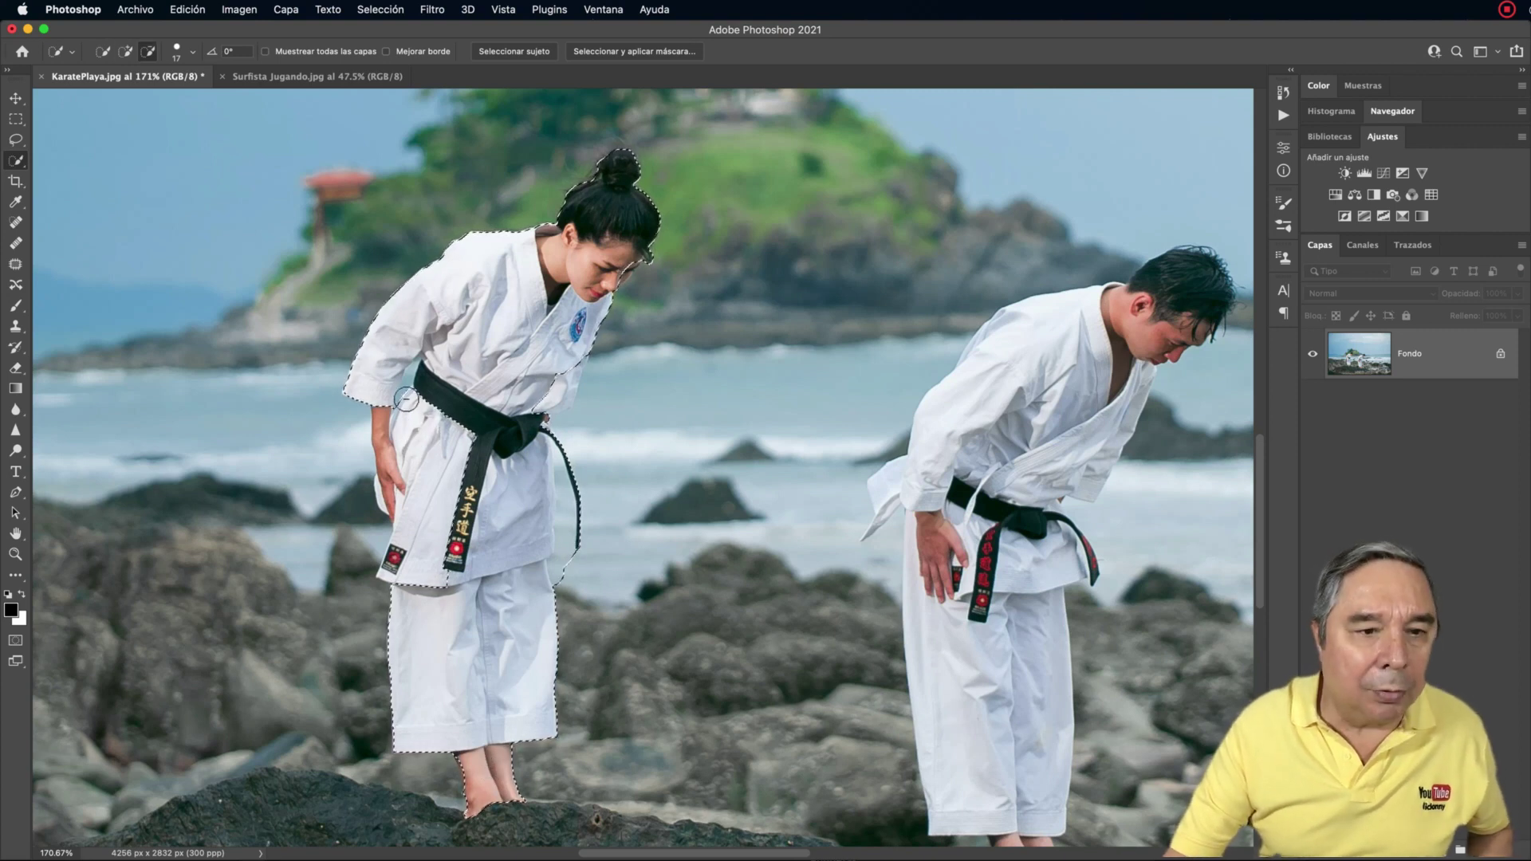
pyautogui.press('alt')
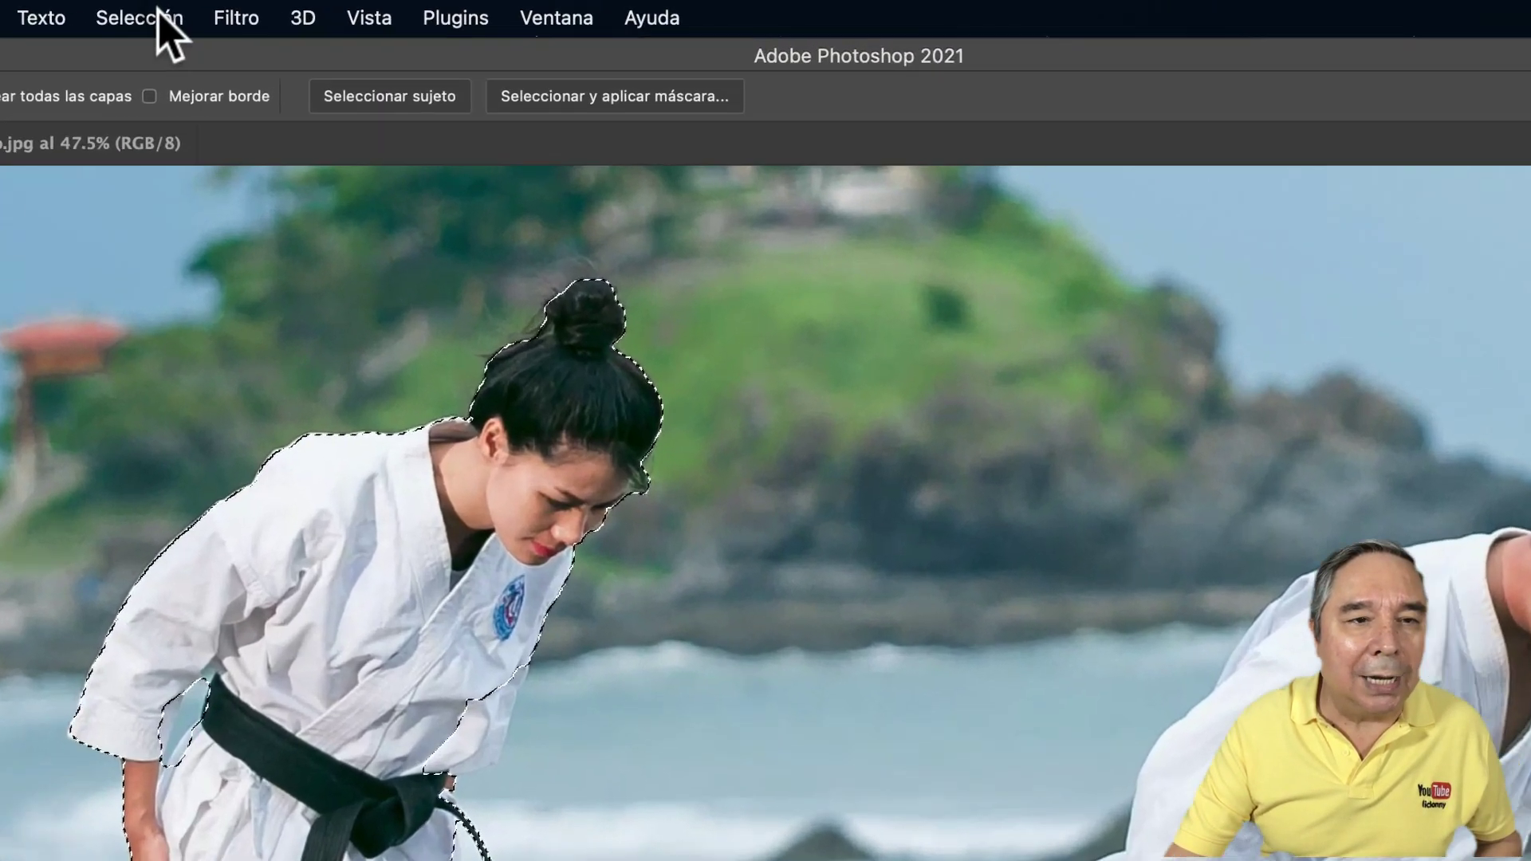
# Expand the woman's selection from the default 5 to 10 pixels.
pyautogui.click(380, 9)
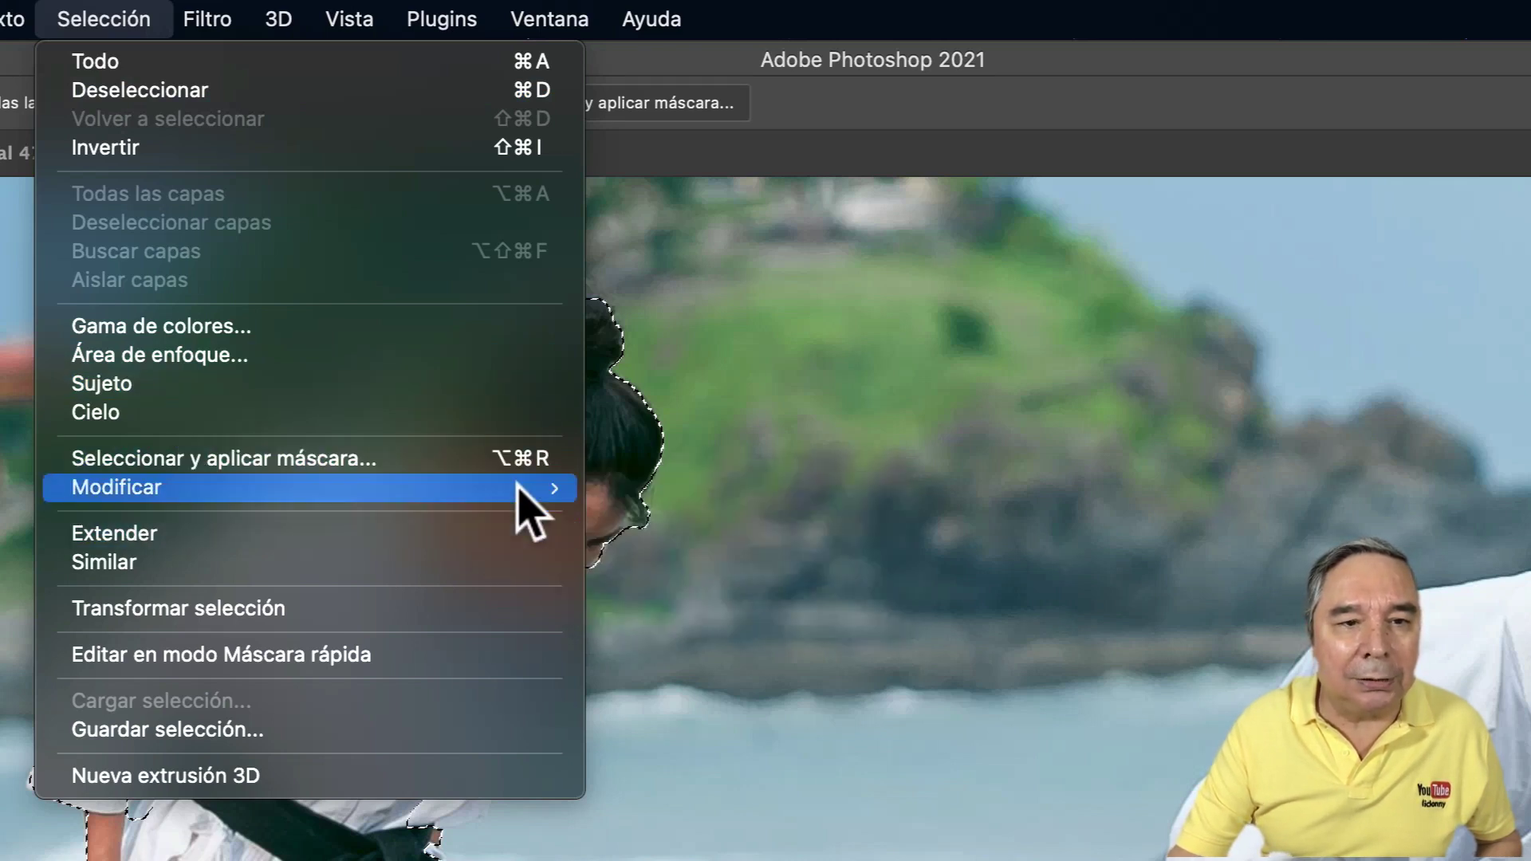
pyautogui.moveTo(299, 487)
pyautogui.click(732, 545)
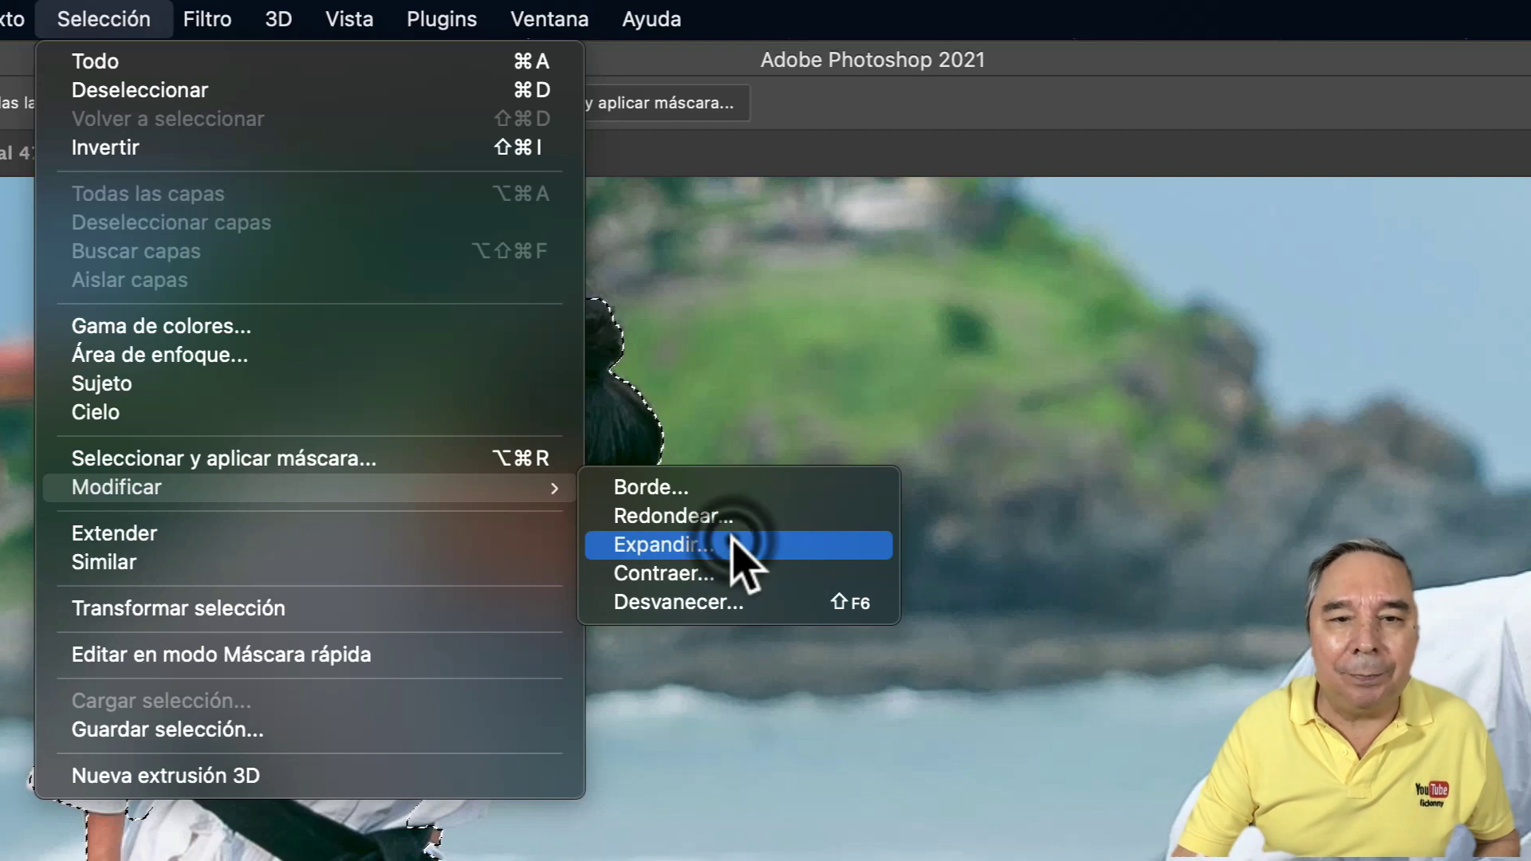
pyautogui.moveTo(1179, 434); pyautogui.dragTo(865, 598)
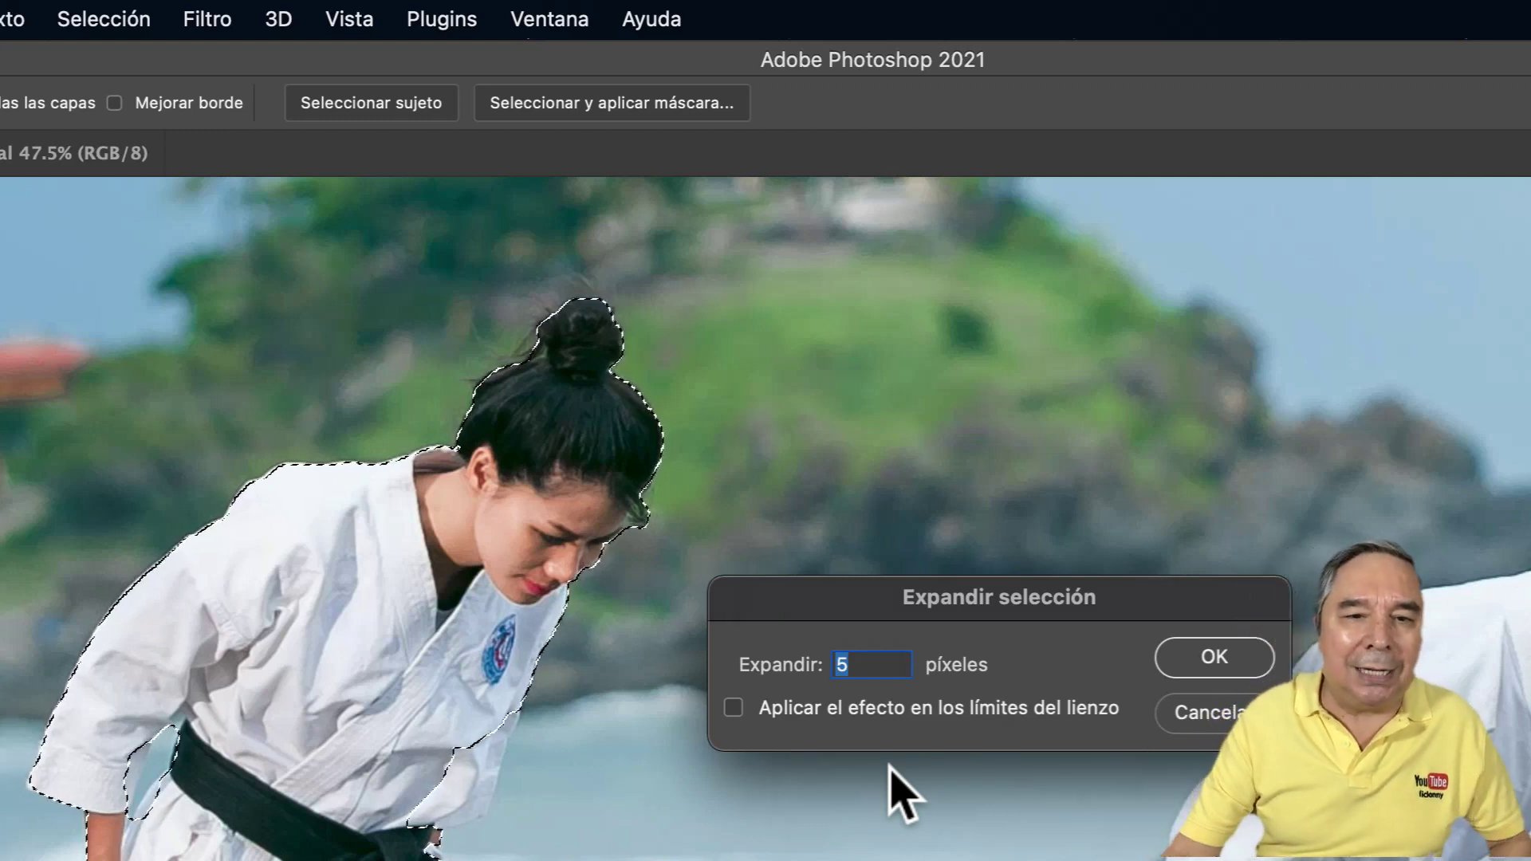
pyautogui.click(874, 662)
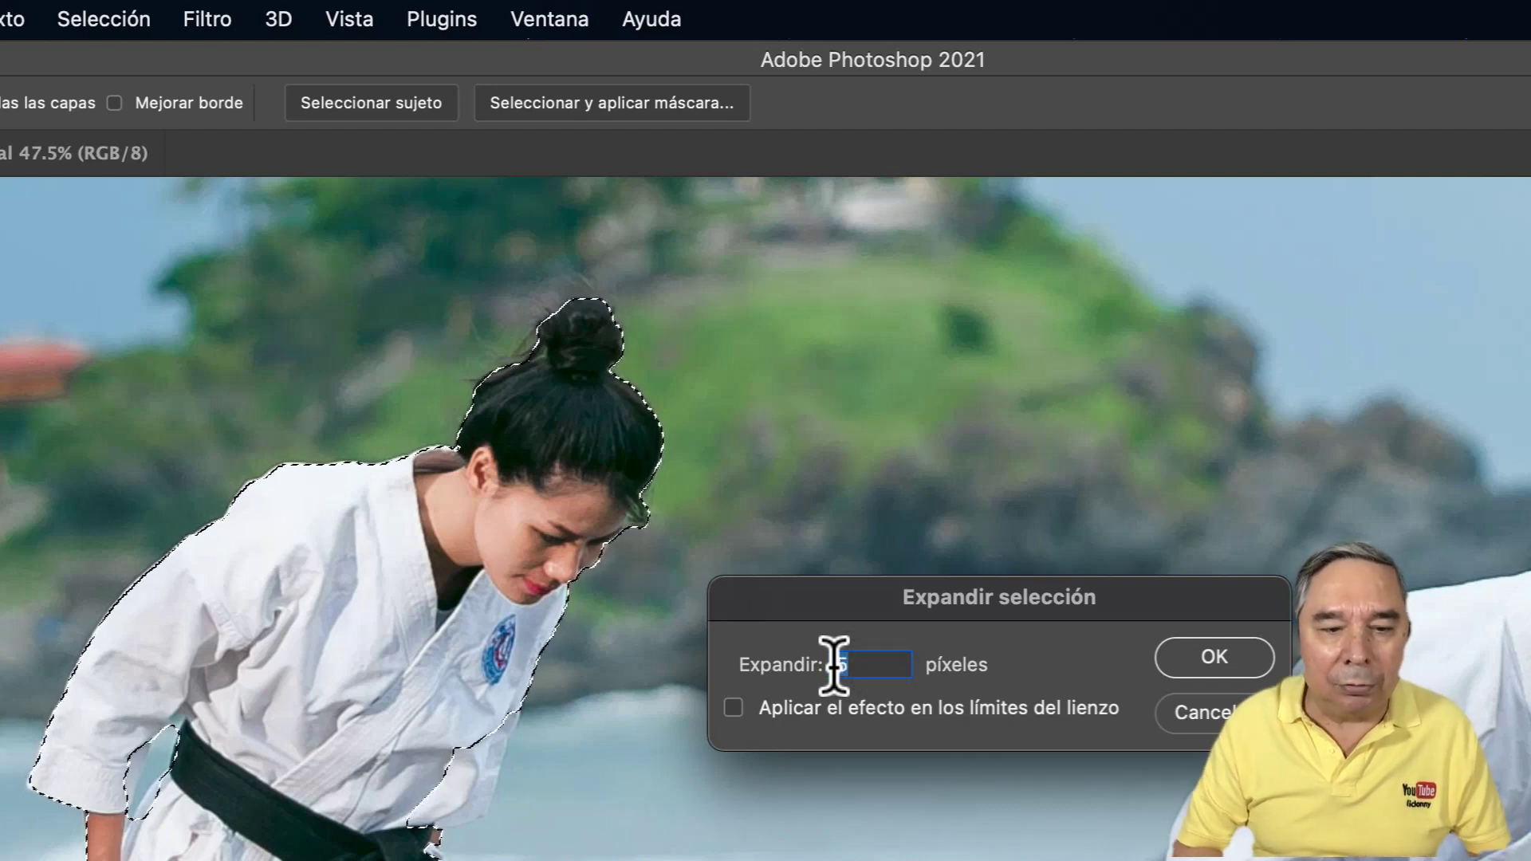
pyautogui.write('10')
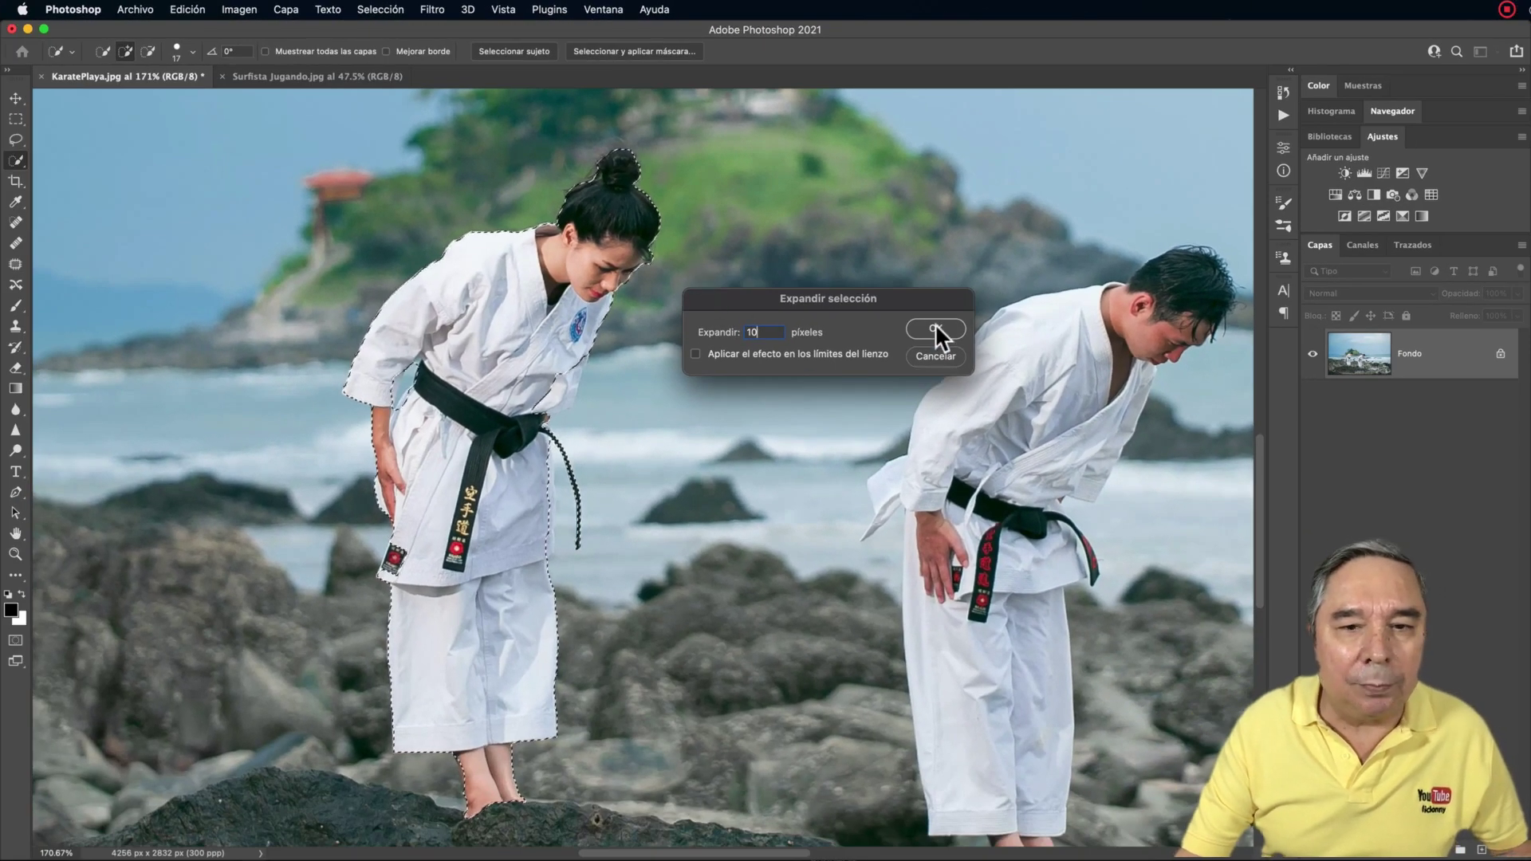
pyautogui.click(935, 328)
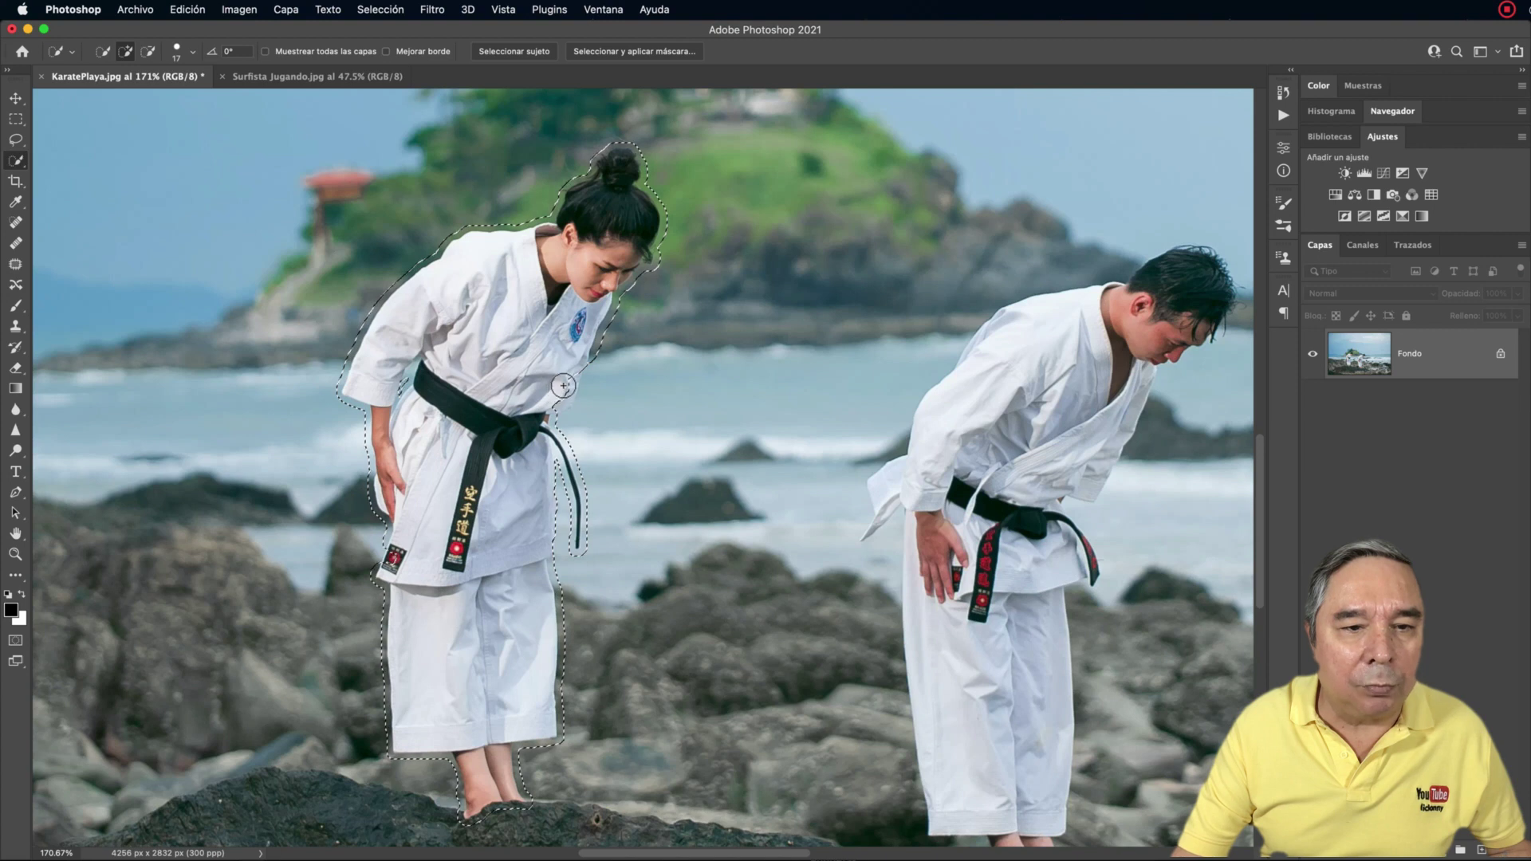
# Add more of the woman's gi to the selection, toggling between add and subtract modes.
pyautogui.click(564, 391)
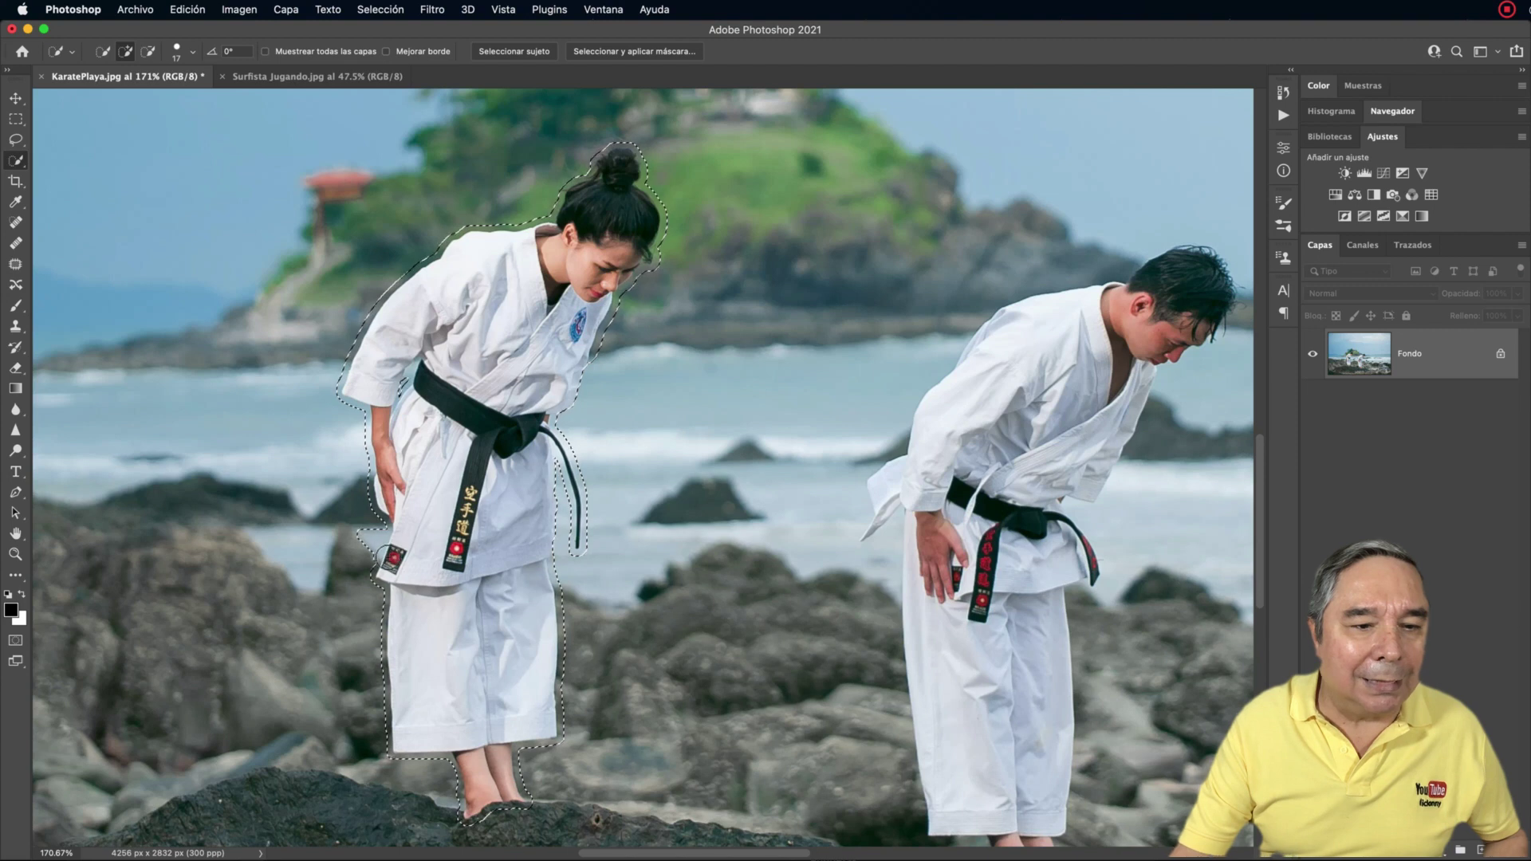
pyautogui.press('alt')
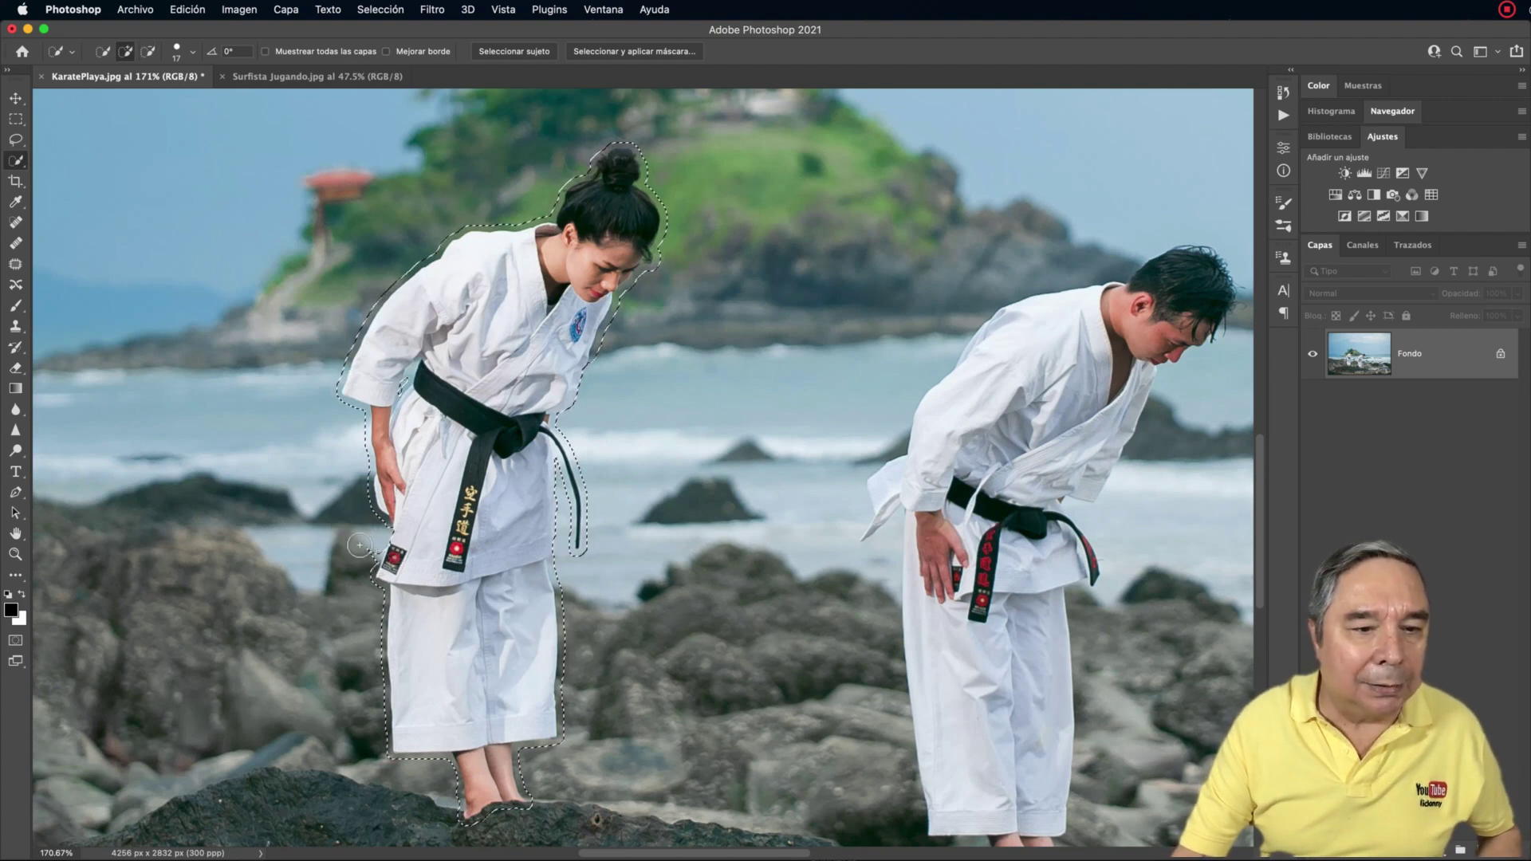
pyautogui.keyDown('alt'); pyautogui.click(363, 548); pyautogui.keyUp('alt')
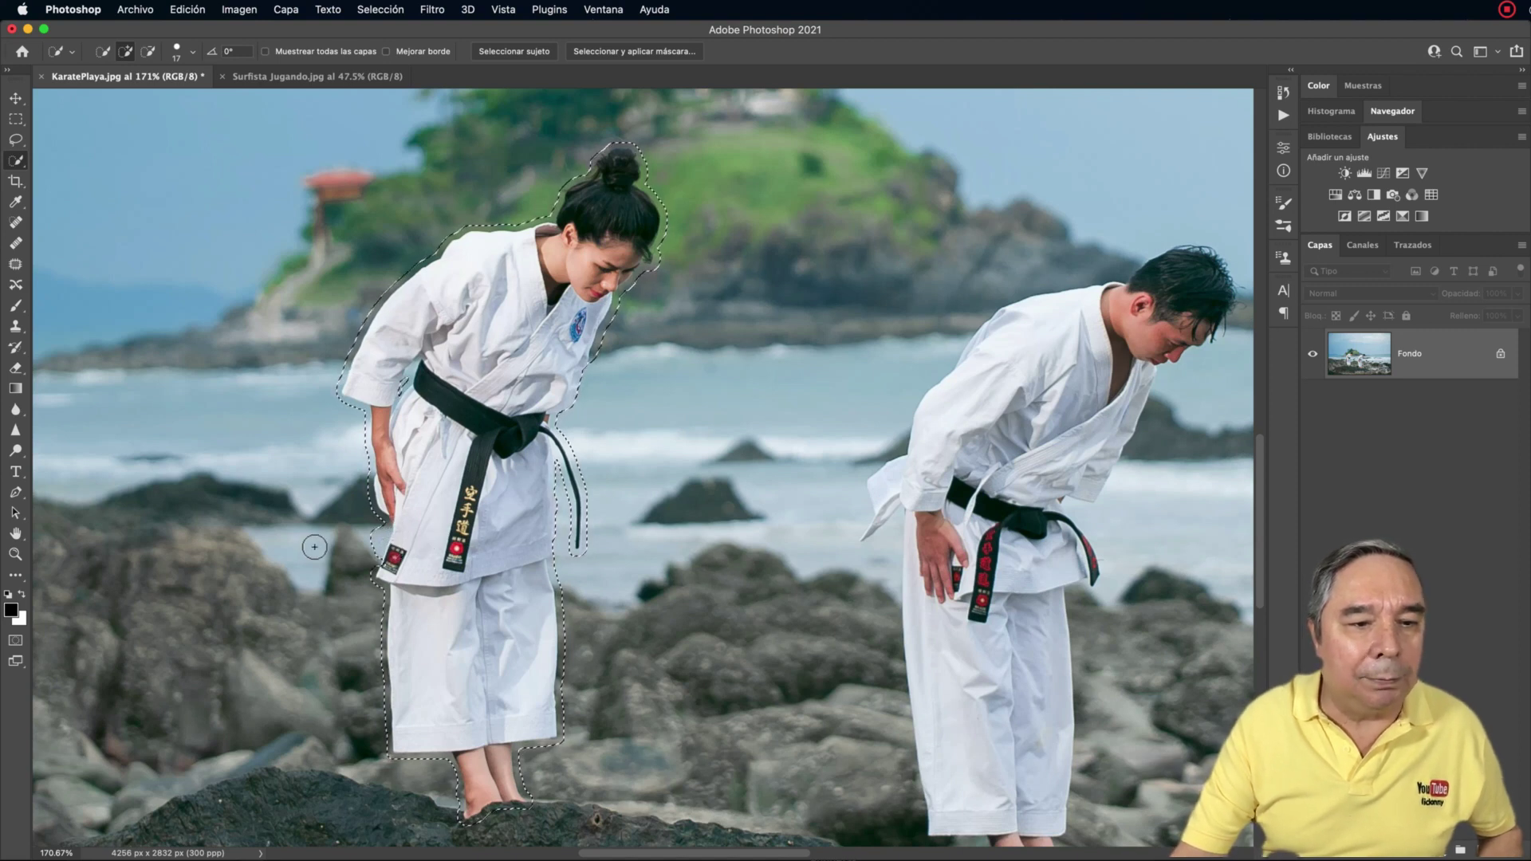
pyautogui.press('alt')
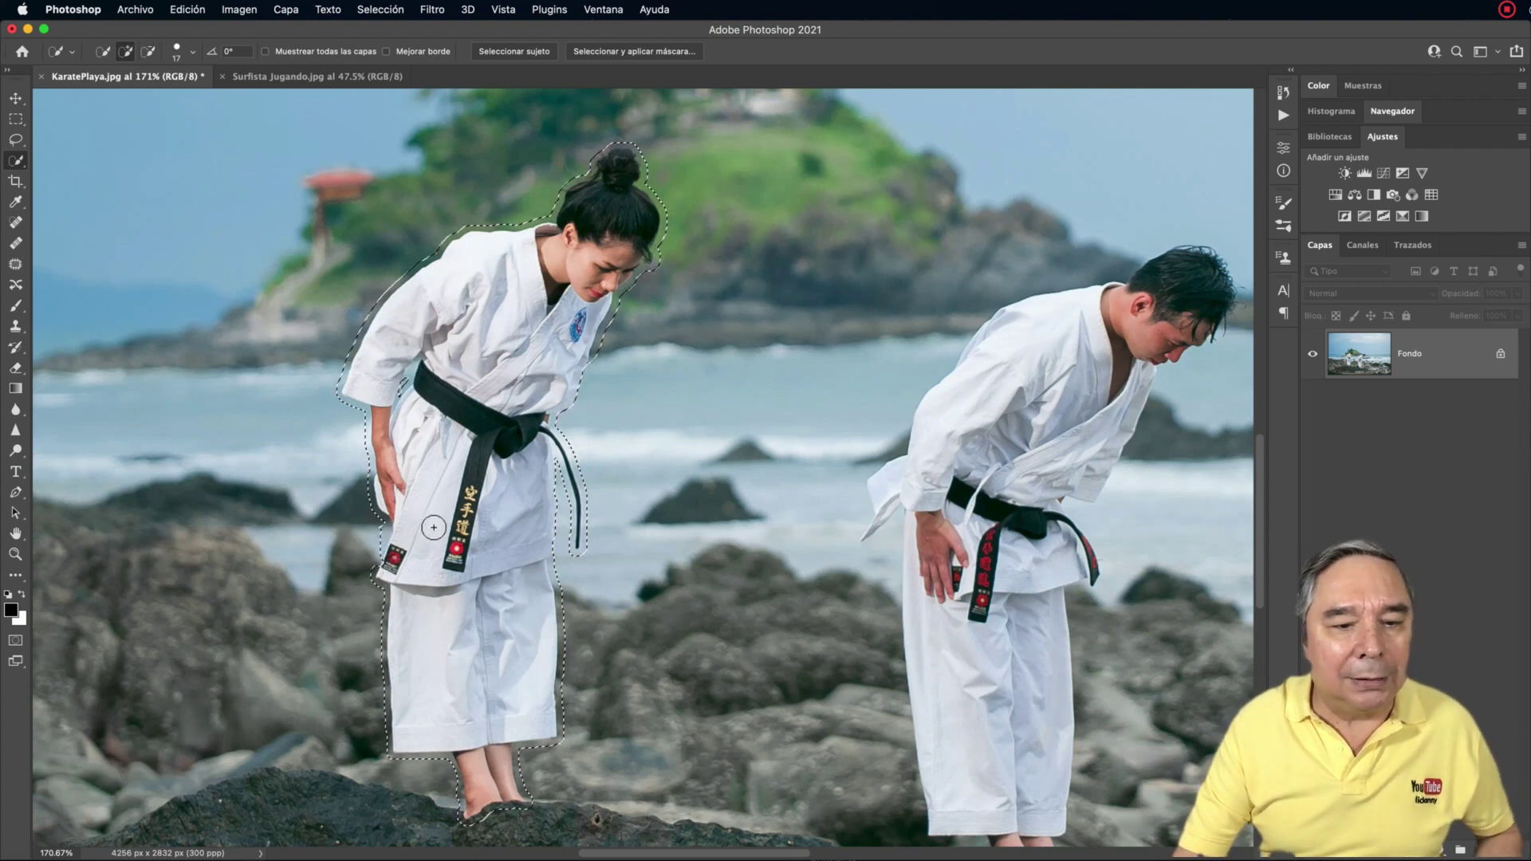
pyautogui.click(404, 10)
pyautogui.moveTo(386, 244)
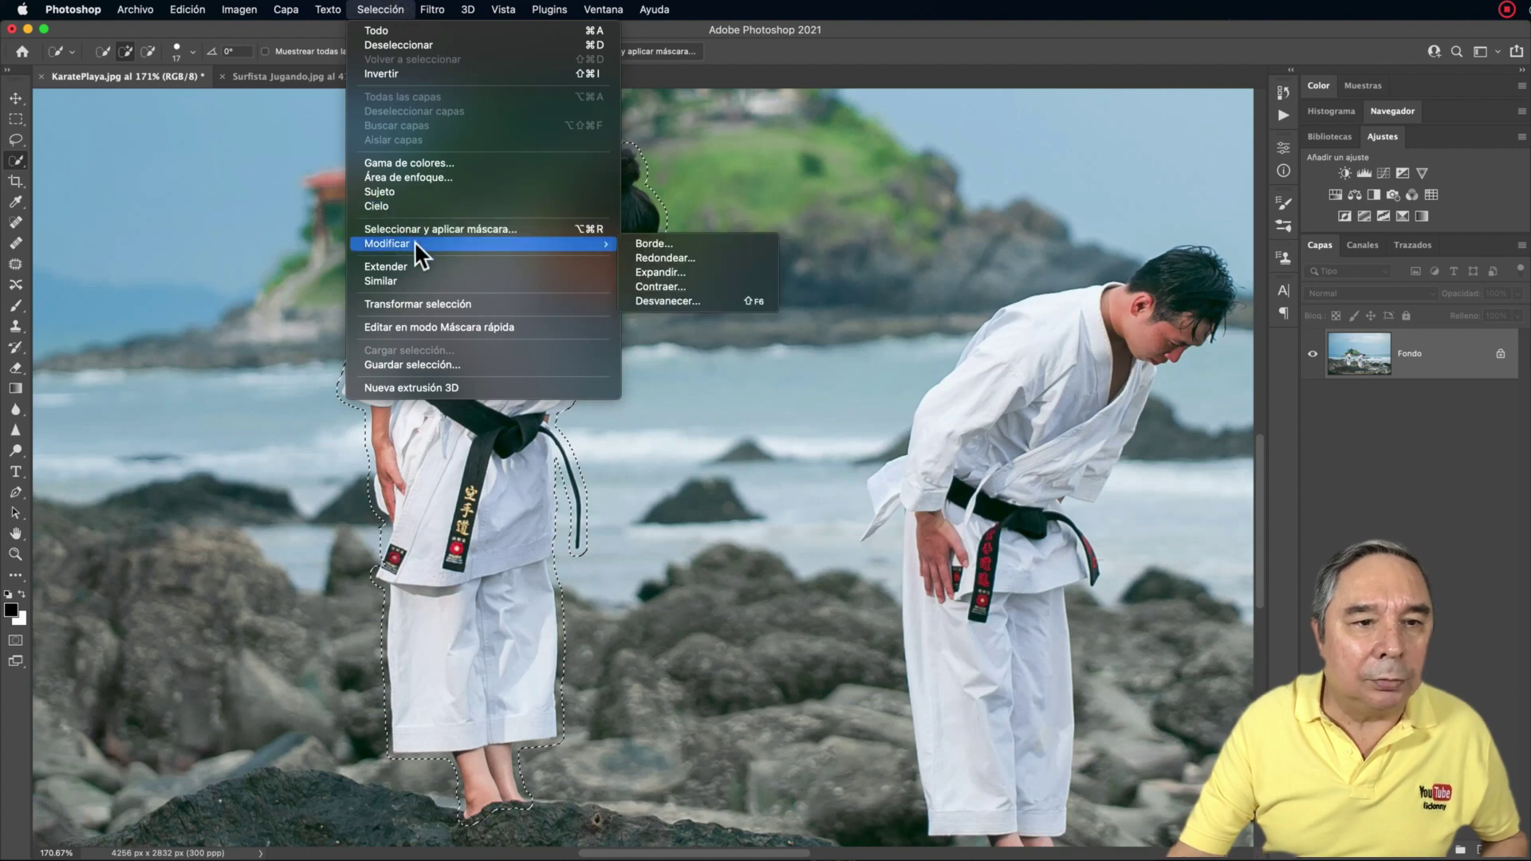
# Apply Expandir again with 10 pixels to widen the margin around the woman.
pyautogui.click(695, 269)
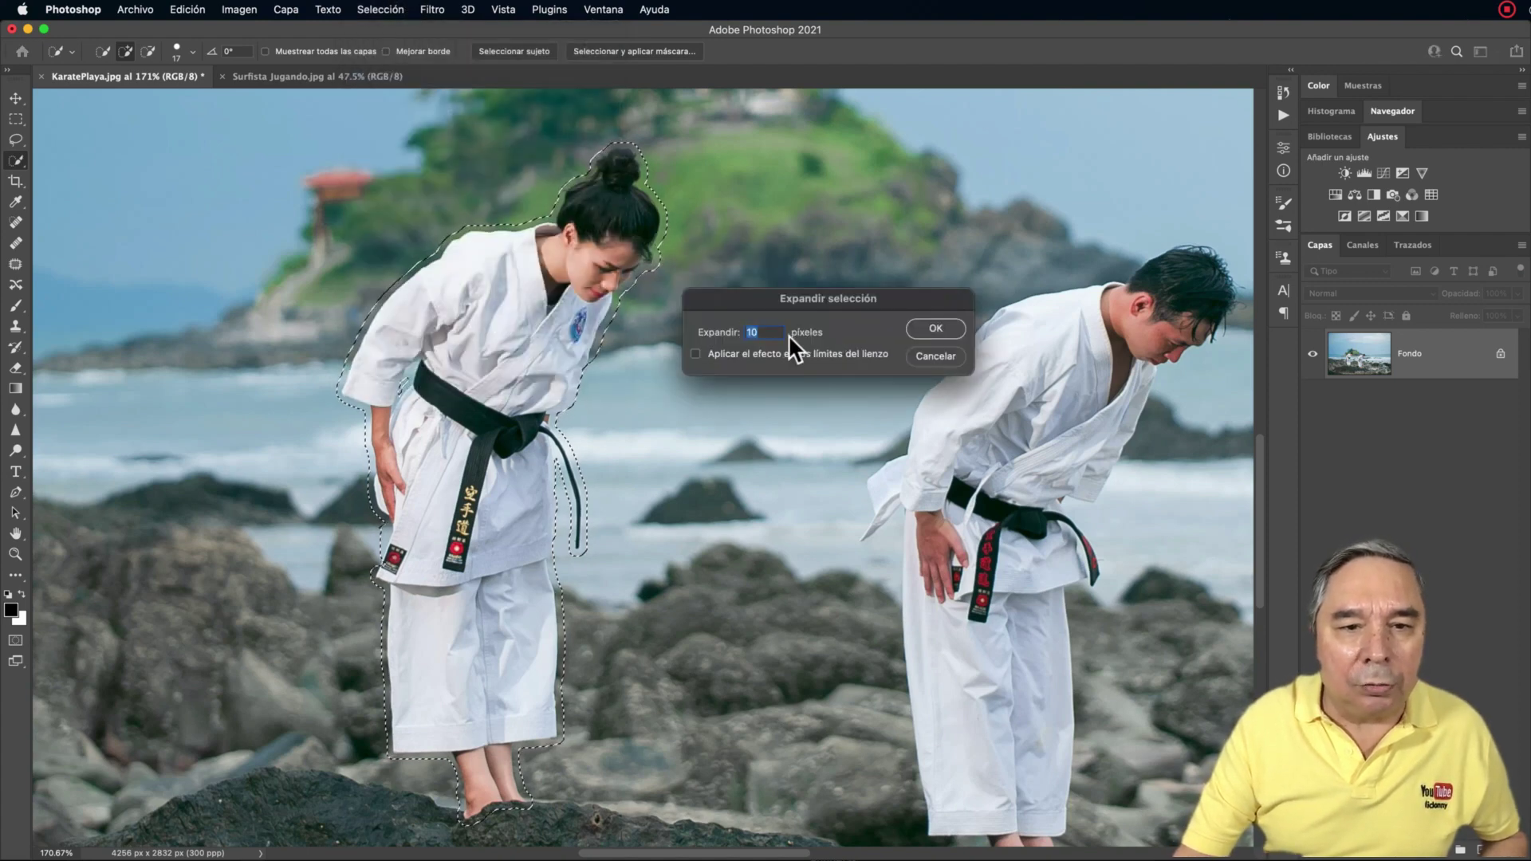
pyautogui.click(929, 327)
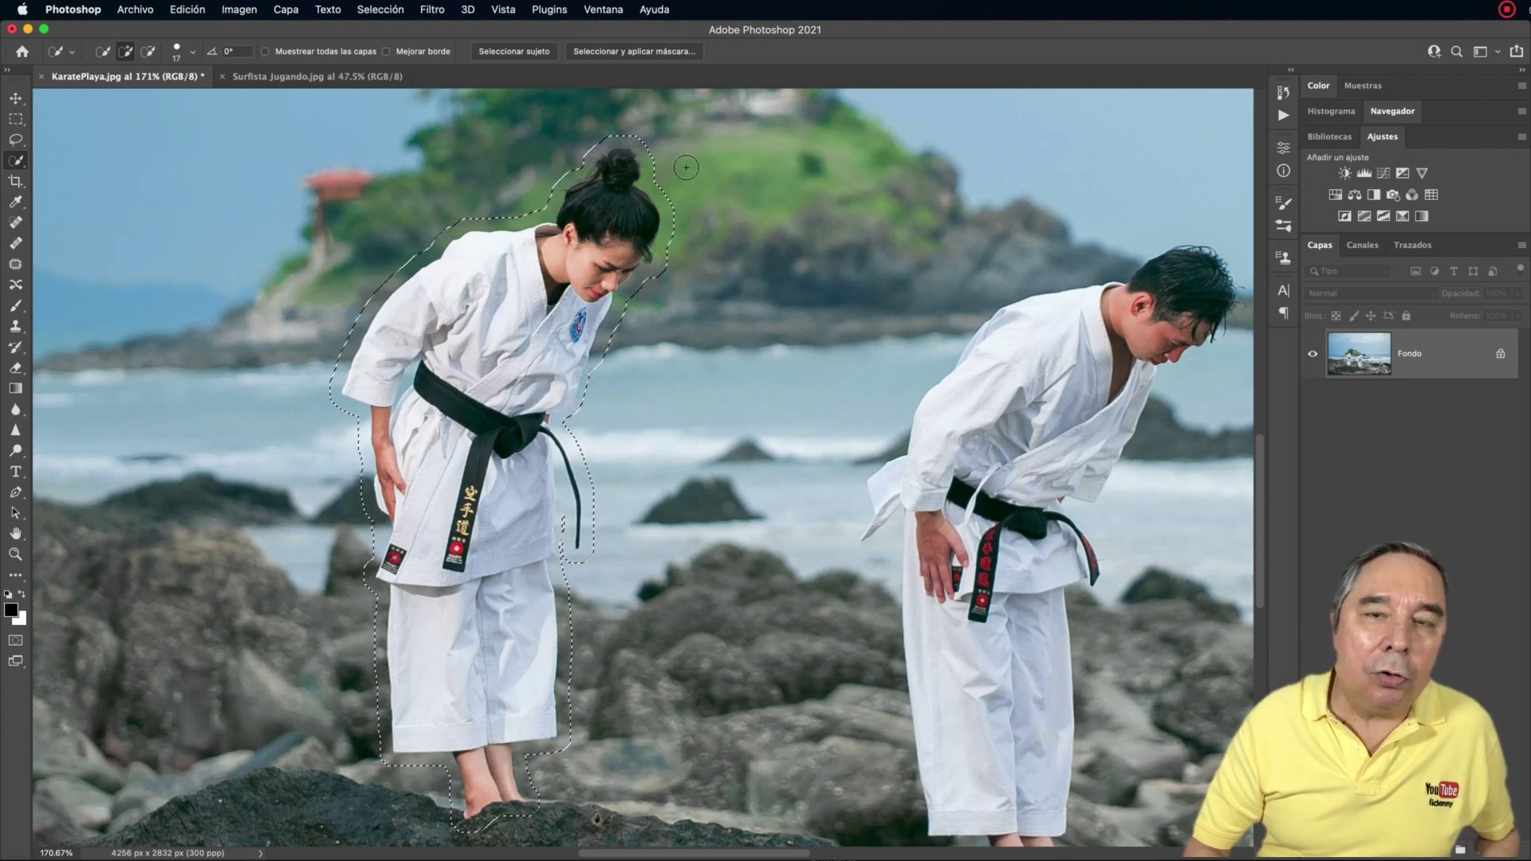
# Content-aware fill the expanded selection to erase the woman, then fit the photo on screen.
pyautogui.hotkey('shift', 'BackSpace')
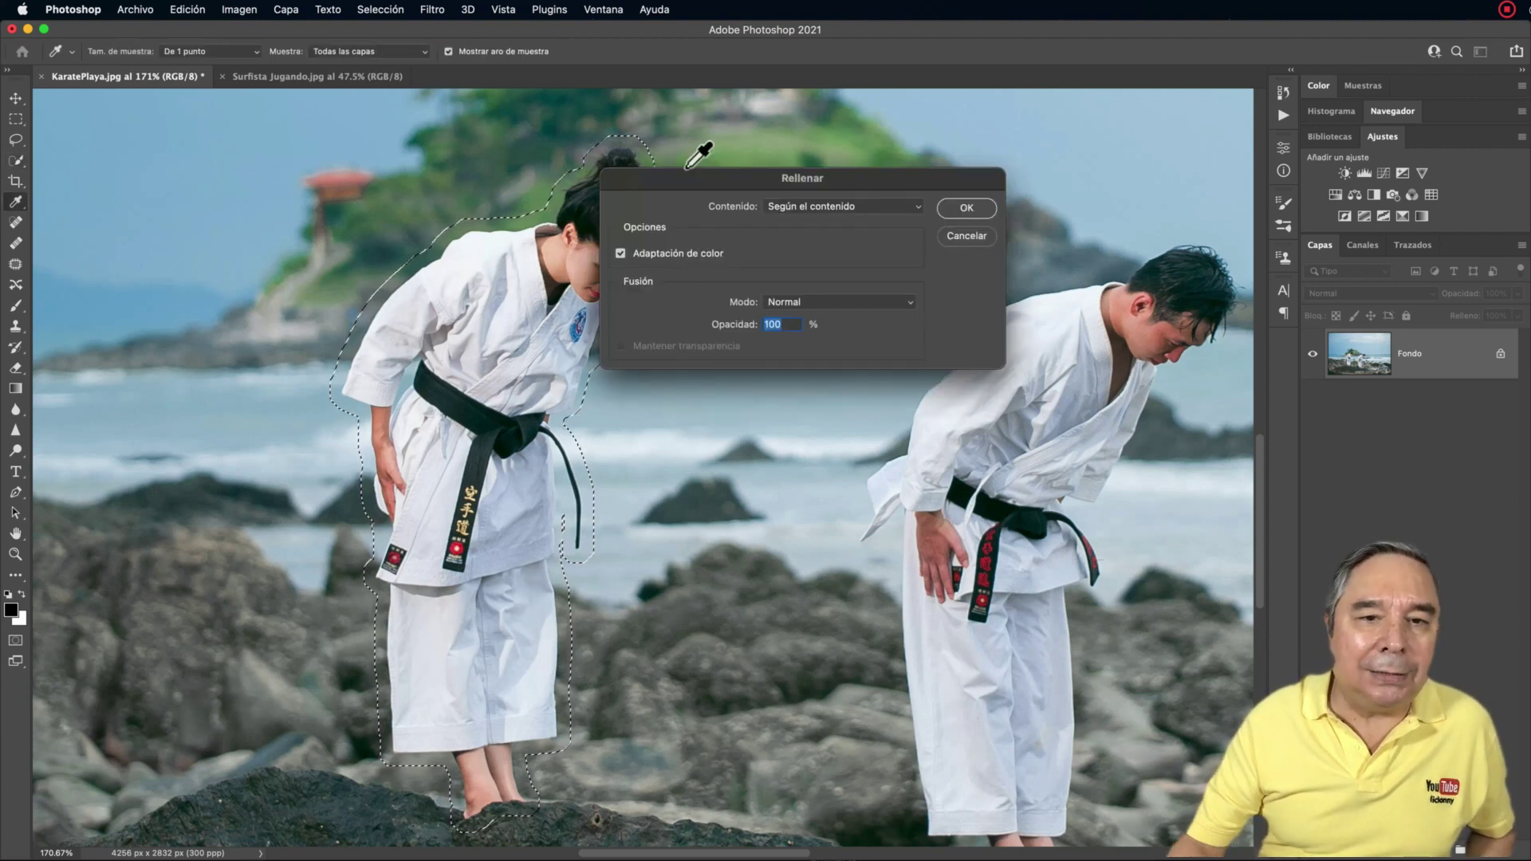
pyautogui.moveTo(739, 176); pyautogui.dragTo(839, 167)
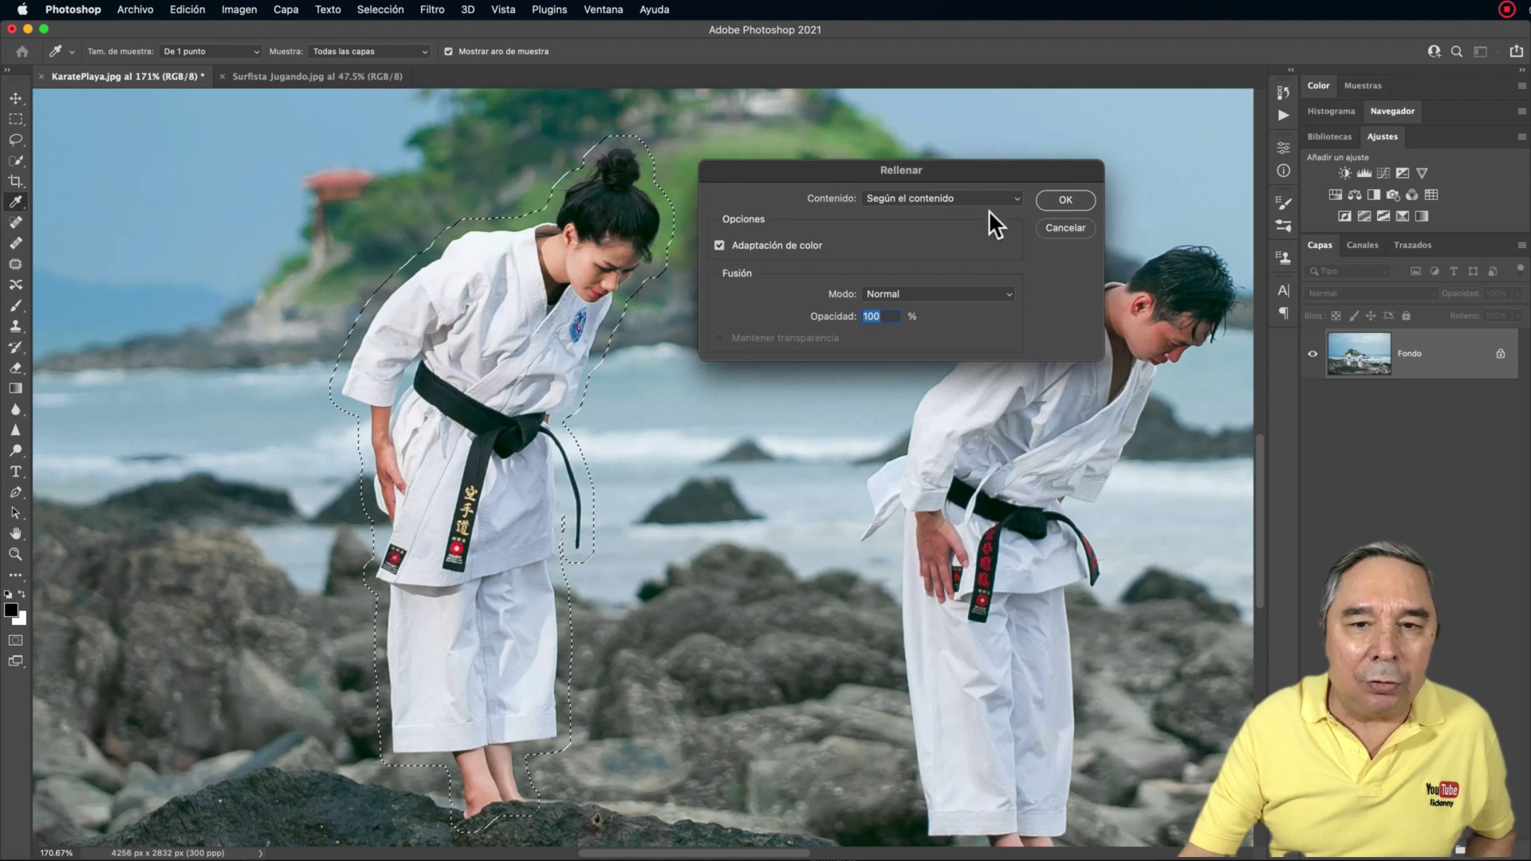
pyautogui.click(1073, 199)
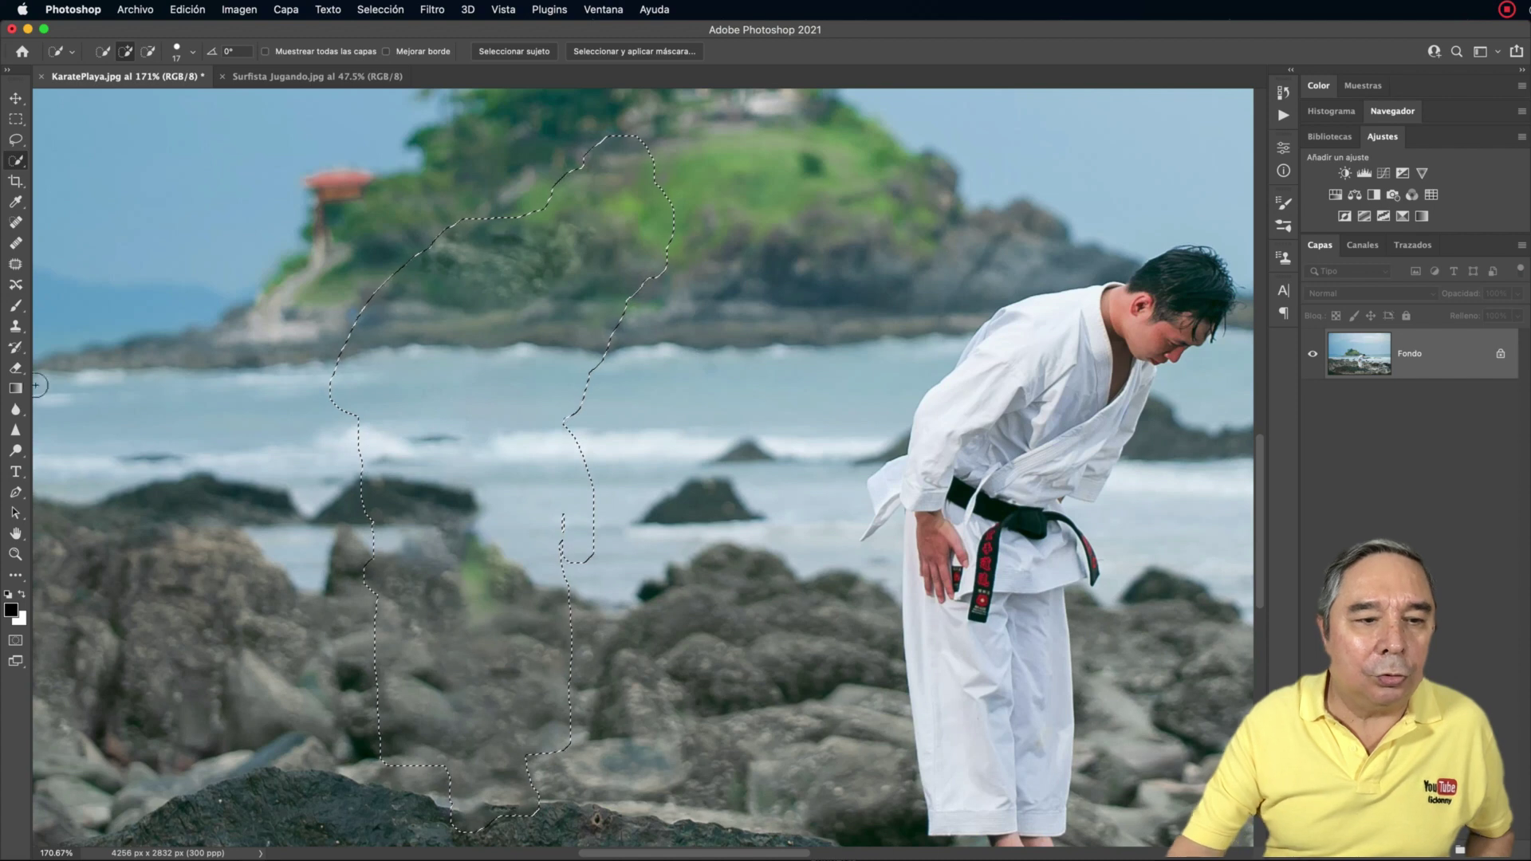
pyautogui.click(14, 528)
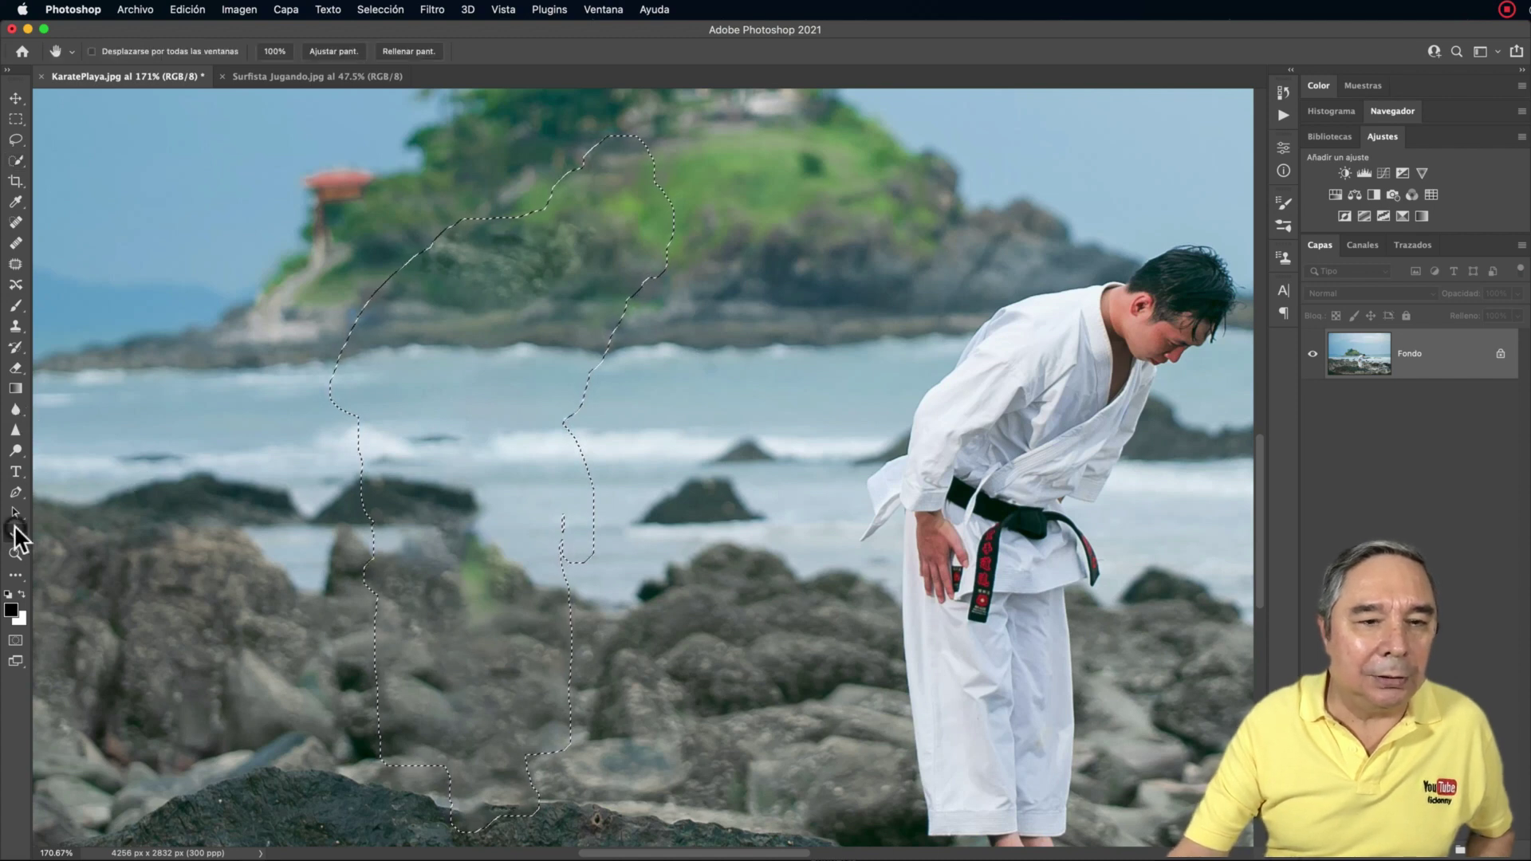
pyautogui.doubleClick(13, 528)
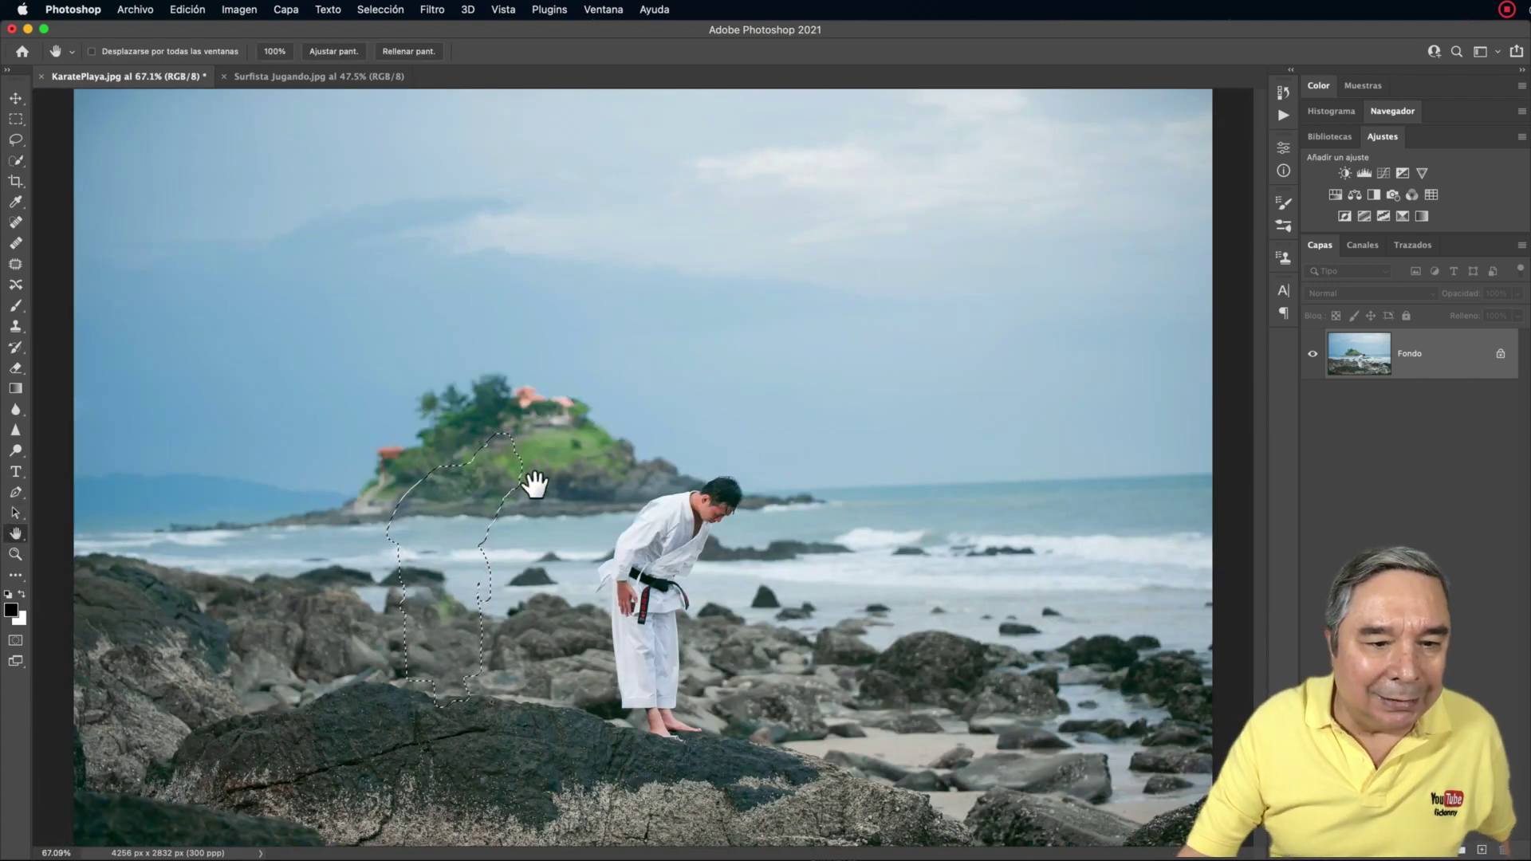
# Deselect and bring up the Surfista Jugando photo fitted on screen.
pyautogui.click(377, 10)
pyautogui.click(388, 46)
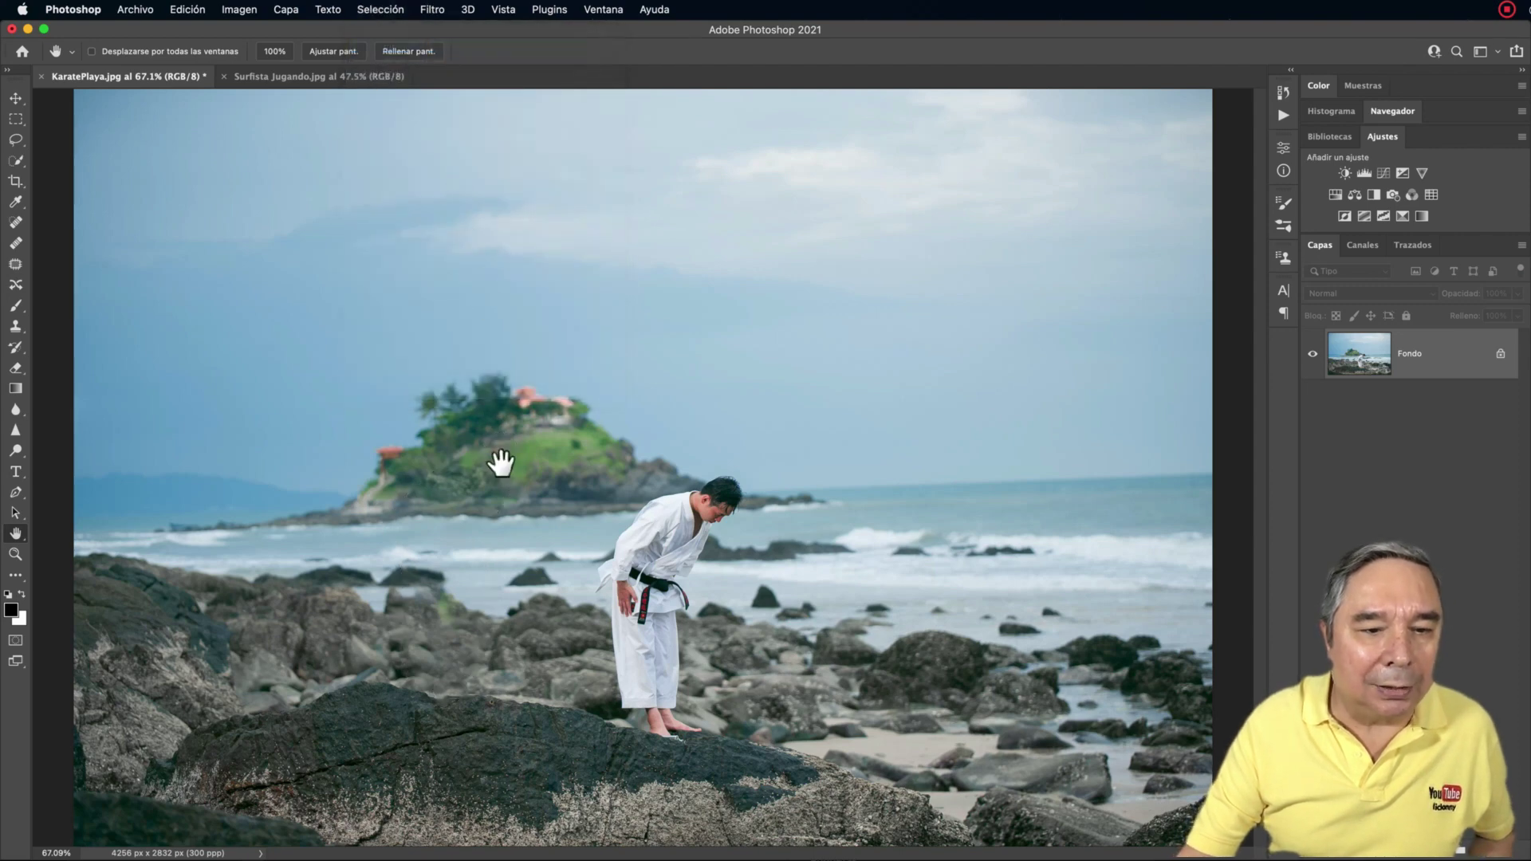
pyautogui.scroll(3, 439, 618)
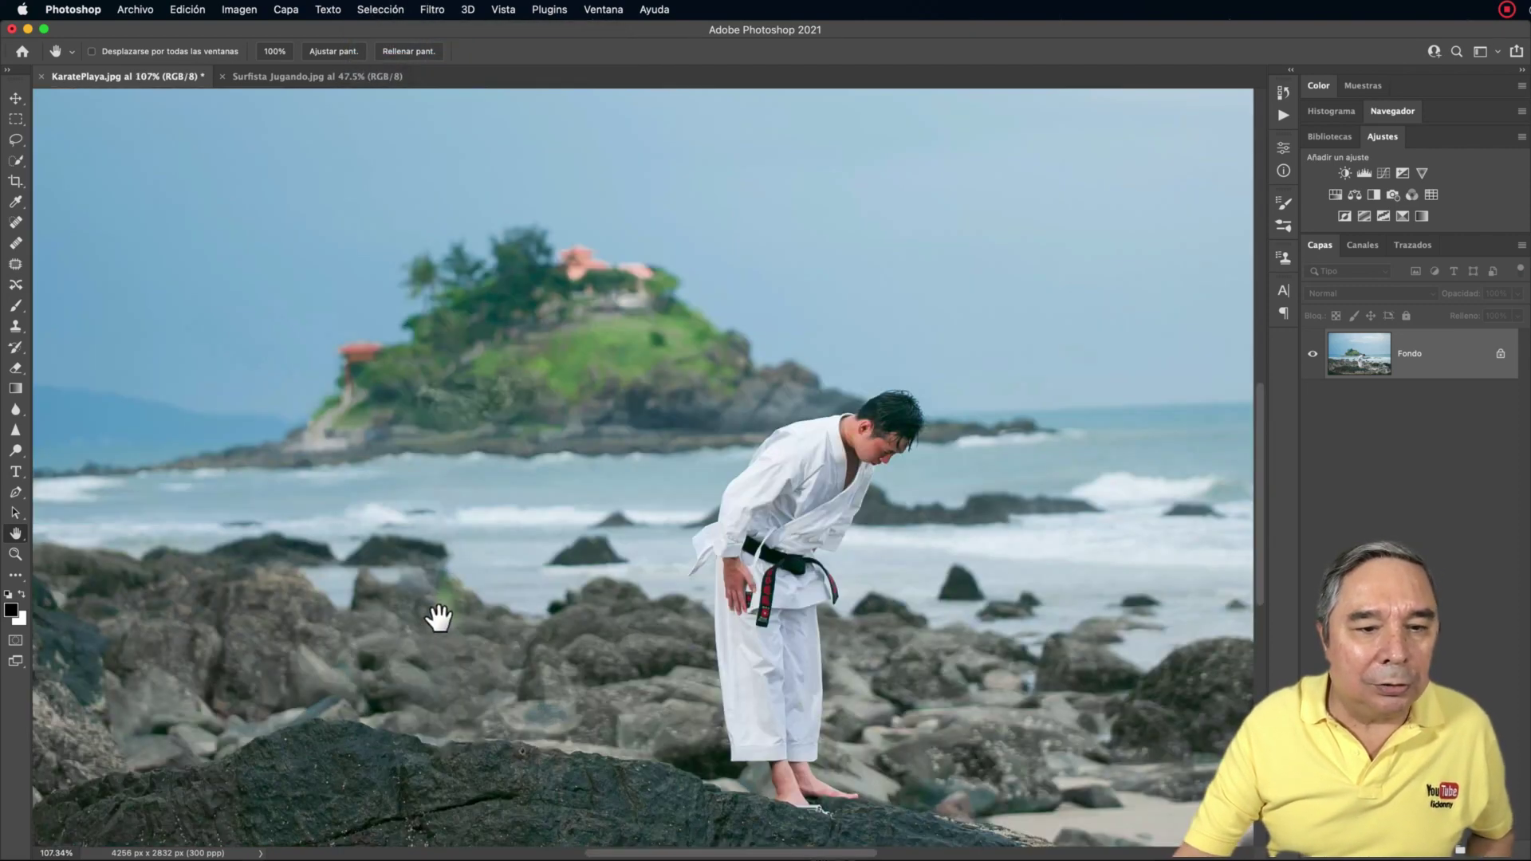
pyautogui.scroll(-3, 439, 618)
pyautogui.scroll(3, 439, 618)
pyautogui.scroll(-3, 439, 618)
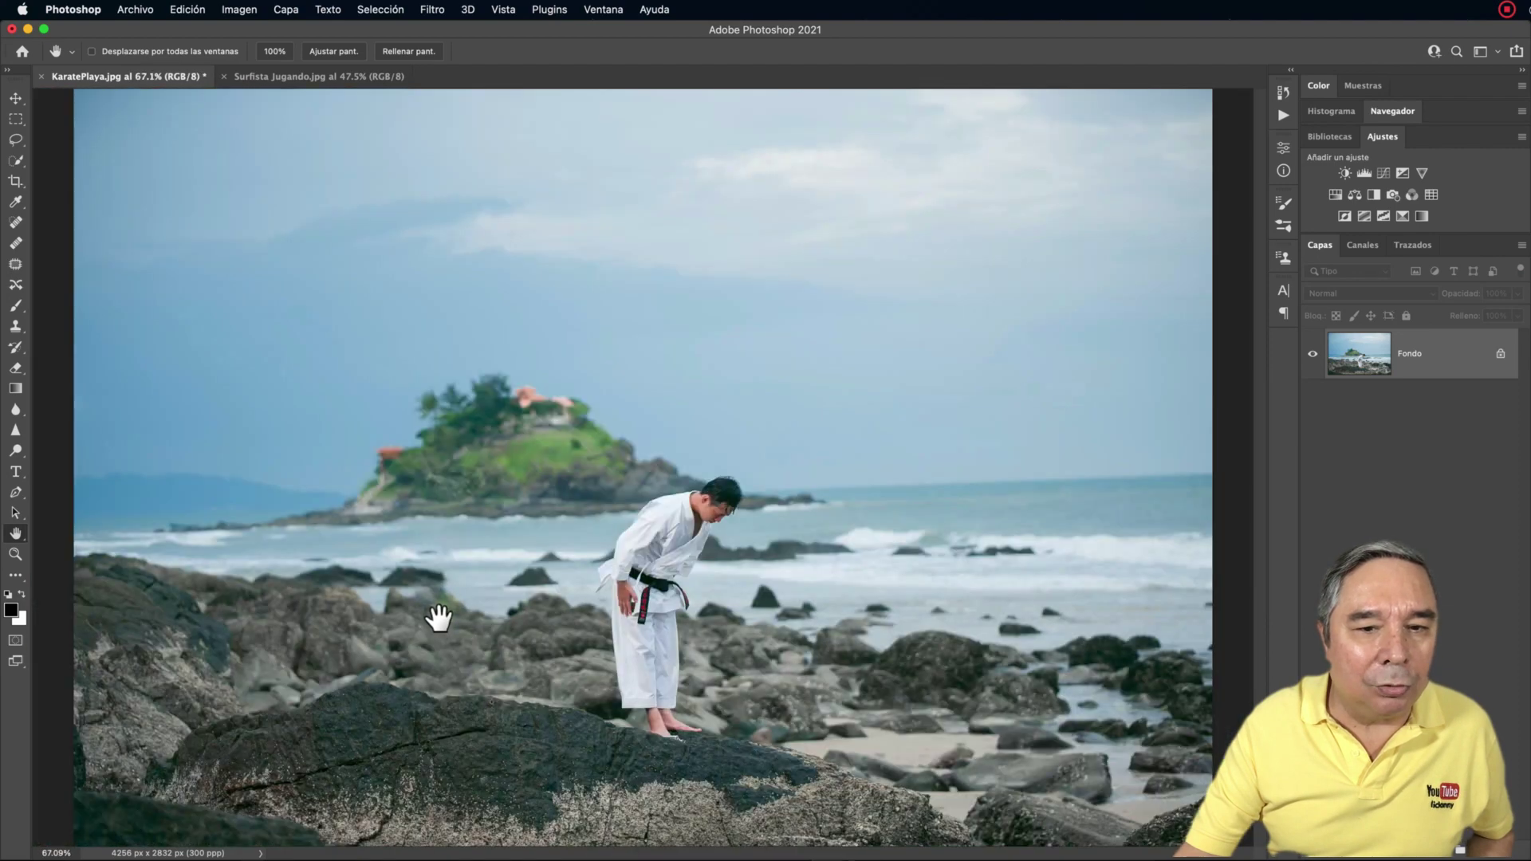
pyautogui.scroll(3, 439, 618)
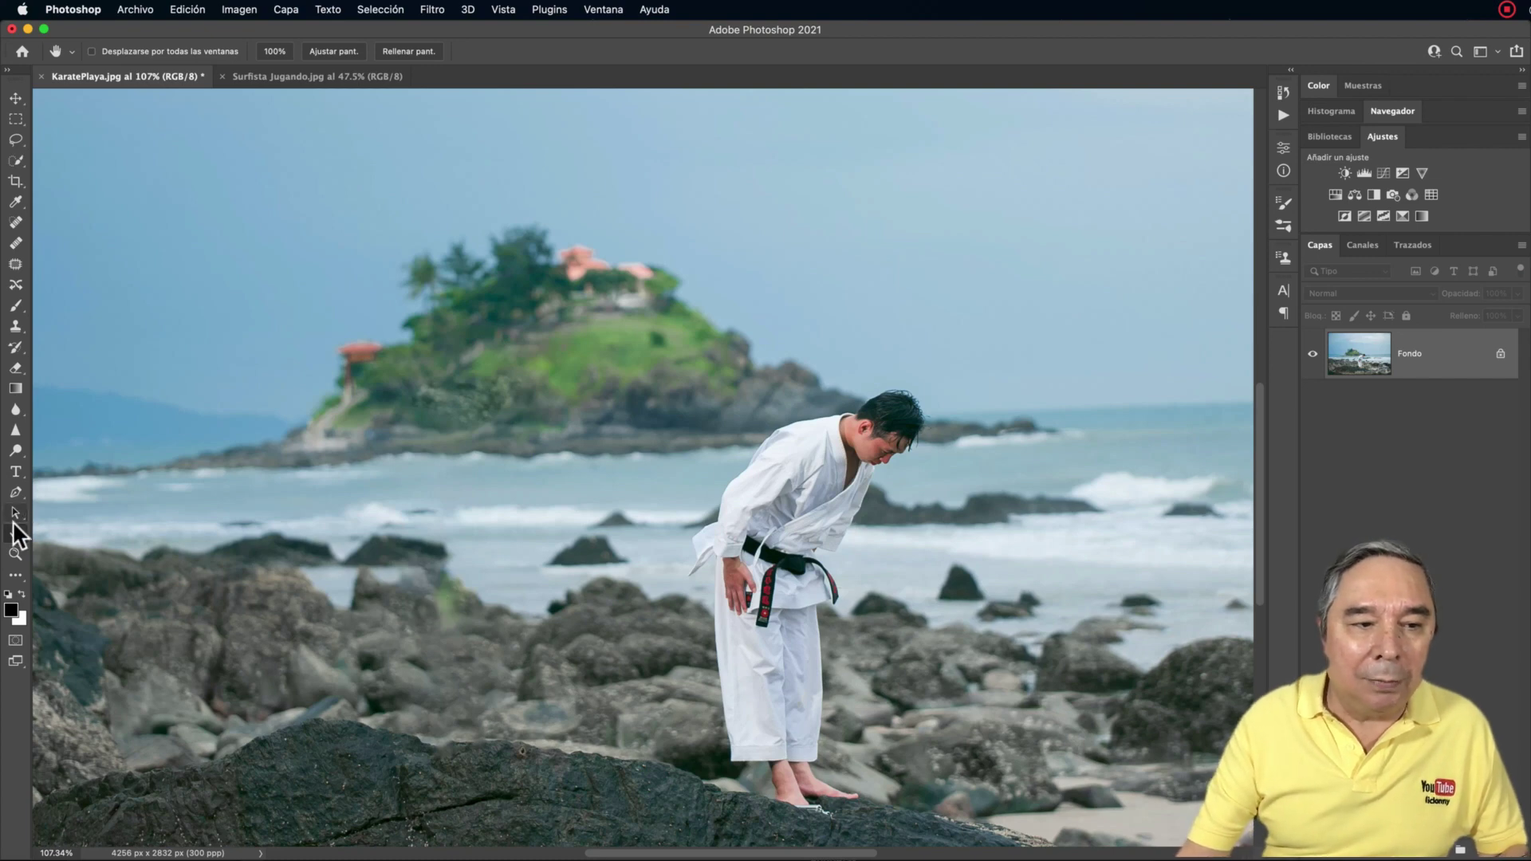
pyautogui.doubleClick(15, 533)
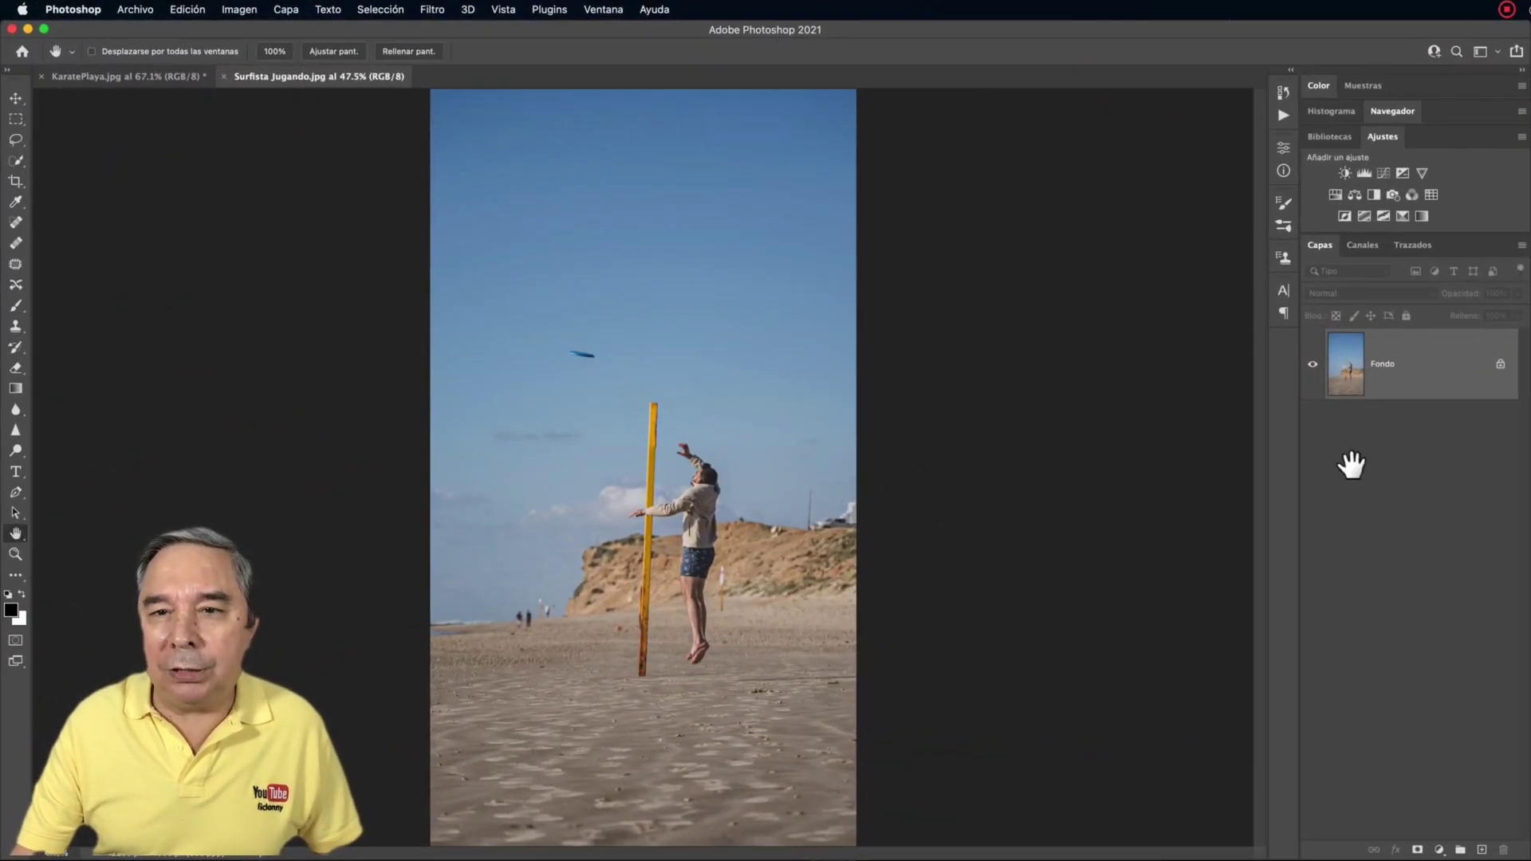
# Duplicate the Fondo layer and rename the copy 'Retocar'.
pyautogui.moveTo(1389, 385)
pyautogui.mouseDown()
pyautogui.moveTo(1461, 841)
pyautogui.moveTo(1482, 849)
pyautogui.mouseUp()
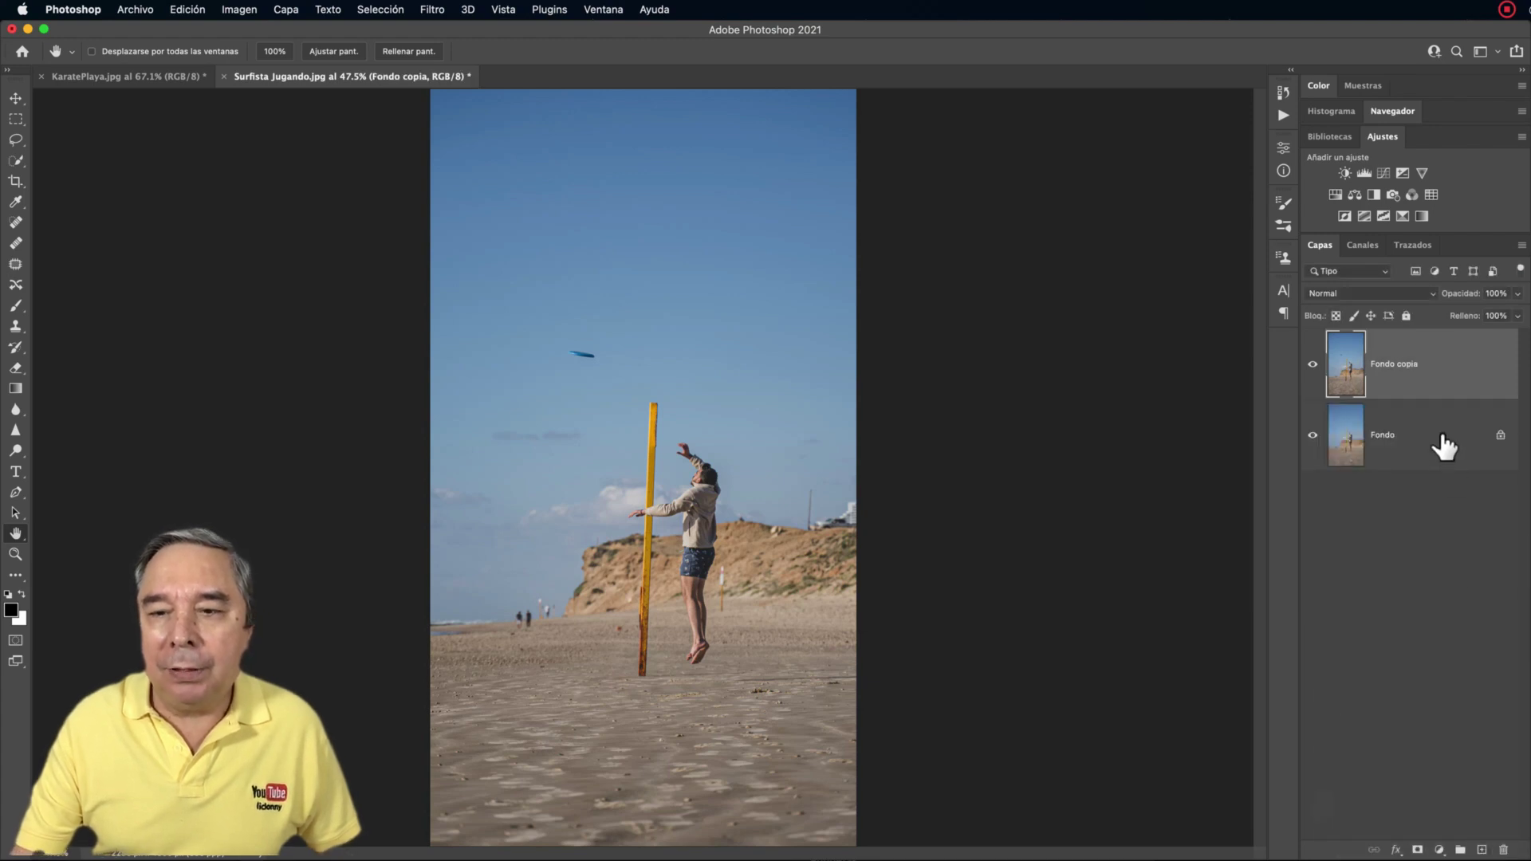
pyautogui.doubleClick(1389, 365)
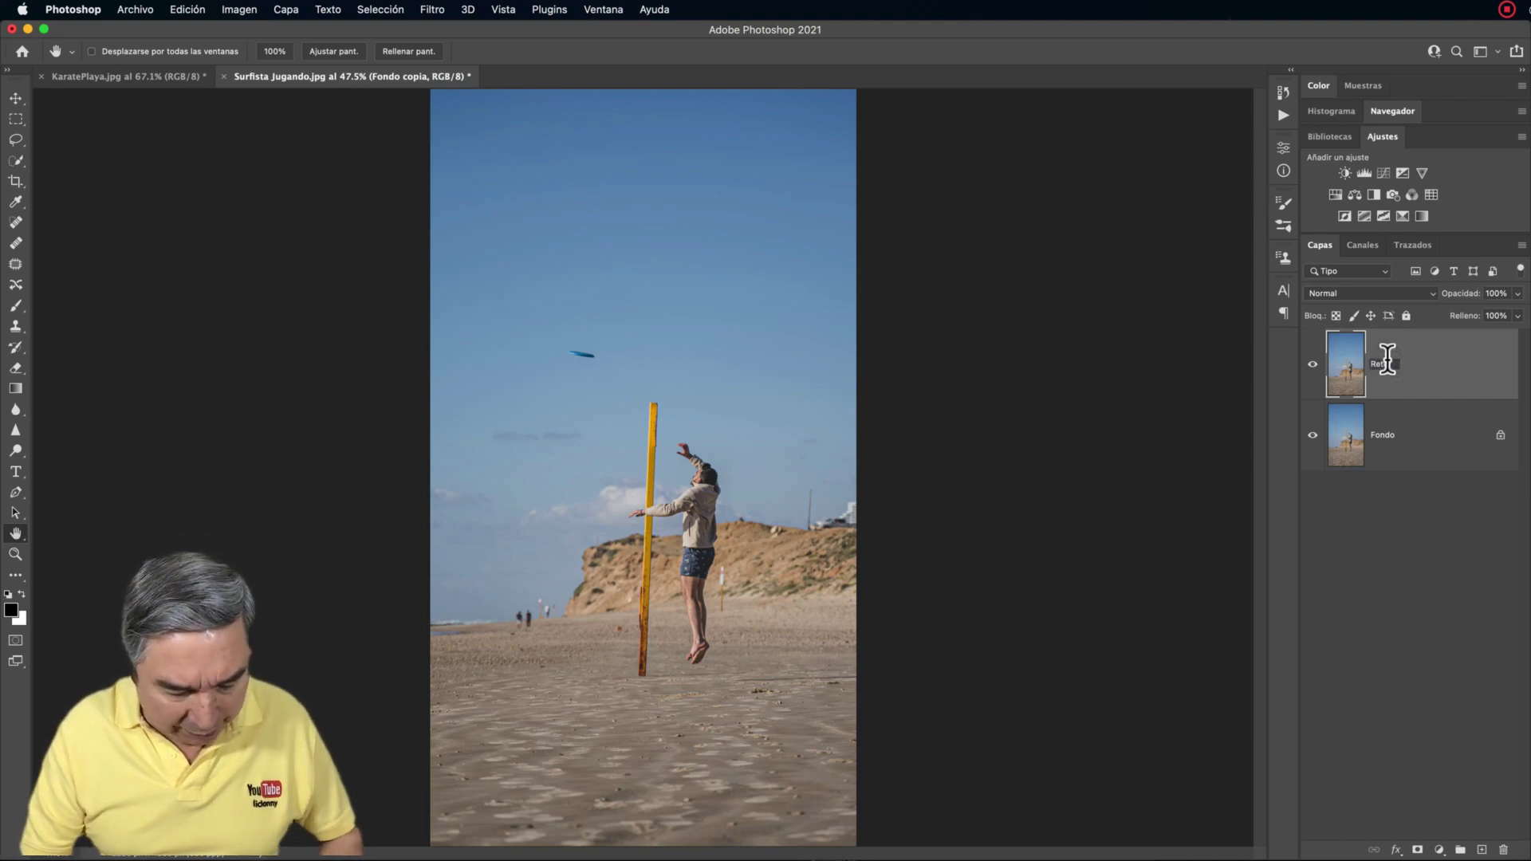
pyautogui.write('Retocar')
pyautogui.press('Return')
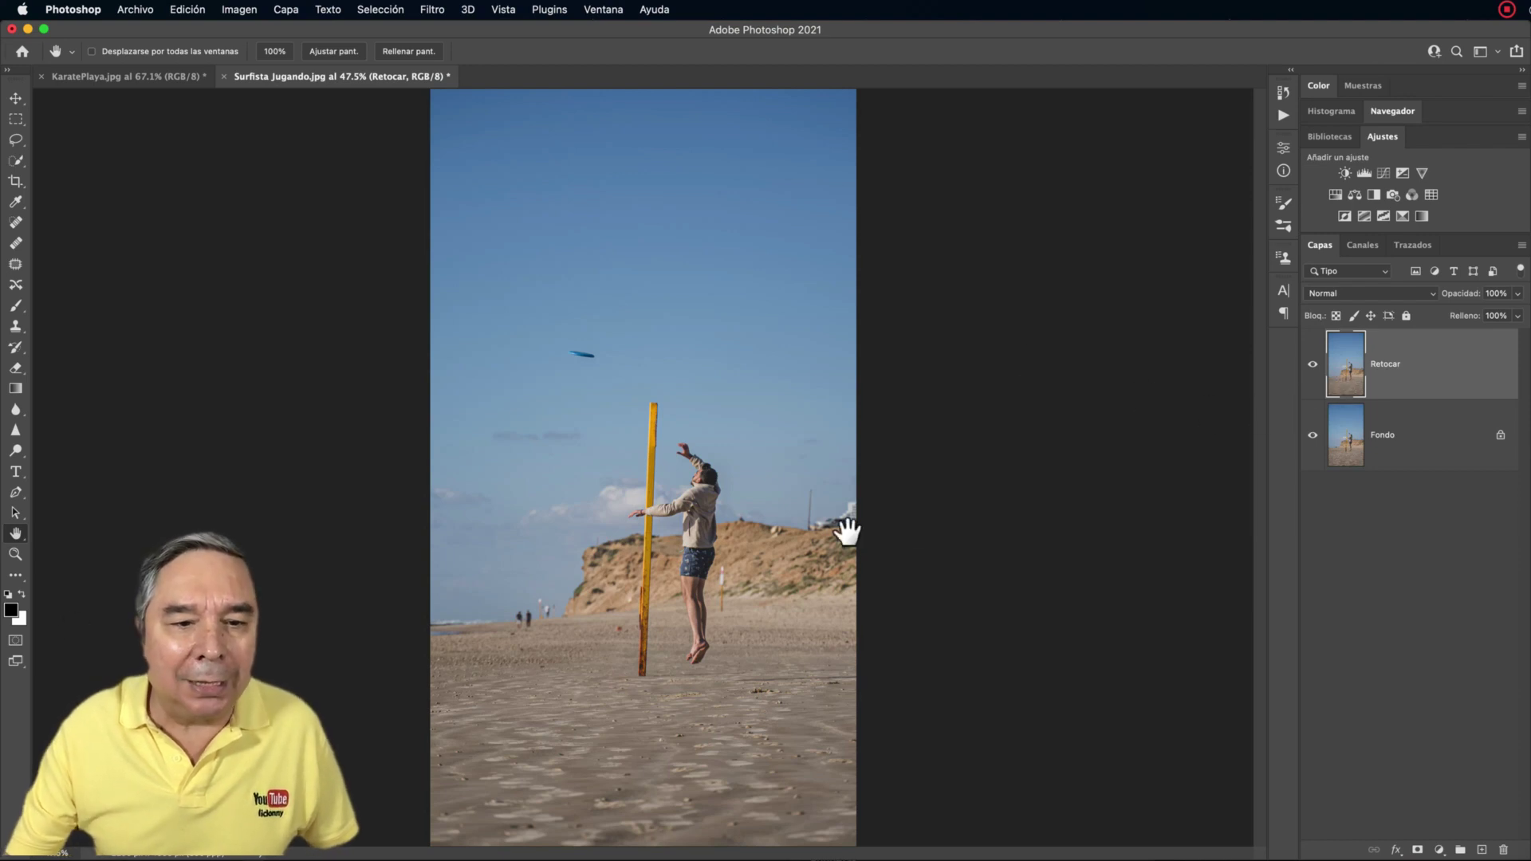
# Pan across the beach and zoom to 195% on the distant walkers below the cliff.
pyautogui.scroll(5, 541, 621)
pyautogui.scroll(-5, 544, 620)
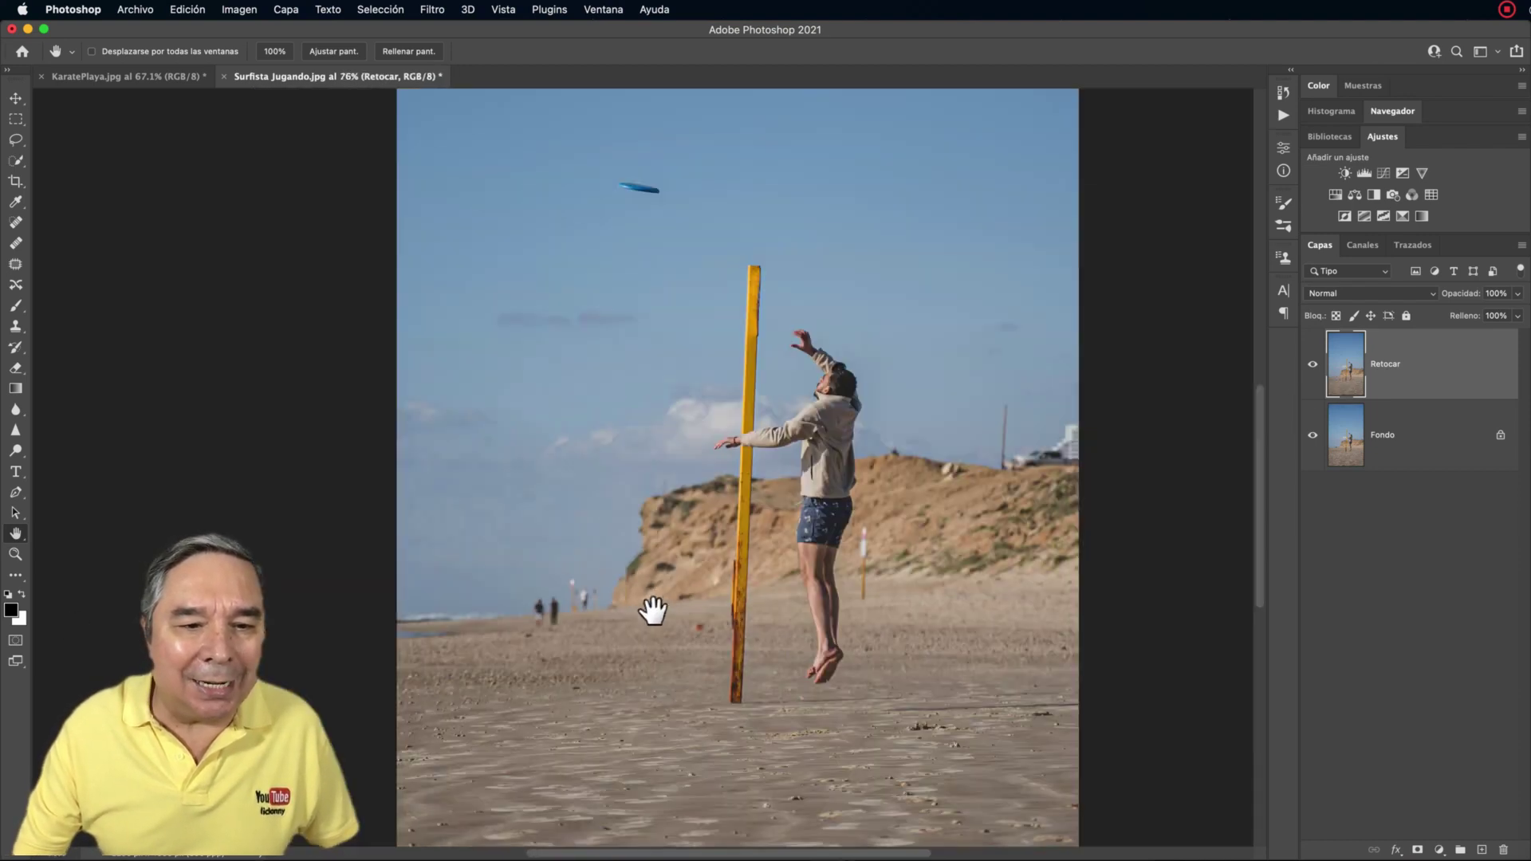
pyautogui.scroll(5, 563, 570)
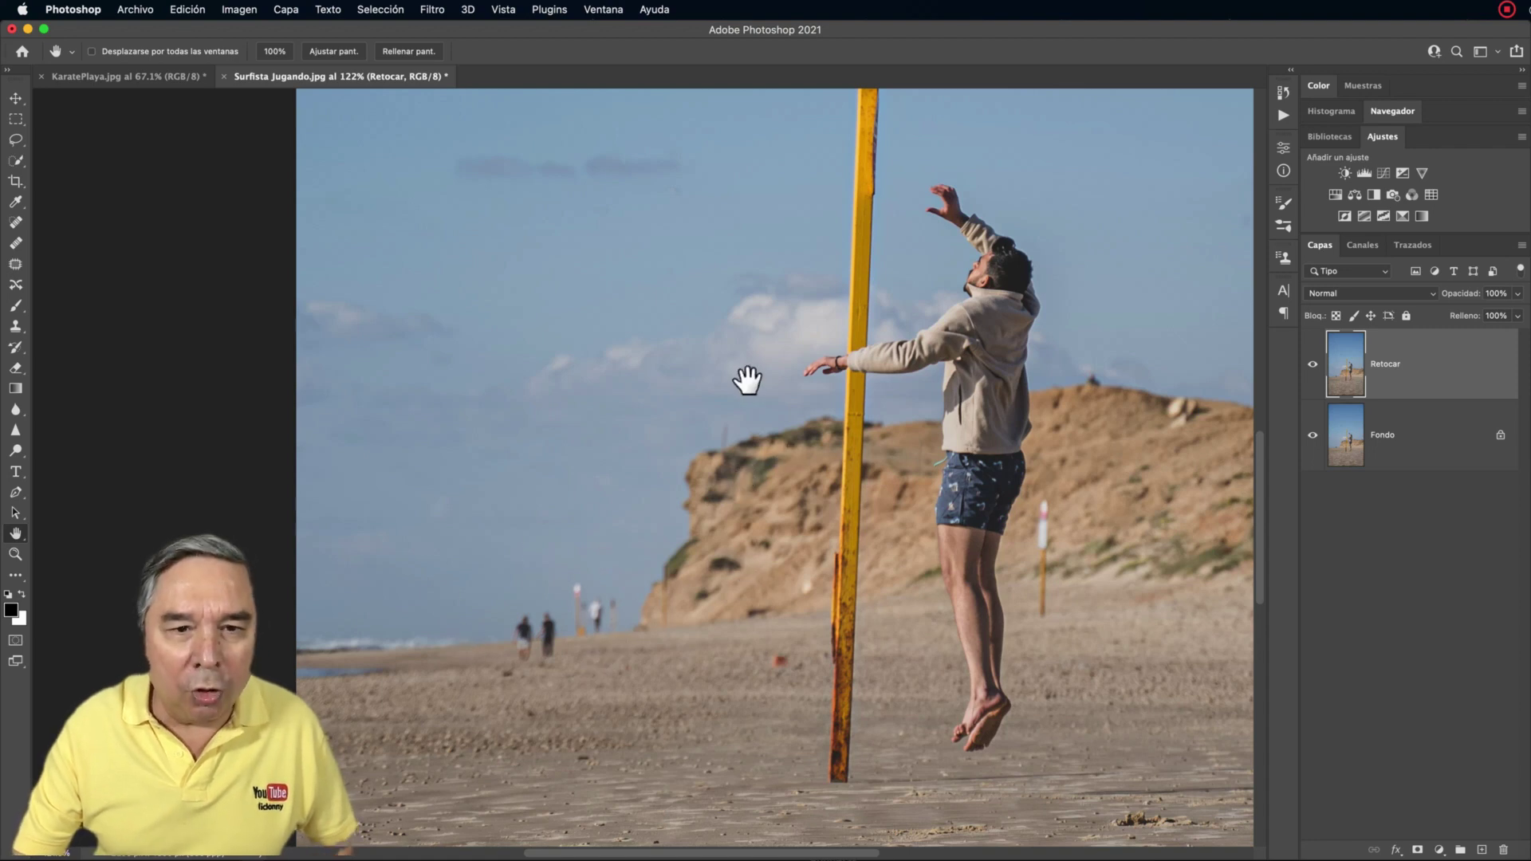
pyautogui.moveTo(748, 381); pyautogui.dragTo(756, 580)
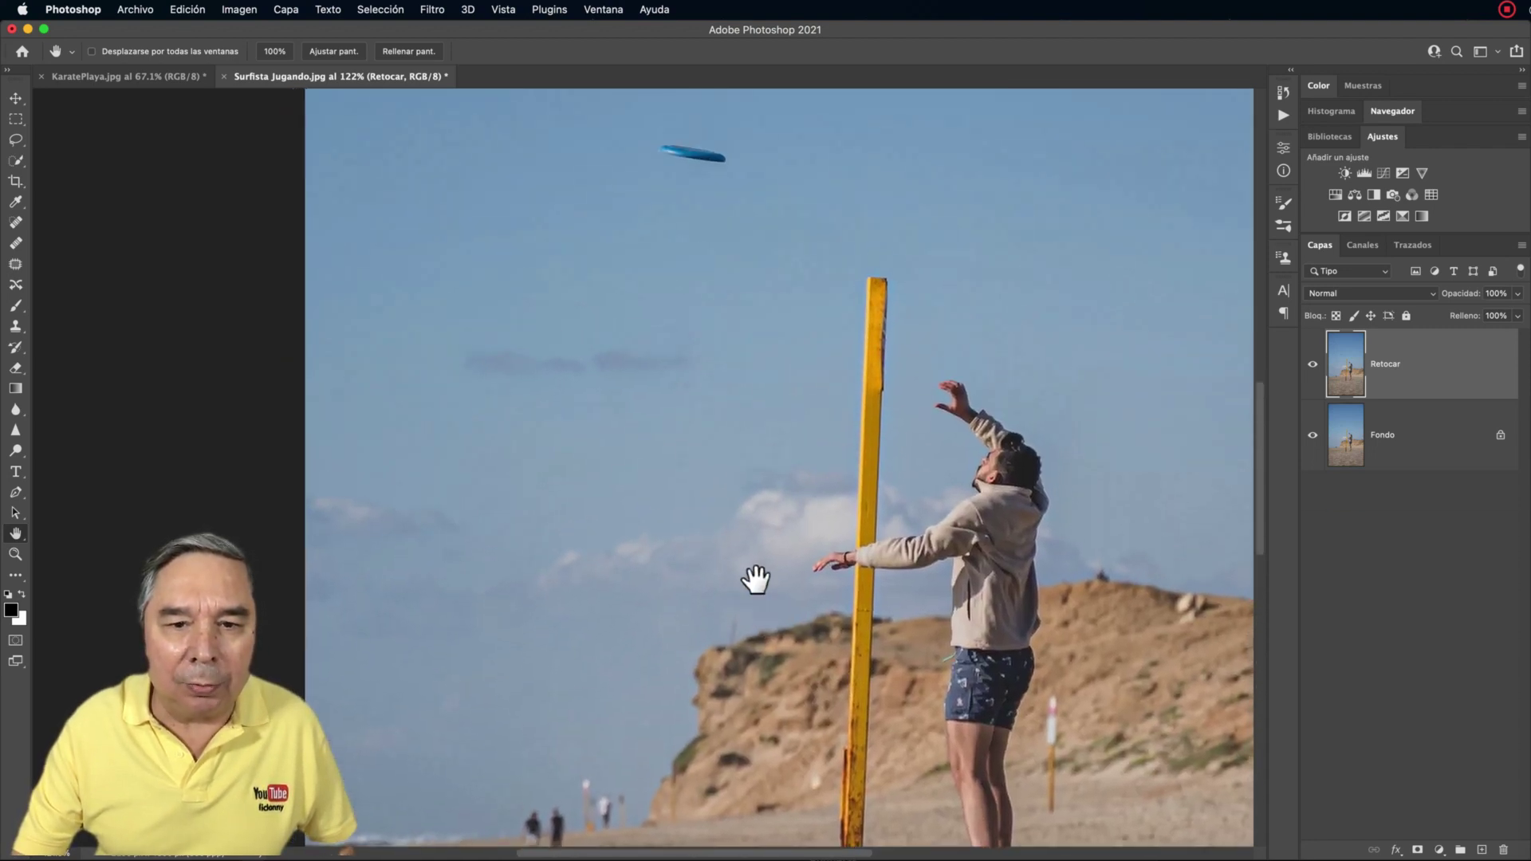
pyautogui.moveTo(758, 513)
pyautogui.mouseDown()
pyautogui.moveTo(776, 352)
pyautogui.moveTo(755, 548)
pyautogui.mouseUp()
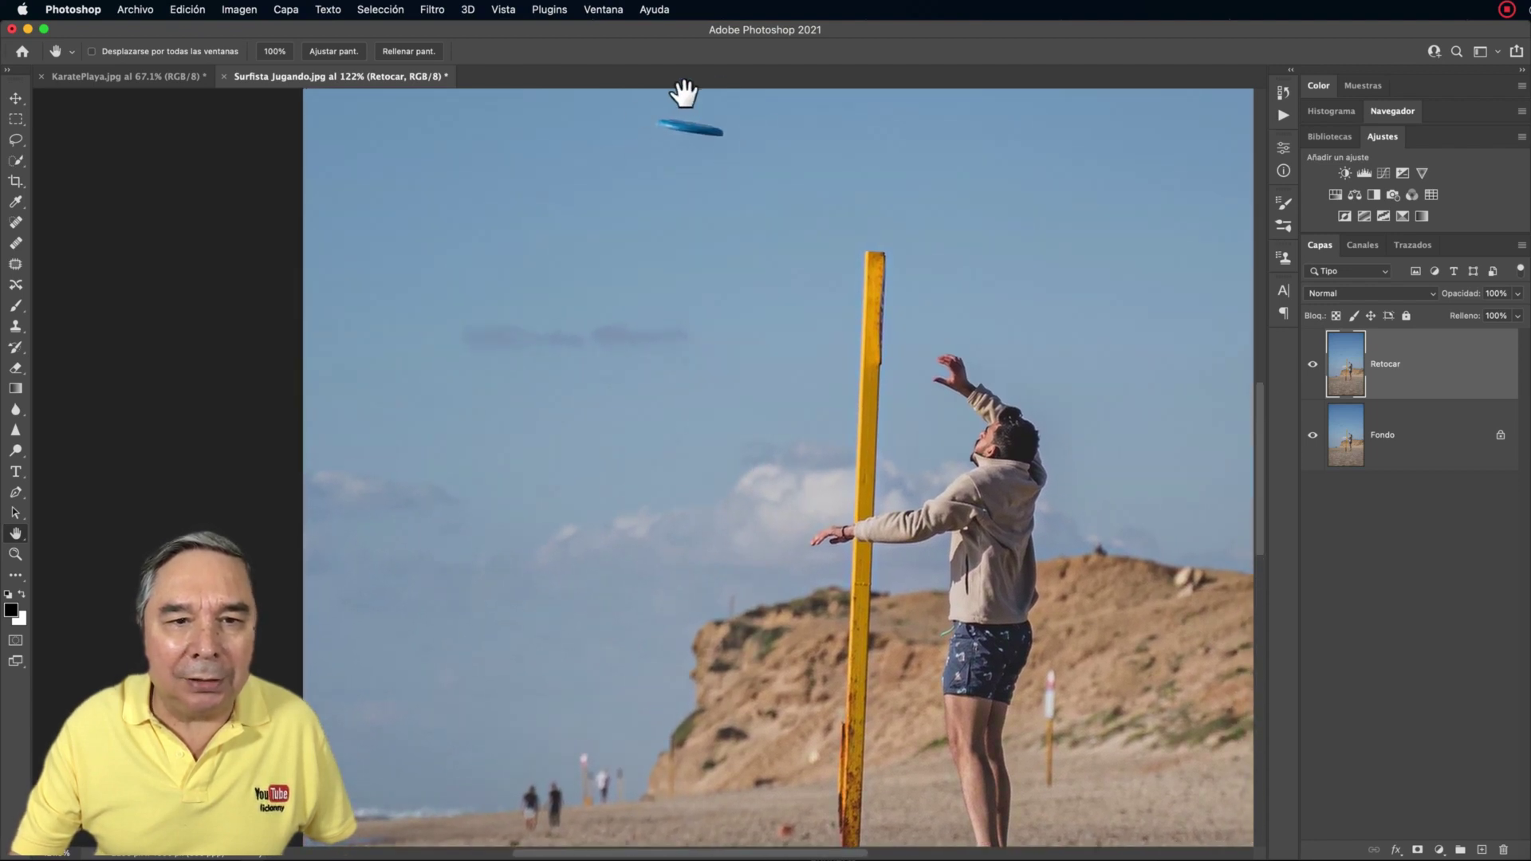
pyautogui.moveTo(710, 568); pyautogui.dragTo(794, 421)
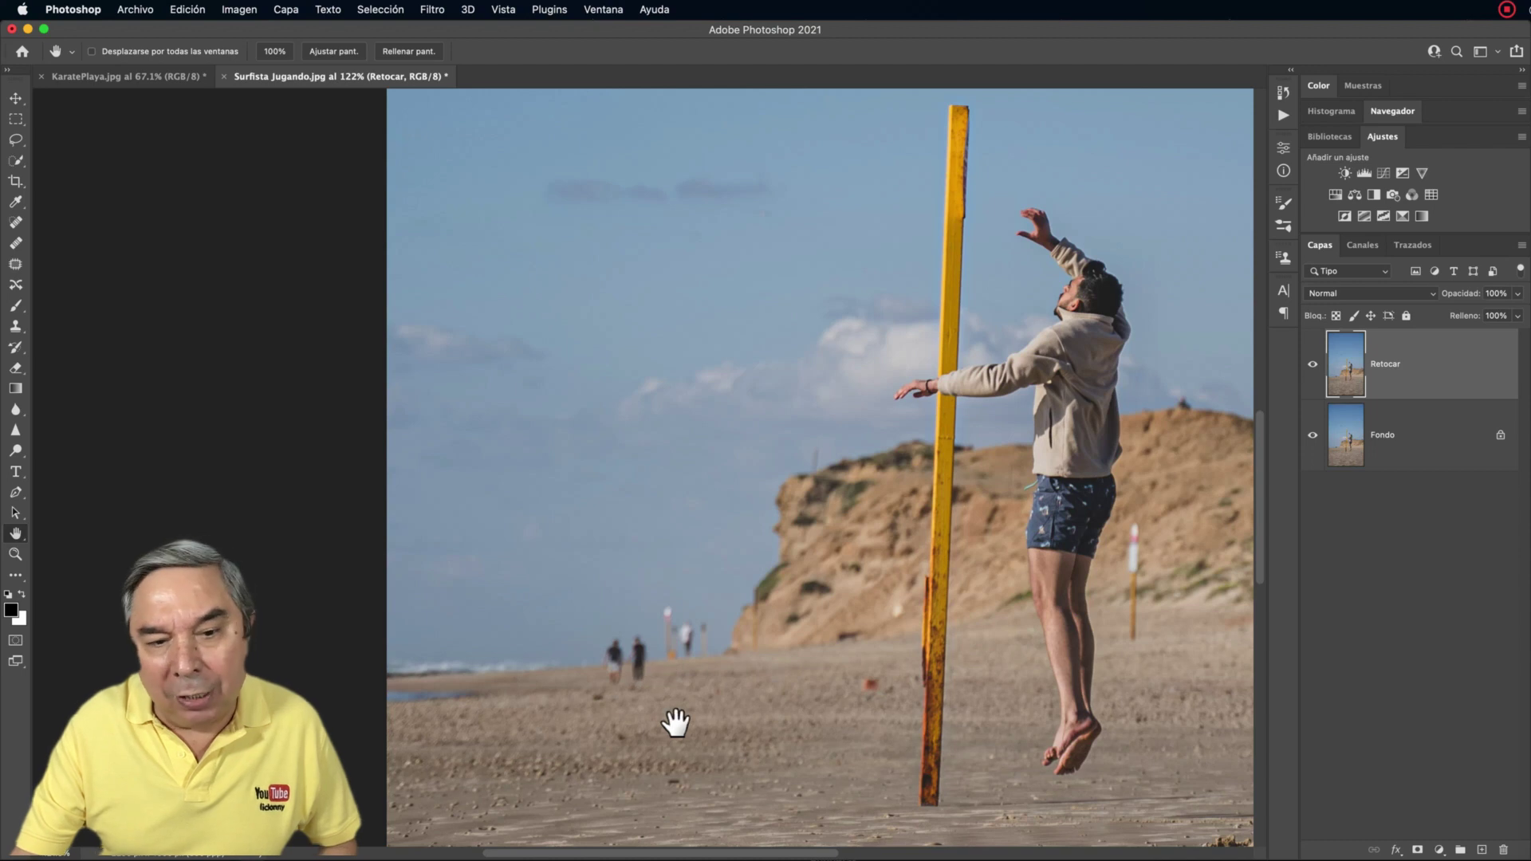
pyautogui.scroll(3, 675, 721)
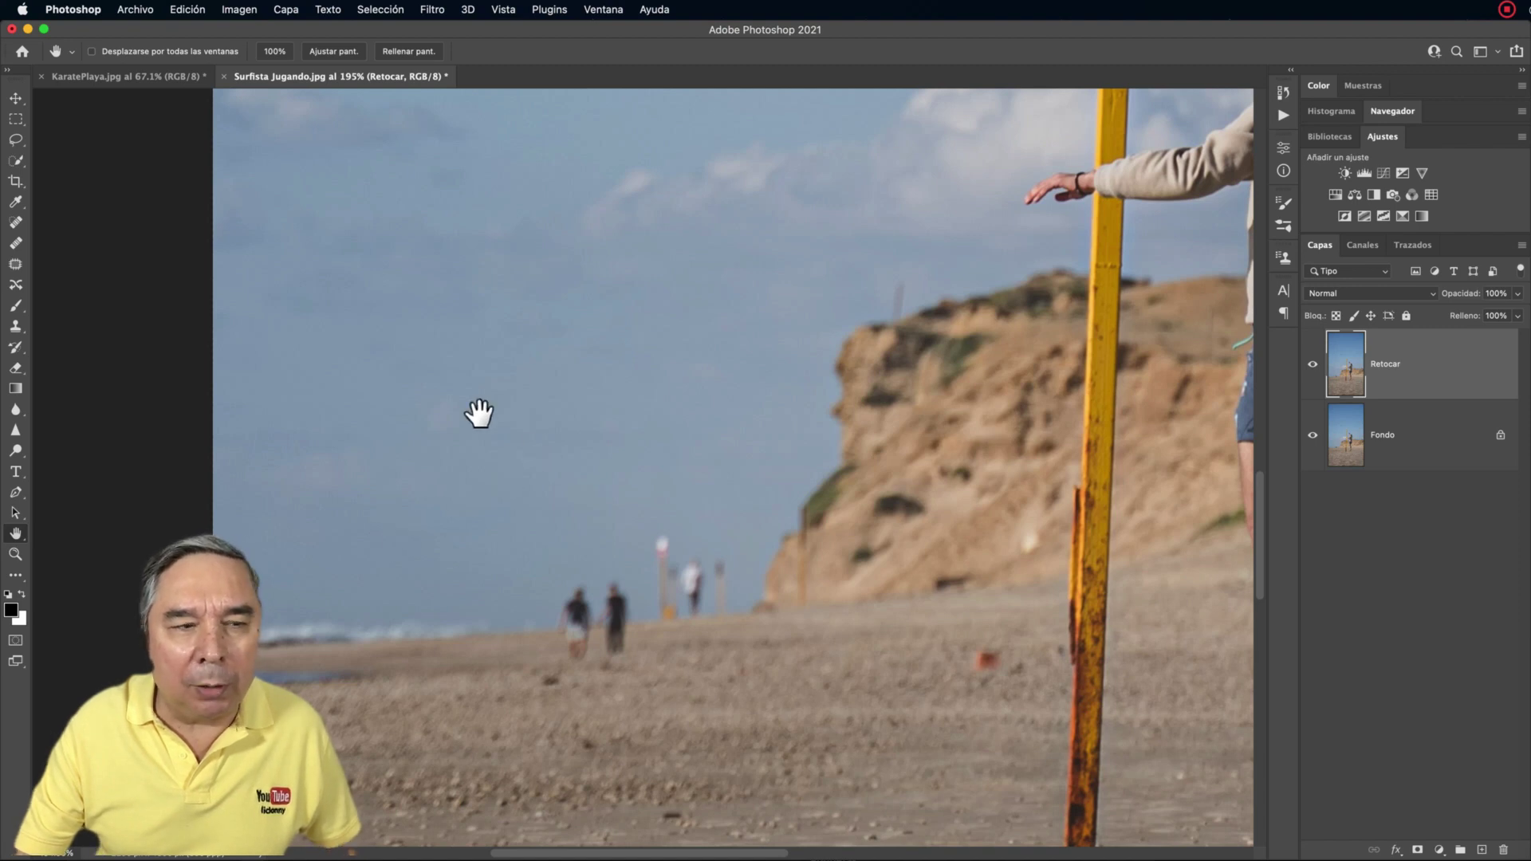
# Lasso the two distant walkers and erase them with a Según el contenido fill.
pyautogui.click(16, 138)
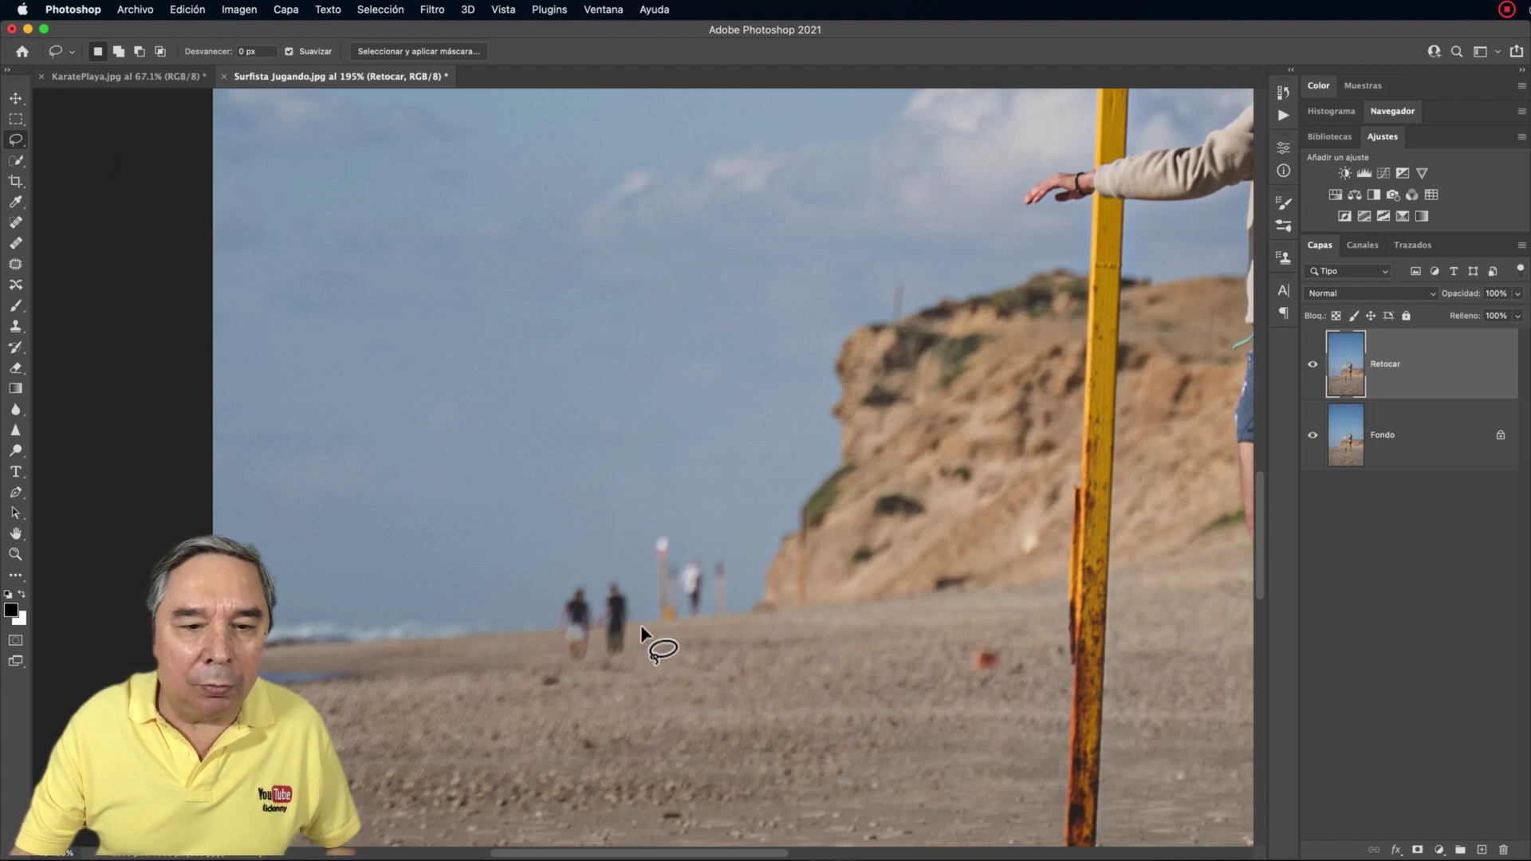
pyautogui.moveTo(643, 614); pyautogui.dragTo(645, 635)
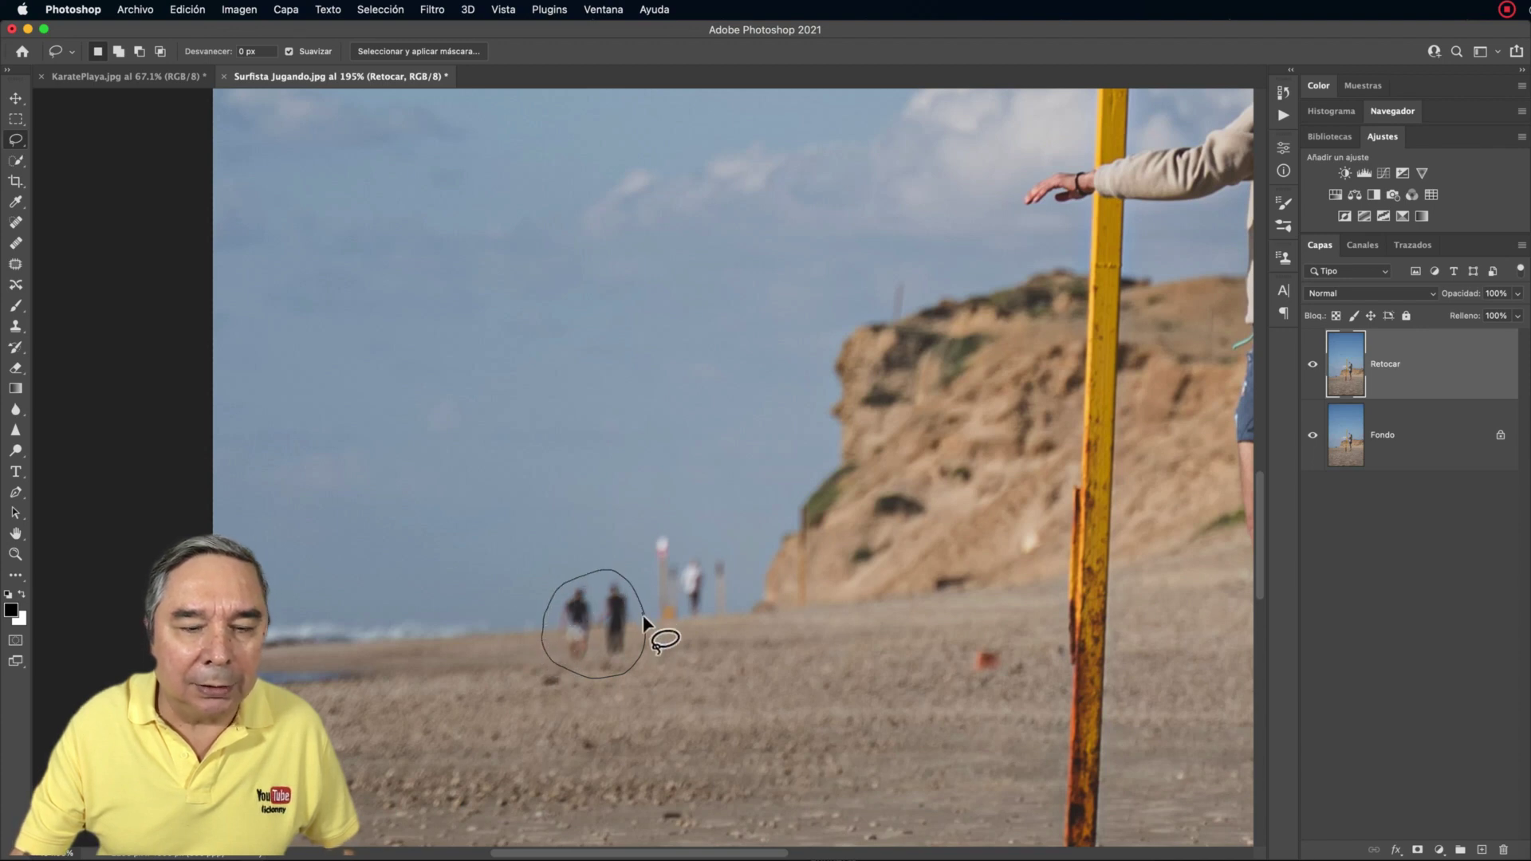
pyautogui.moveTo(643, 621); pyautogui.dragTo(642, 616)
pyautogui.click(183, 10)
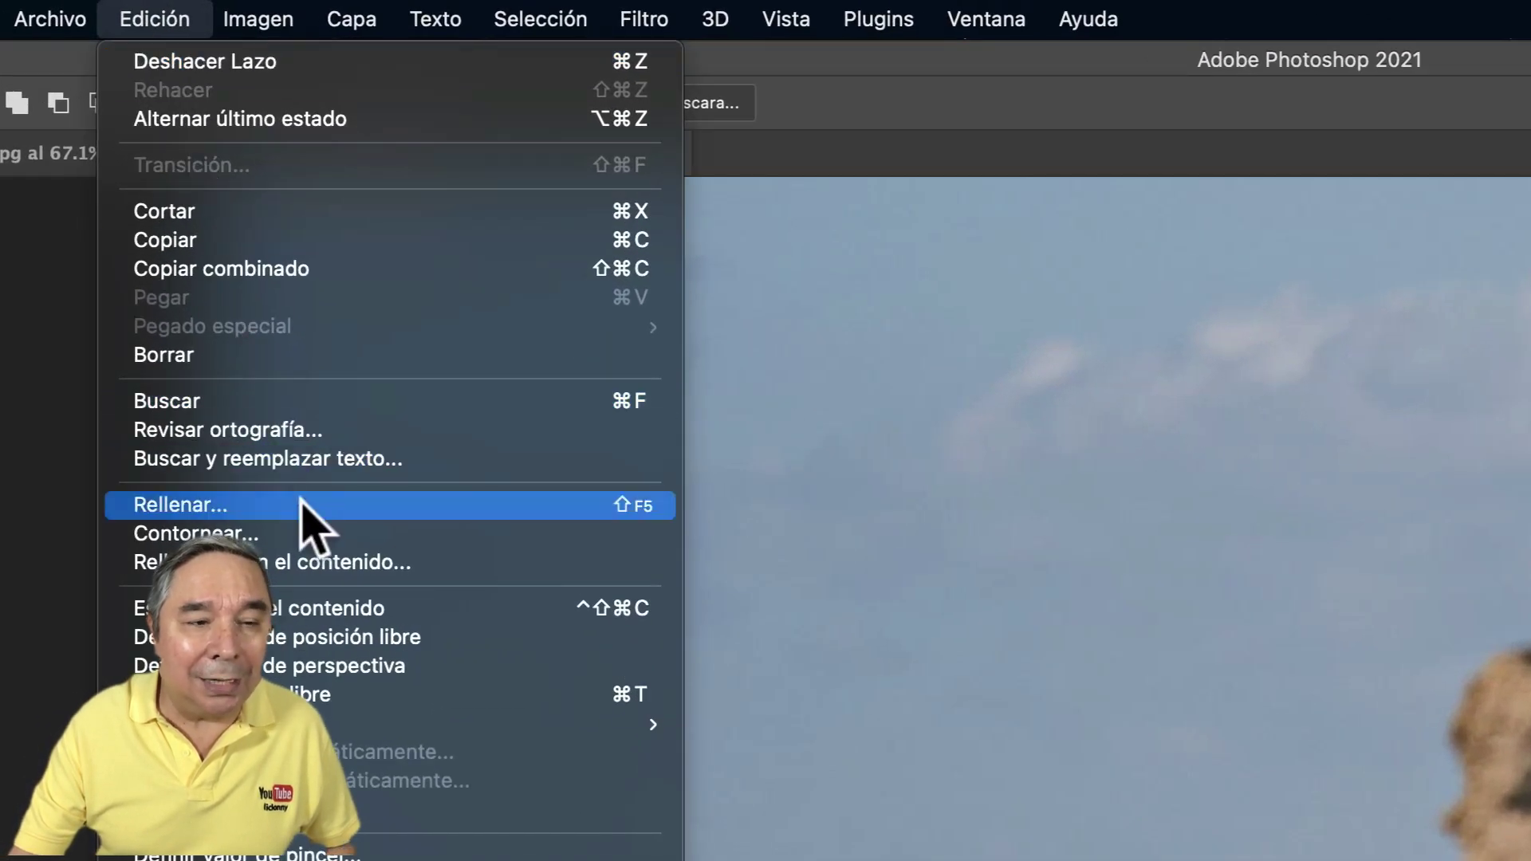
pyautogui.click(301, 504)
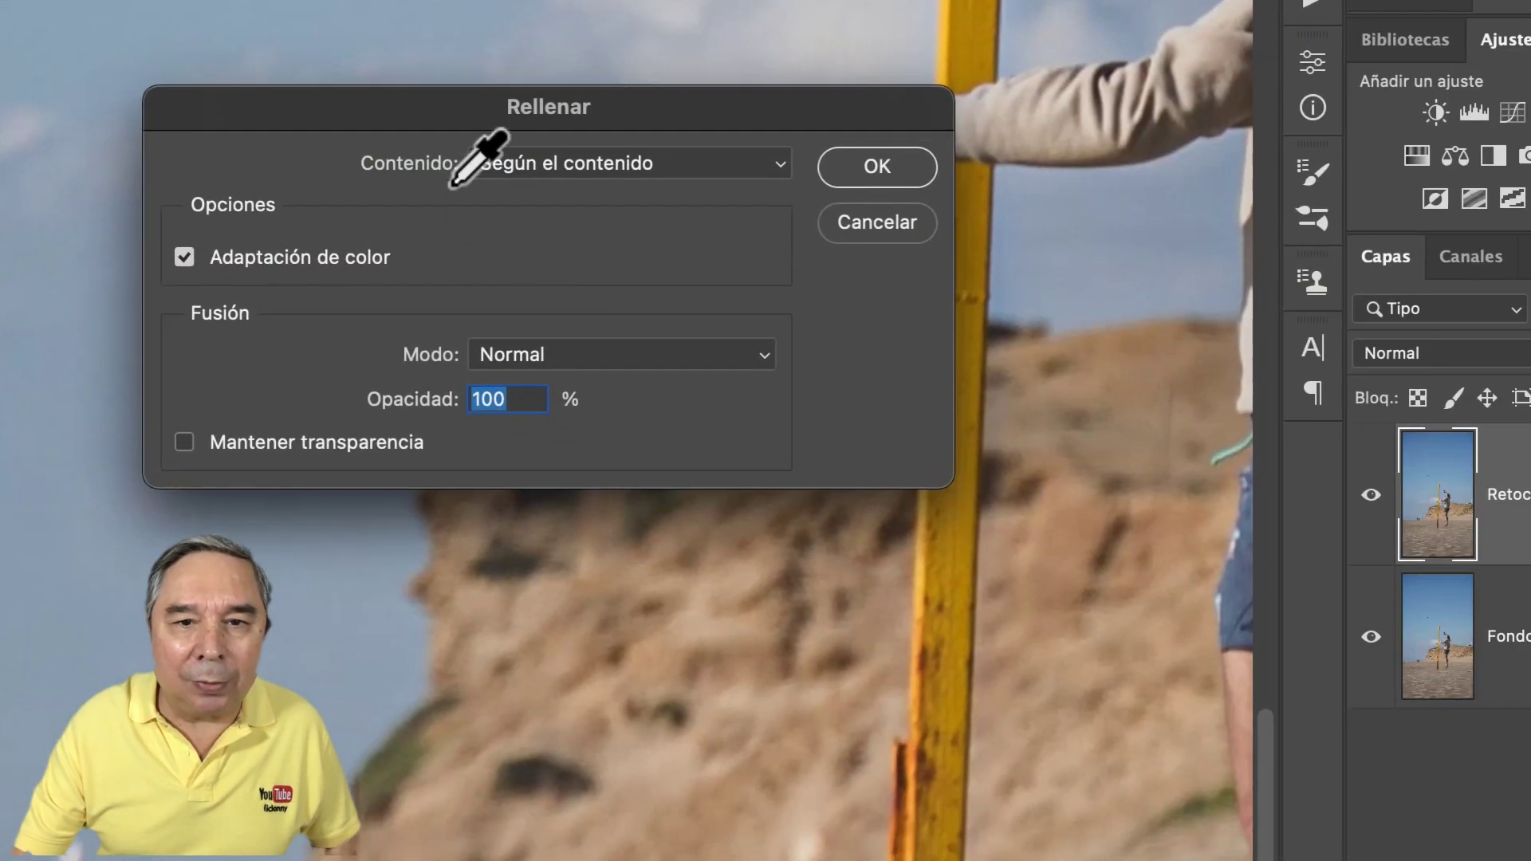
pyautogui.click(586, 163)
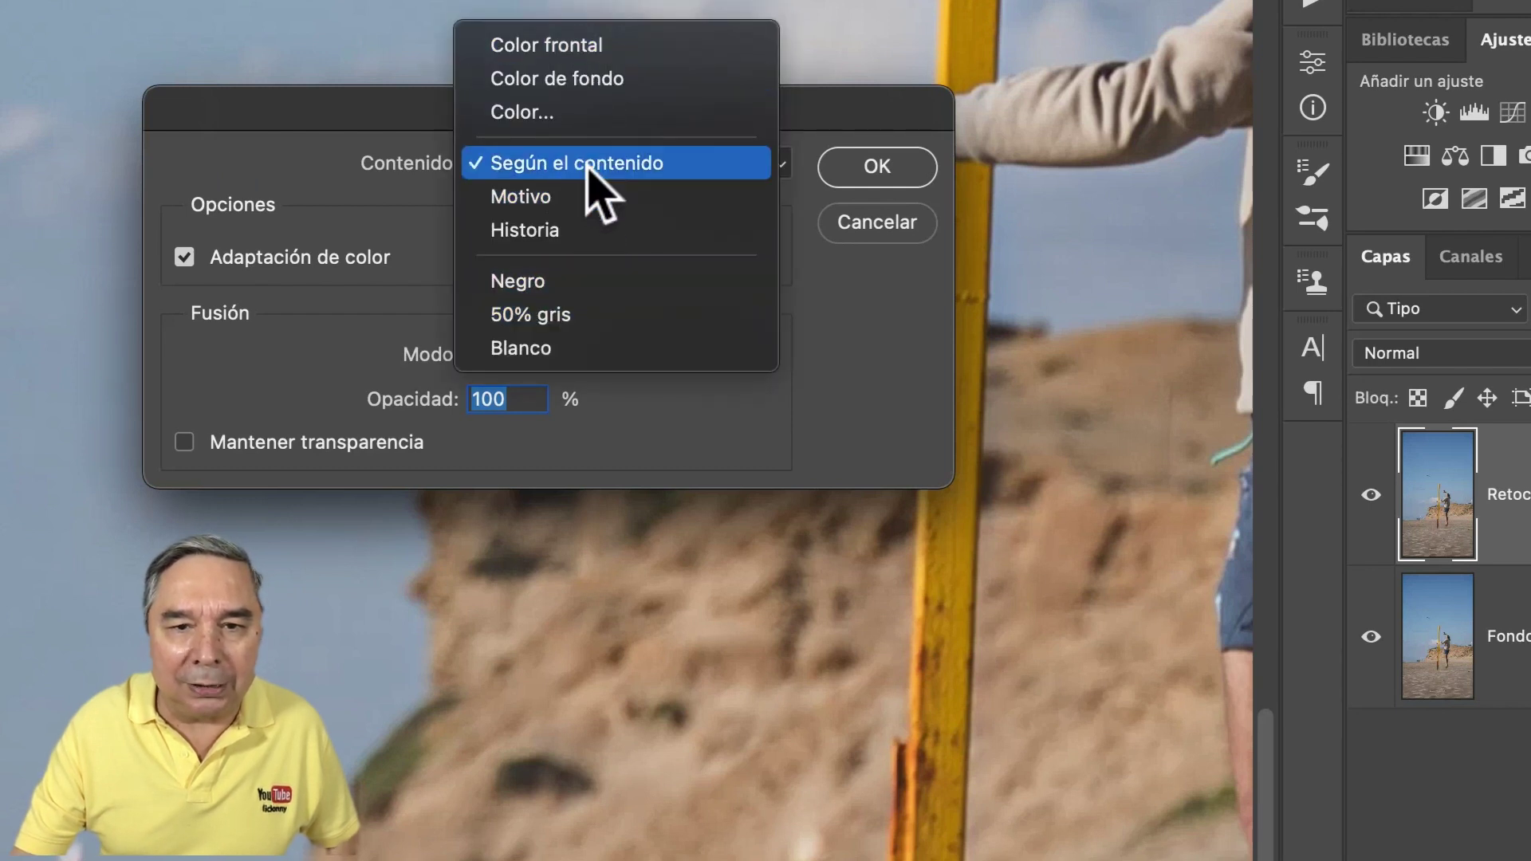
pyautogui.click(588, 166)
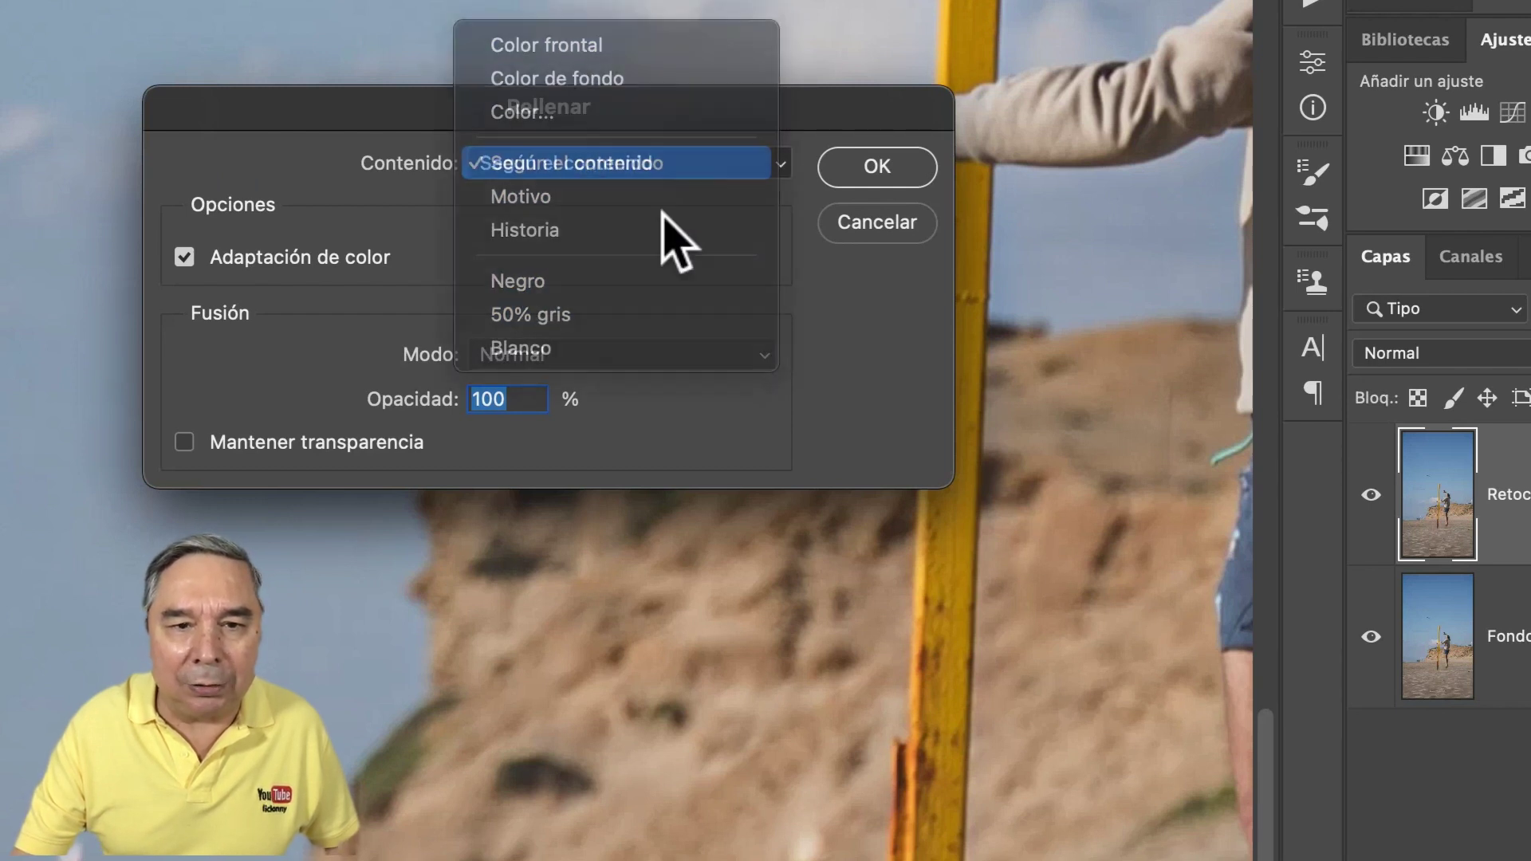
pyautogui.click(883, 170)
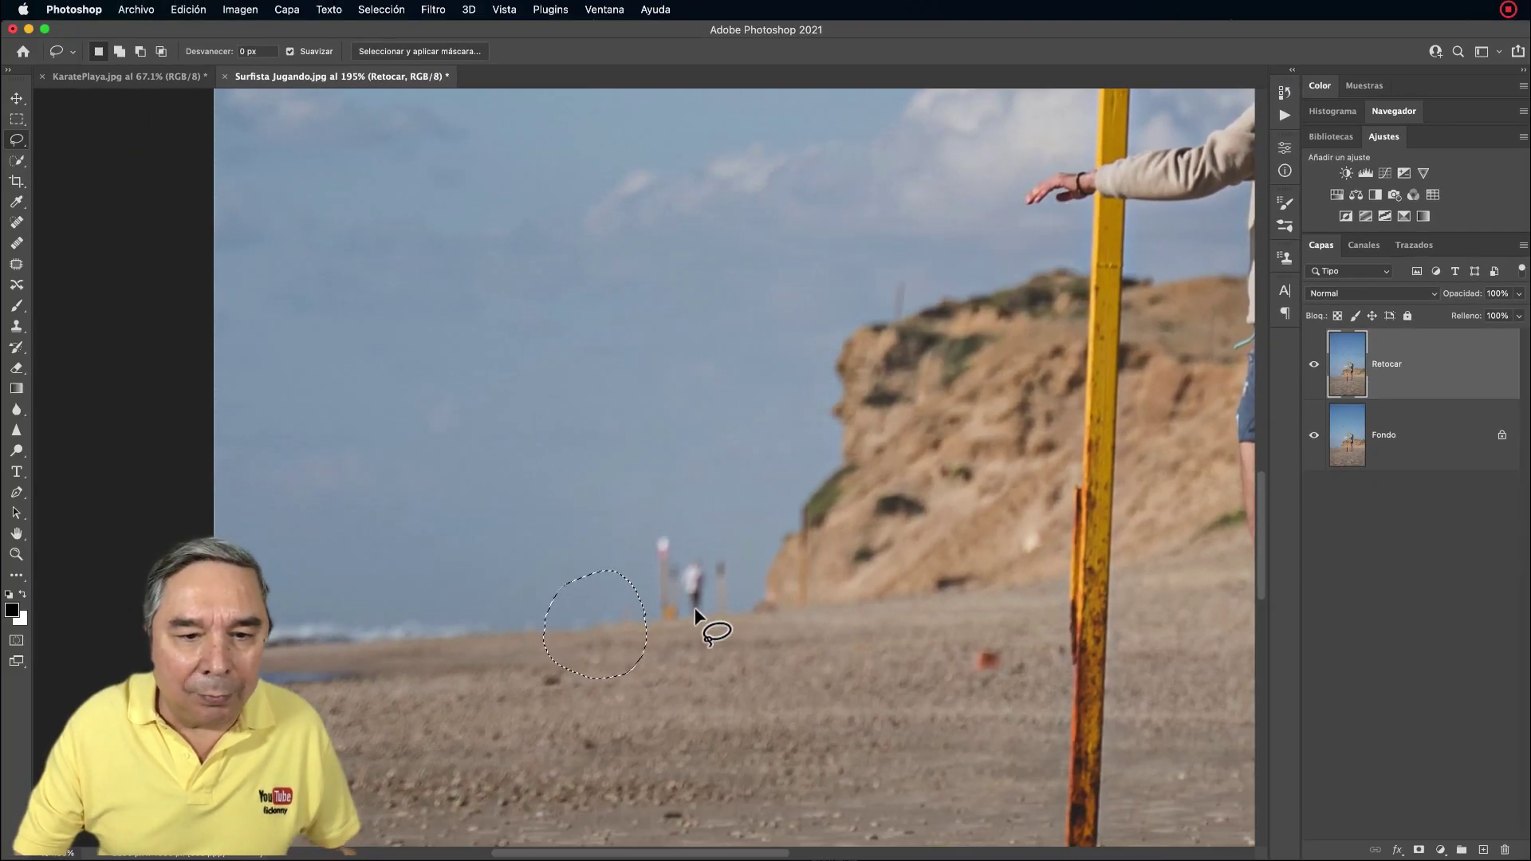
# Lasso the person in white and the small post, then content-aware fill them away.
pyautogui.moveTo(737, 565); pyautogui.dragTo(729, 614)
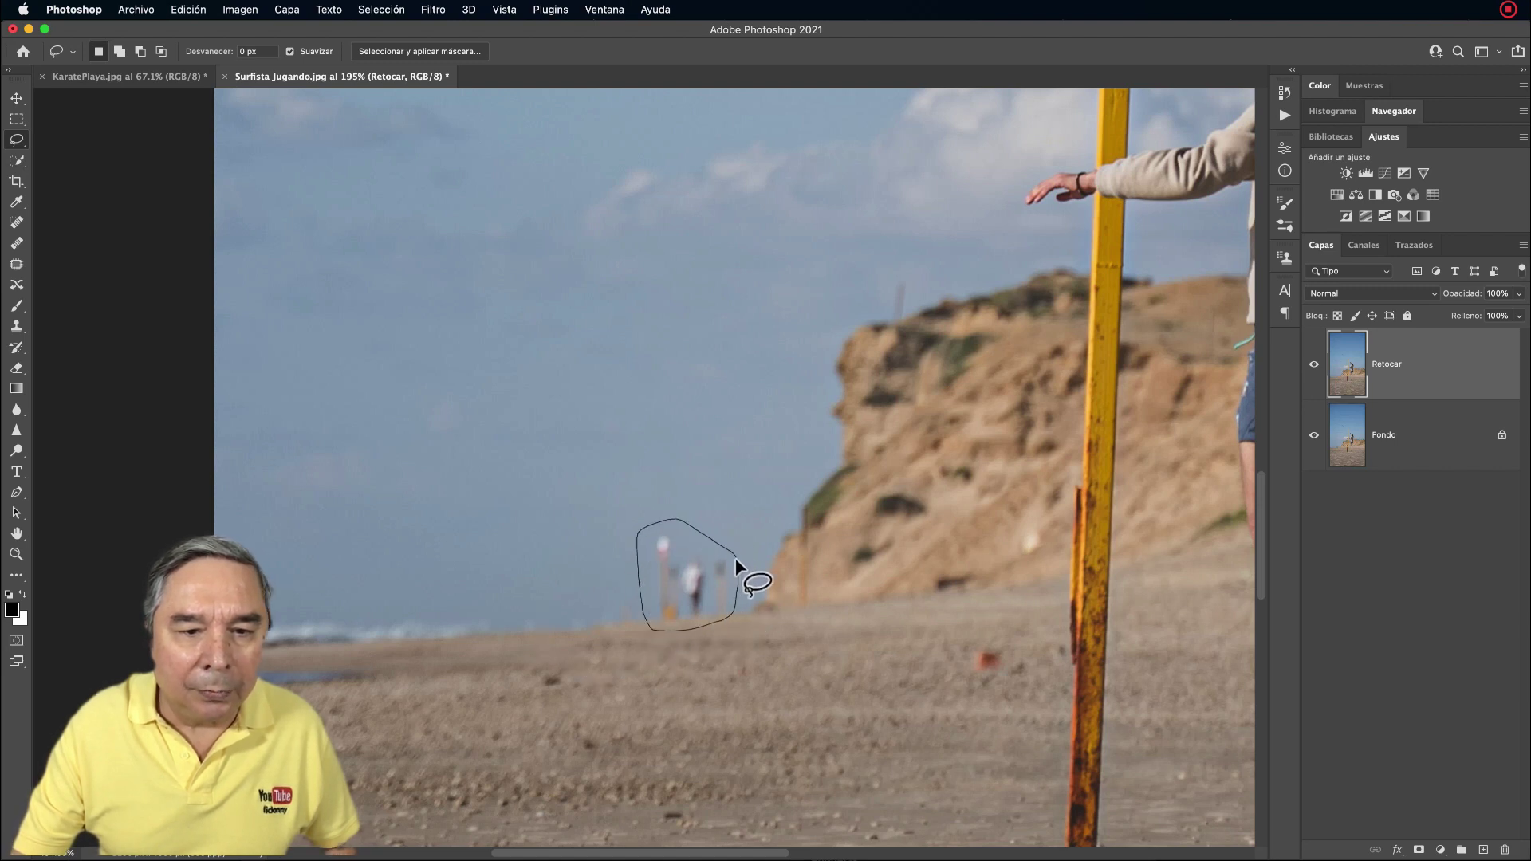
pyautogui.moveTo(740, 568); pyautogui.dragTo(741, 568)
pyautogui.click(188, 9)
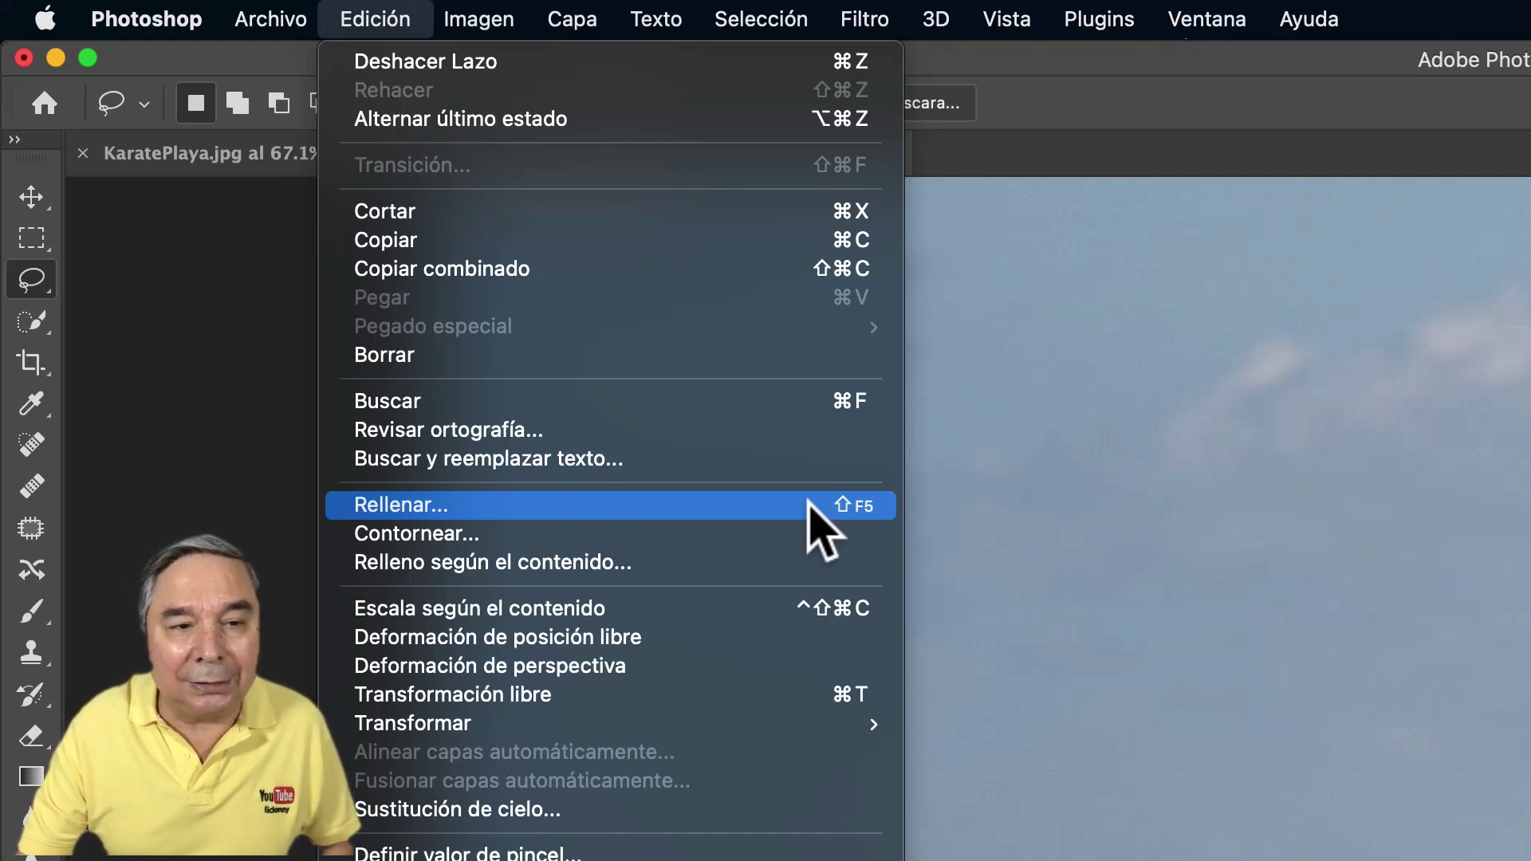
pyautogui.click(810, 505)
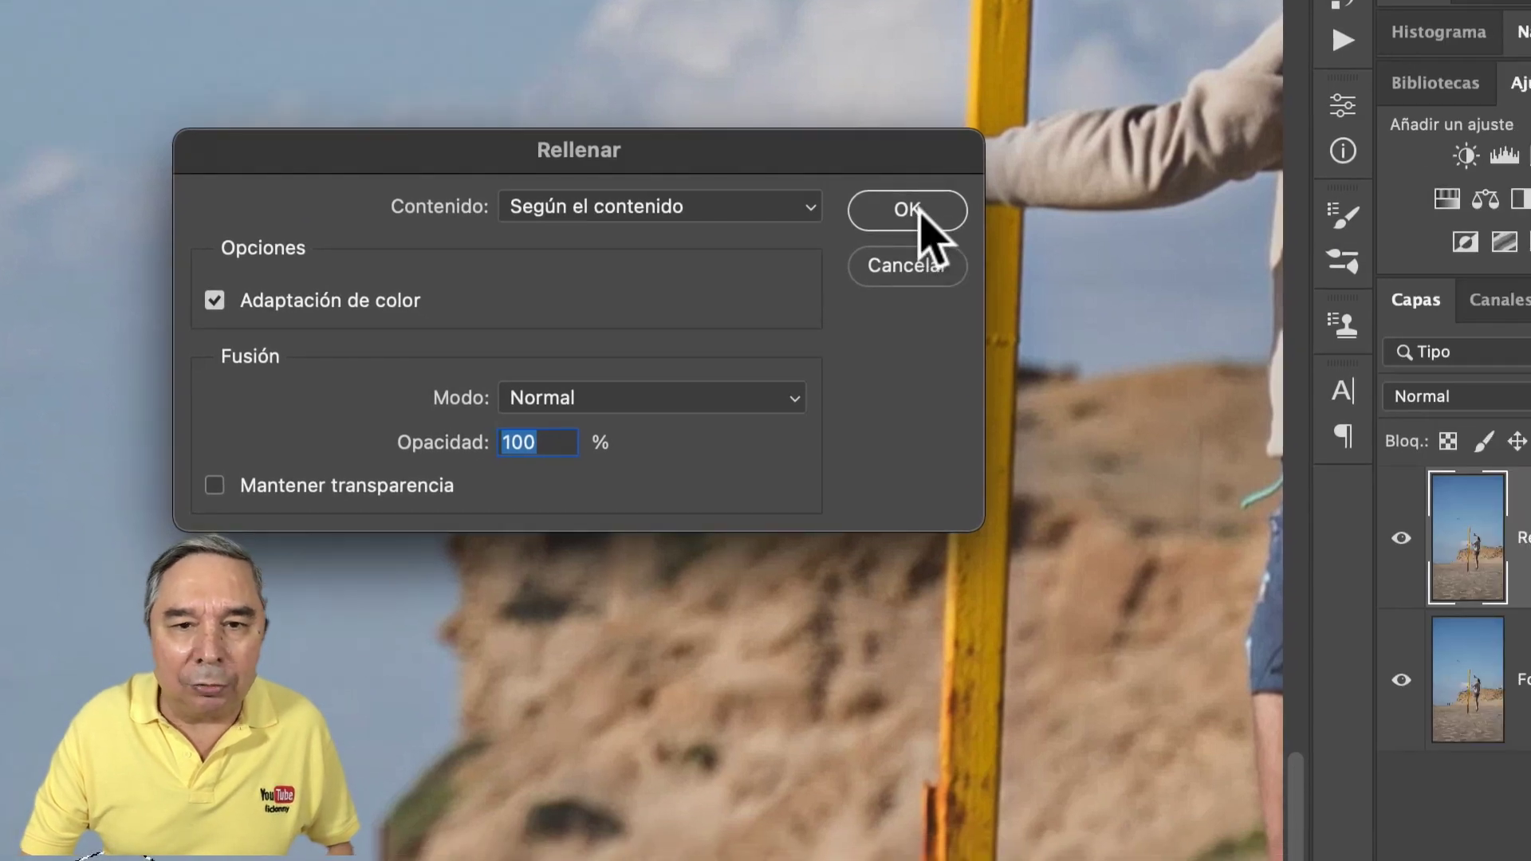
pyautogui.click(921, 209)
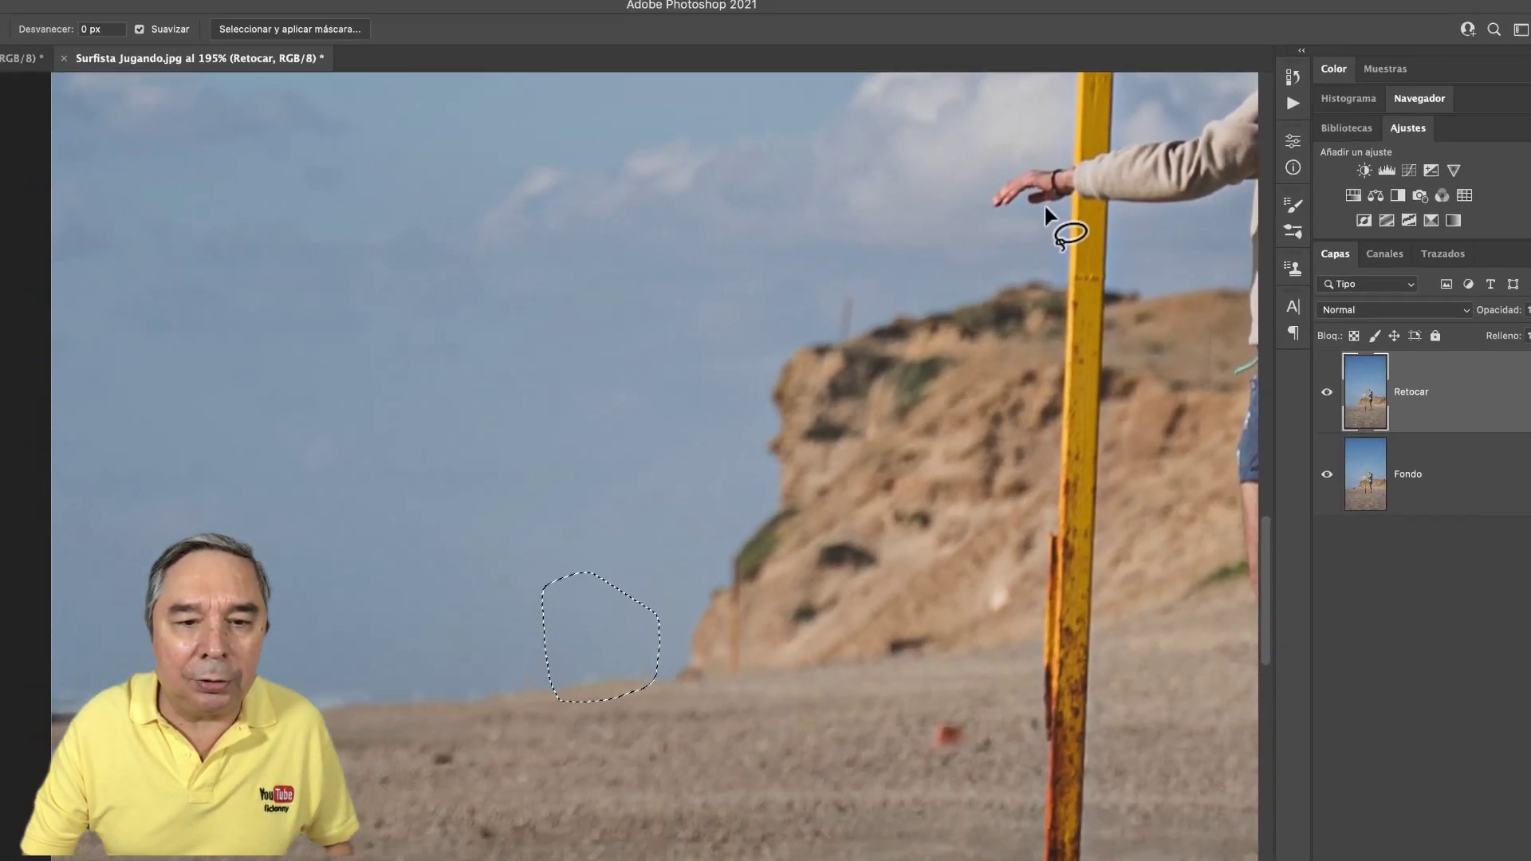
# Lasso the distant post right of the jumper's legs and remove it with content-aware fill.
pyautogui.scroll(-3, 826, 458)
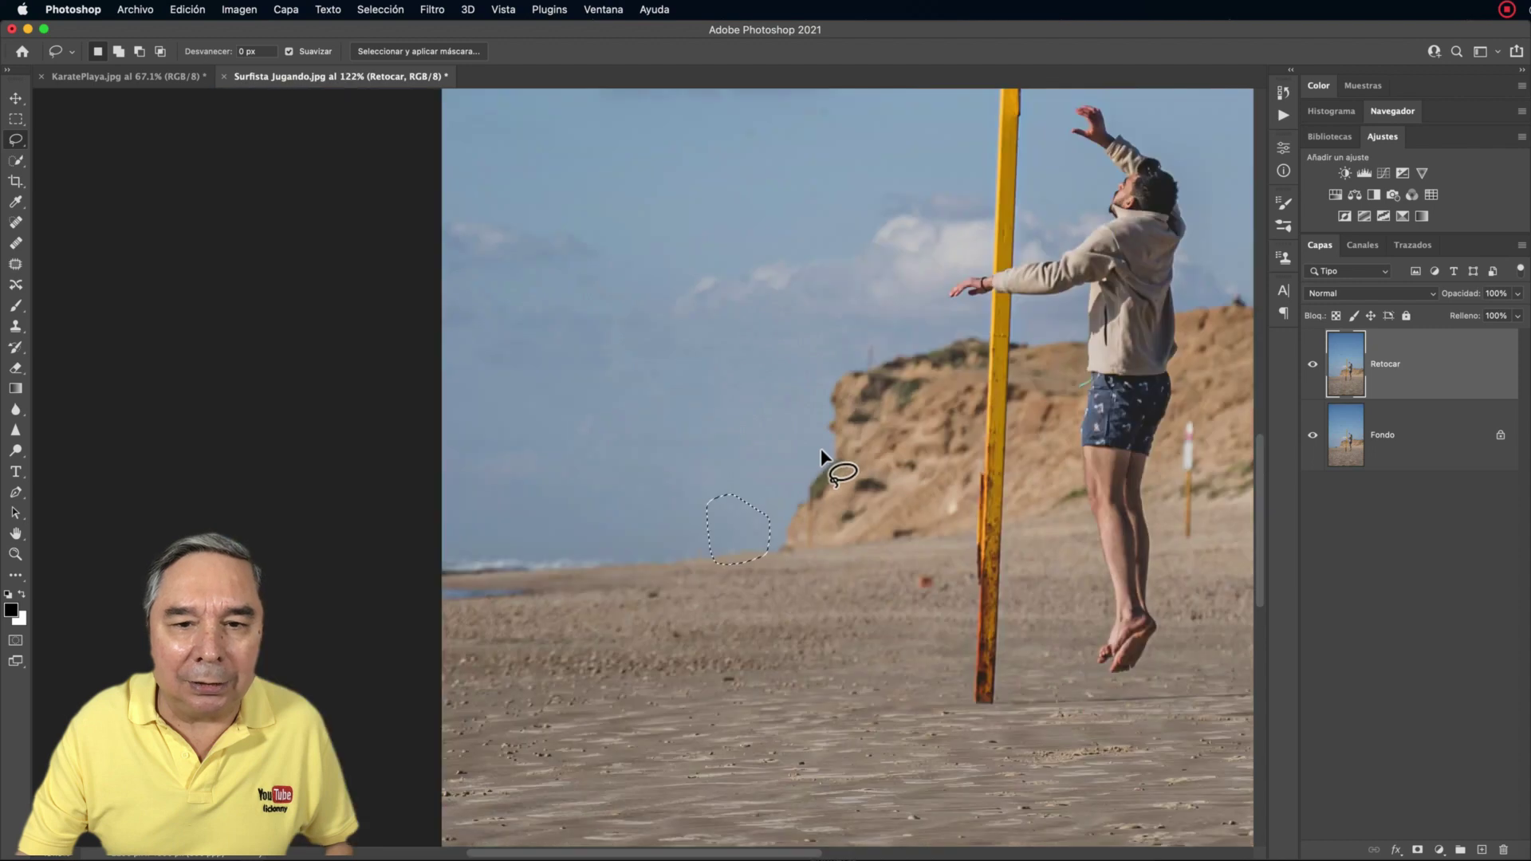
pyautogui.scroll(-2, 821, 454)
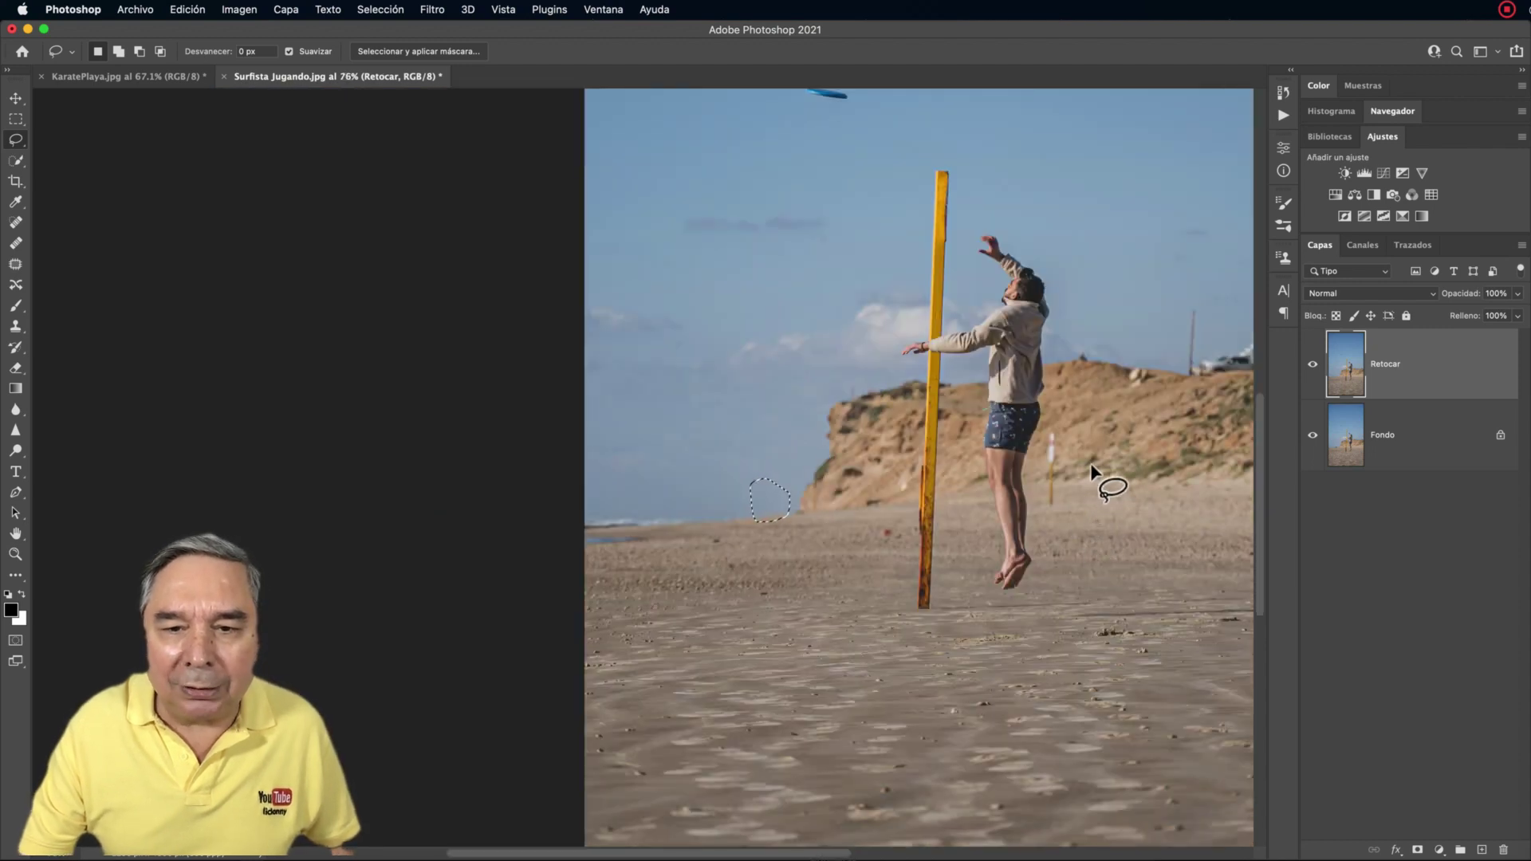
pyautogui.scroll(5, 1006, 534)
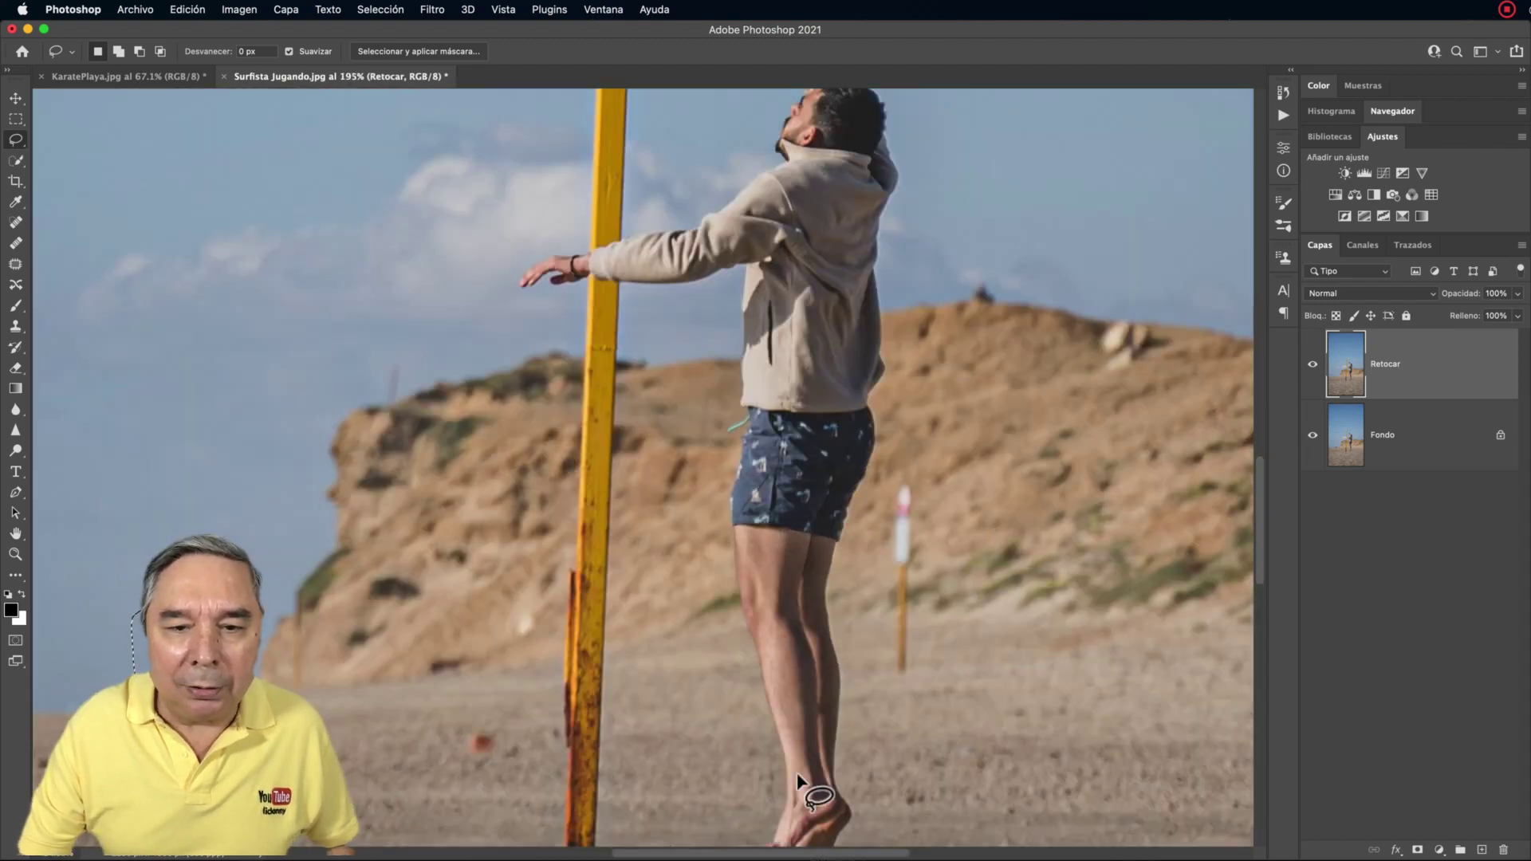
pyautogui.moveTo(898, 691); pyautogui.dragTo(881, 604)
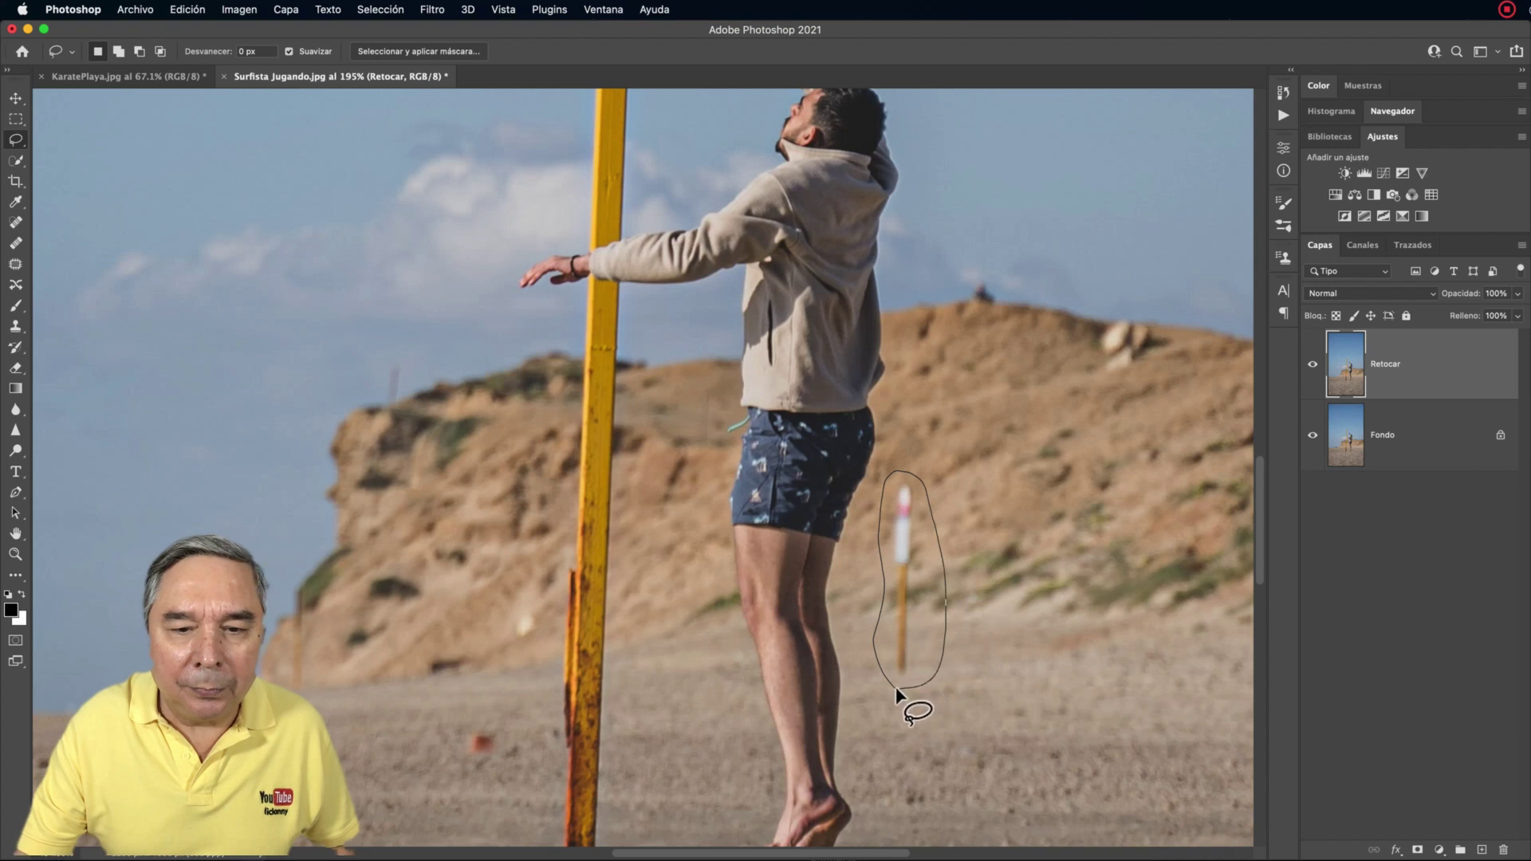
pyautogui.moveTo(897, 695); pyautogui.dragTo(898, 692)
pyautogui.click(188, 10)
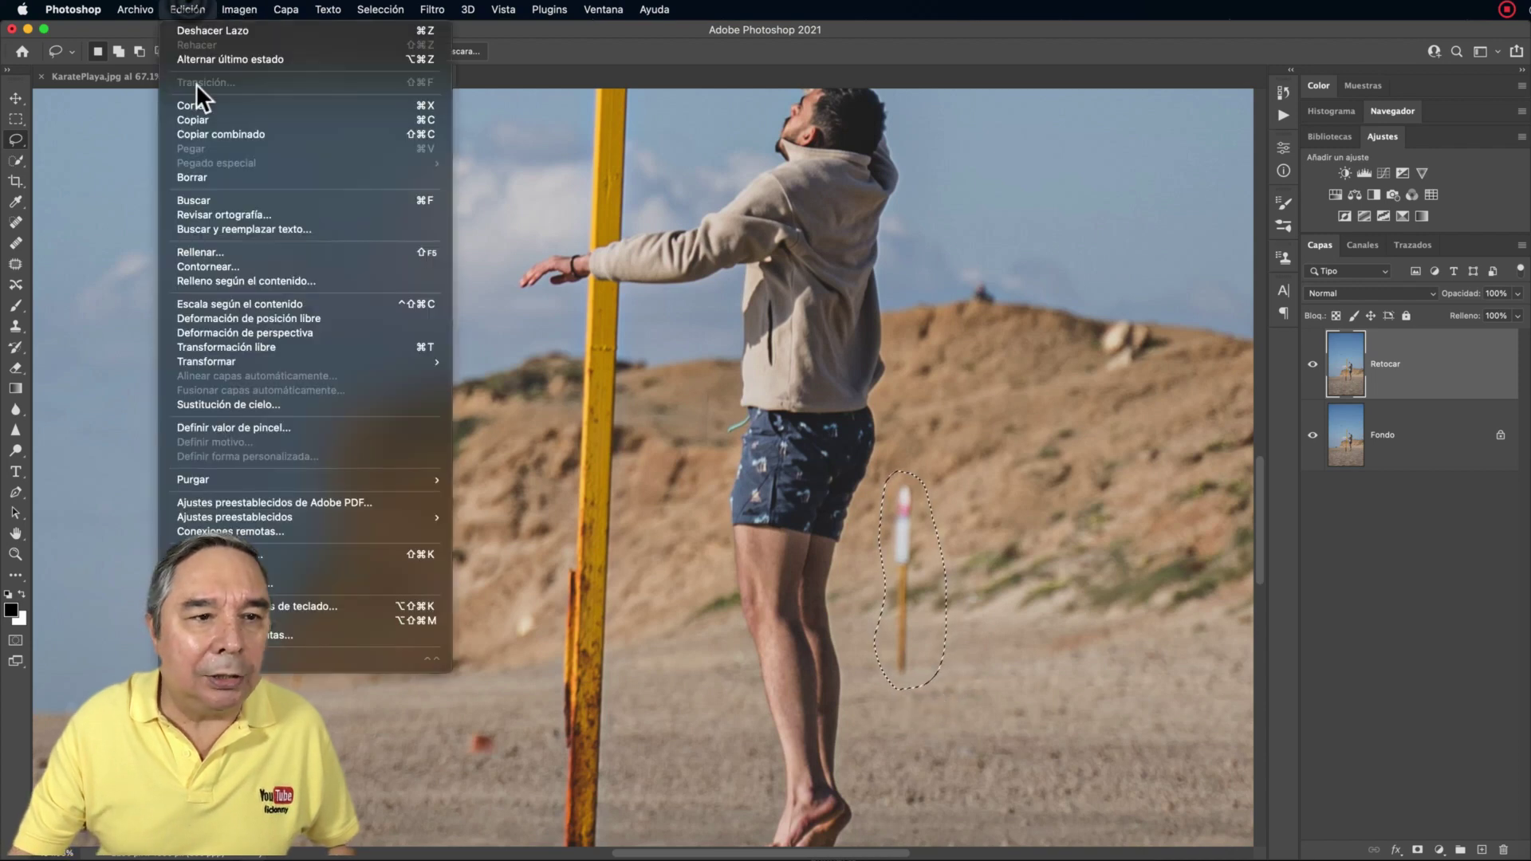
pyautogui.click(220, 249)
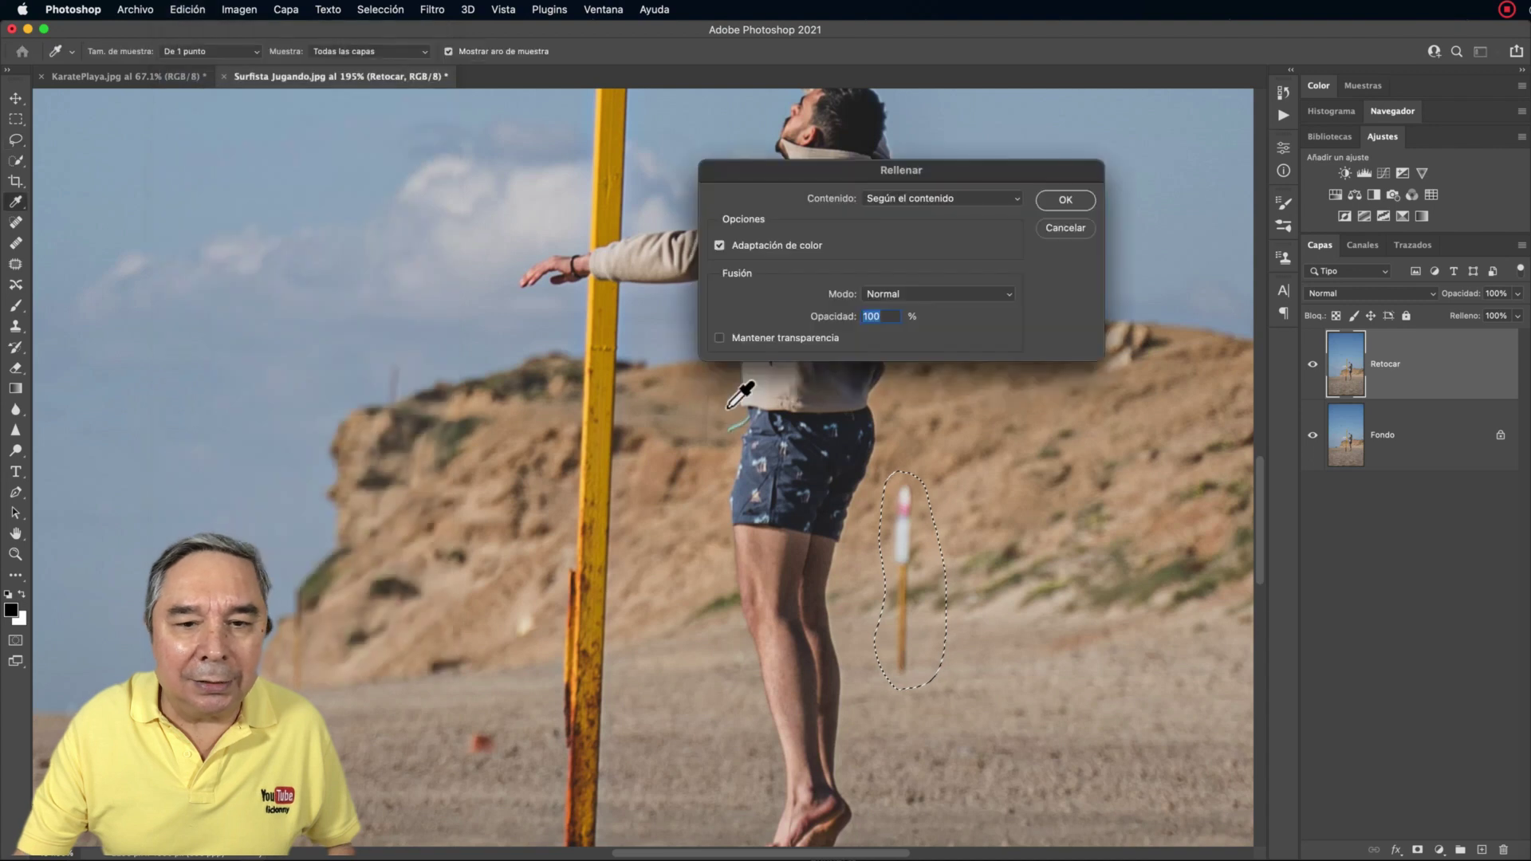
pyautogui.click(1071, 197)
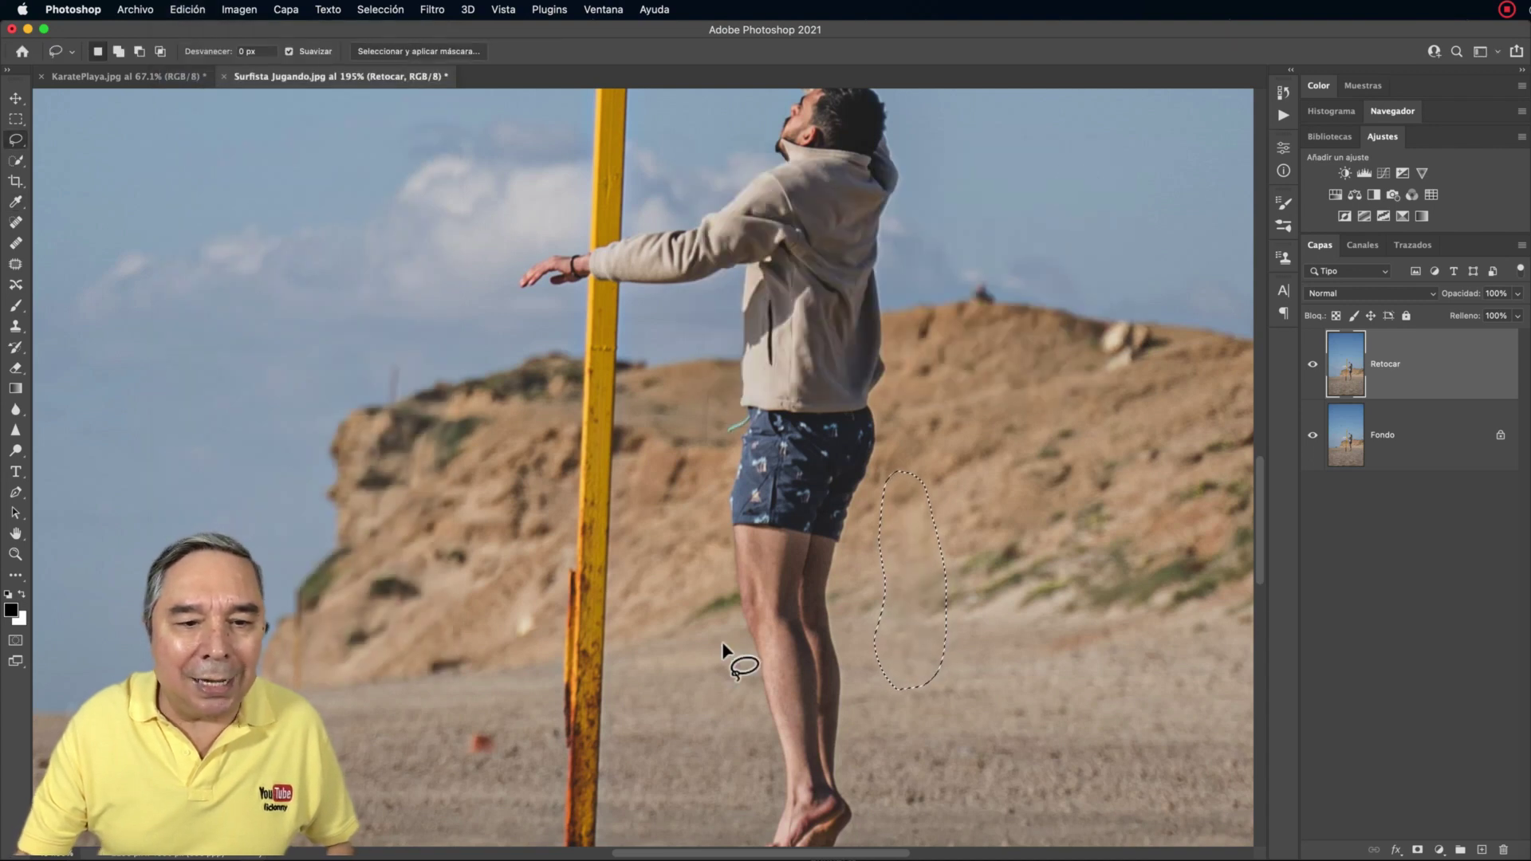
# Erase the small red spot on the sand with content-aware fill, then fit the photo on screen.
pyautogui.click(485, 711)
pyautogui.moveTo(489, 712)
pyautogui.mouseDown()
pyautogui.moveTo(510, 724)
pyautogui.moveTo(478, 713)
pyautogui.mouseUp()
pyautogui.click(177, 10)
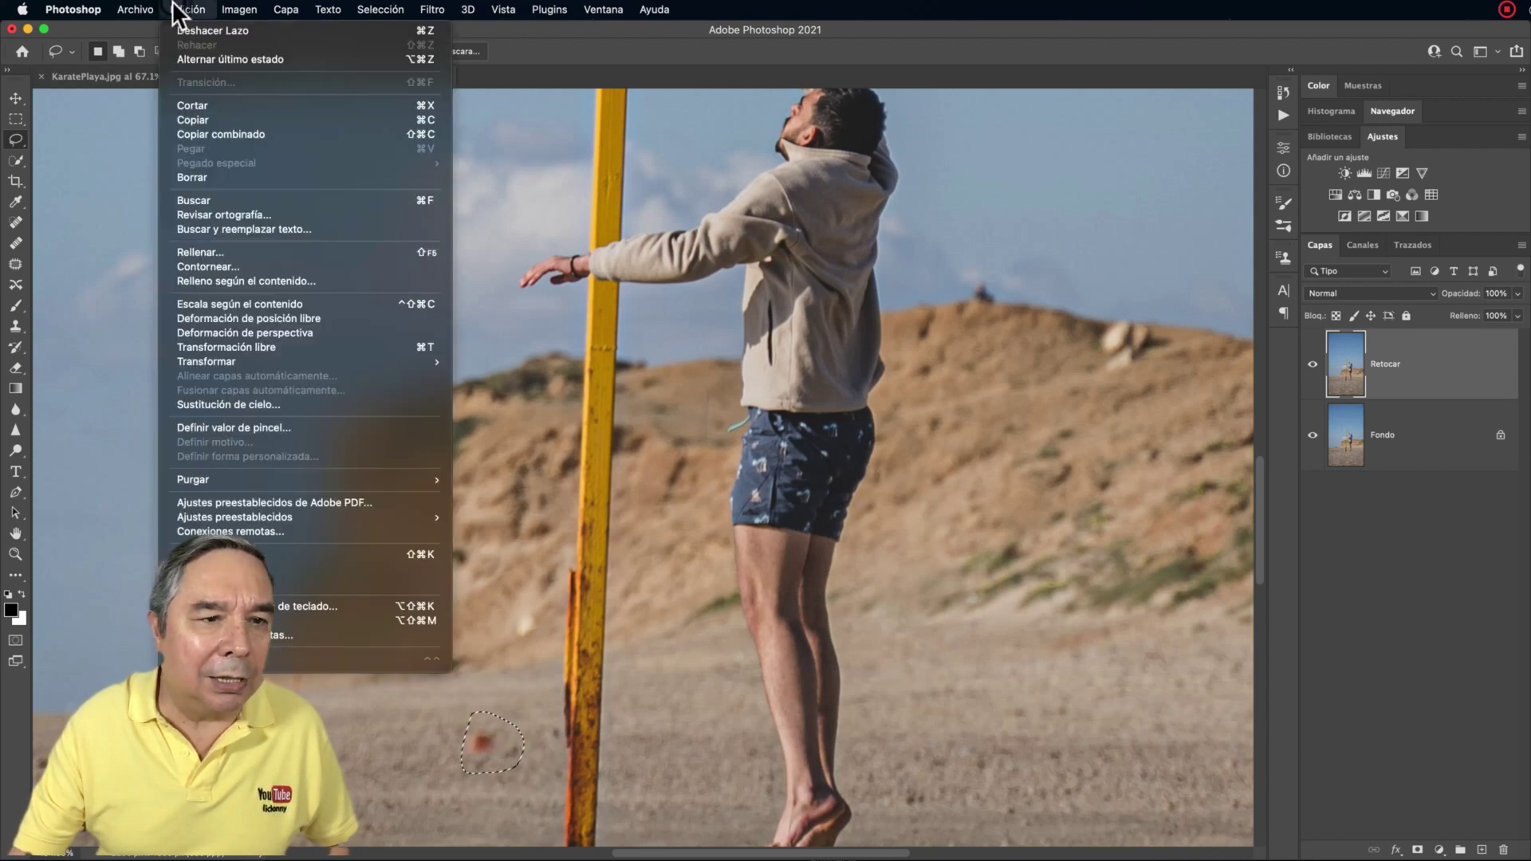
pyautogui.click(236, 252)
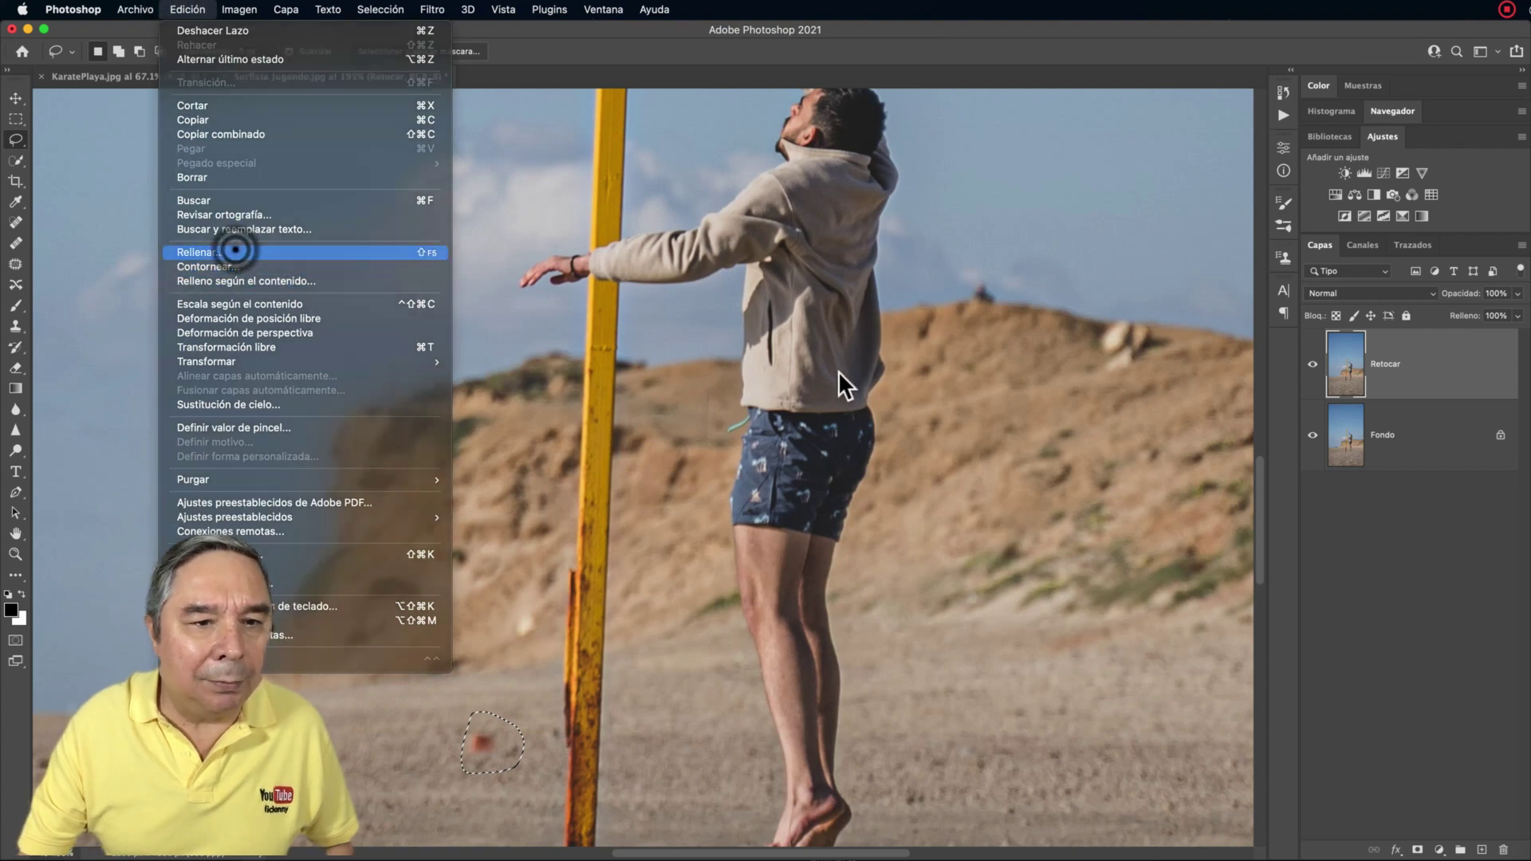
pyautogui.click(1061, 200)
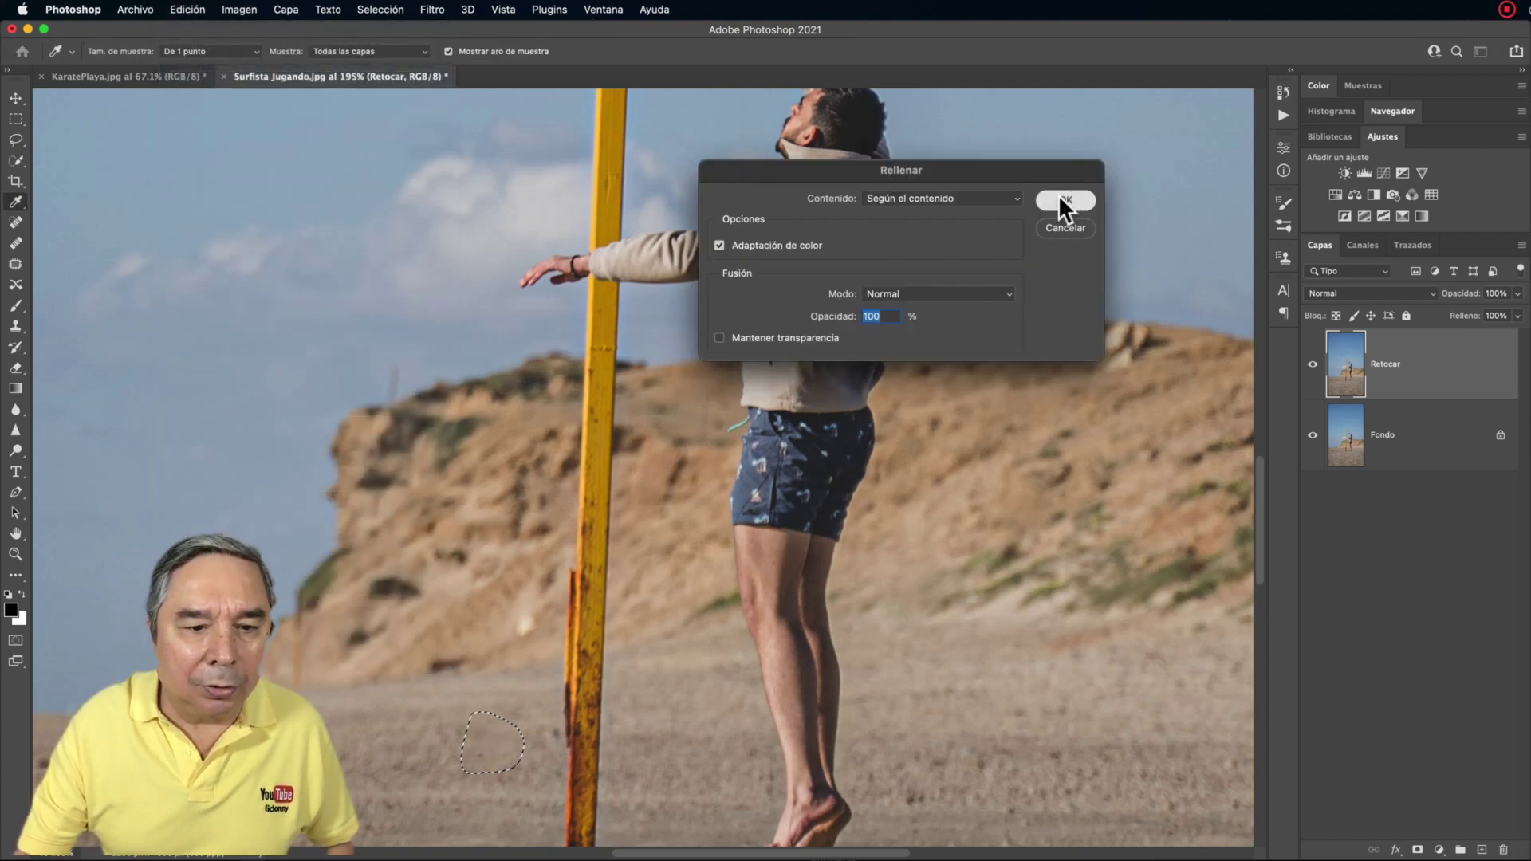
pyautogui.press('super+0')
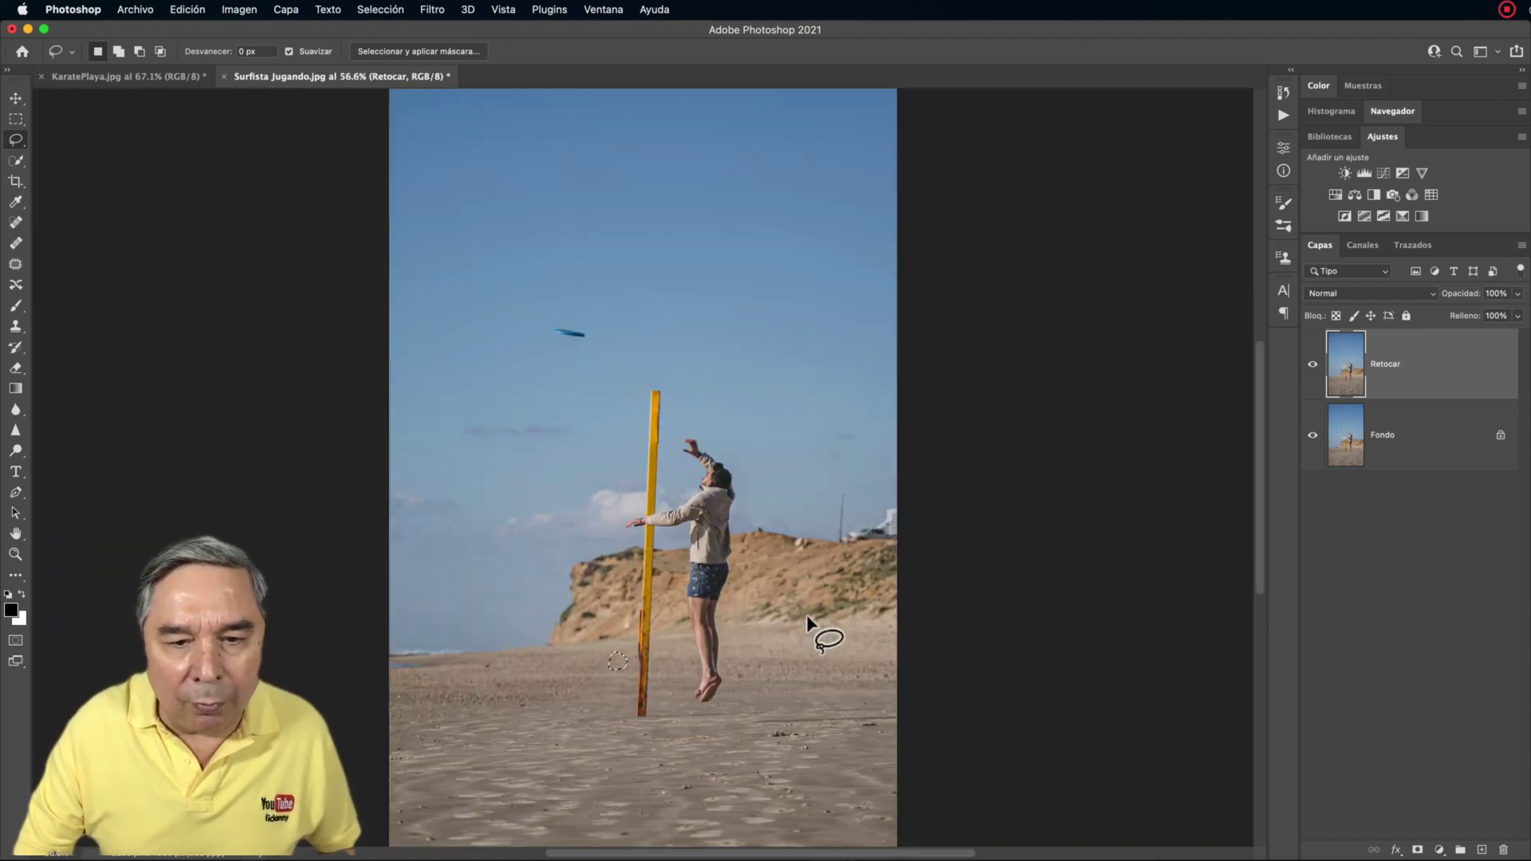
# Lasso the distant car, buildings and thin post on the right horizon and content-aware fill them.
pyautogui.scroll(2, 813, 598)
pyautogui.scroll(2, 810, 574)
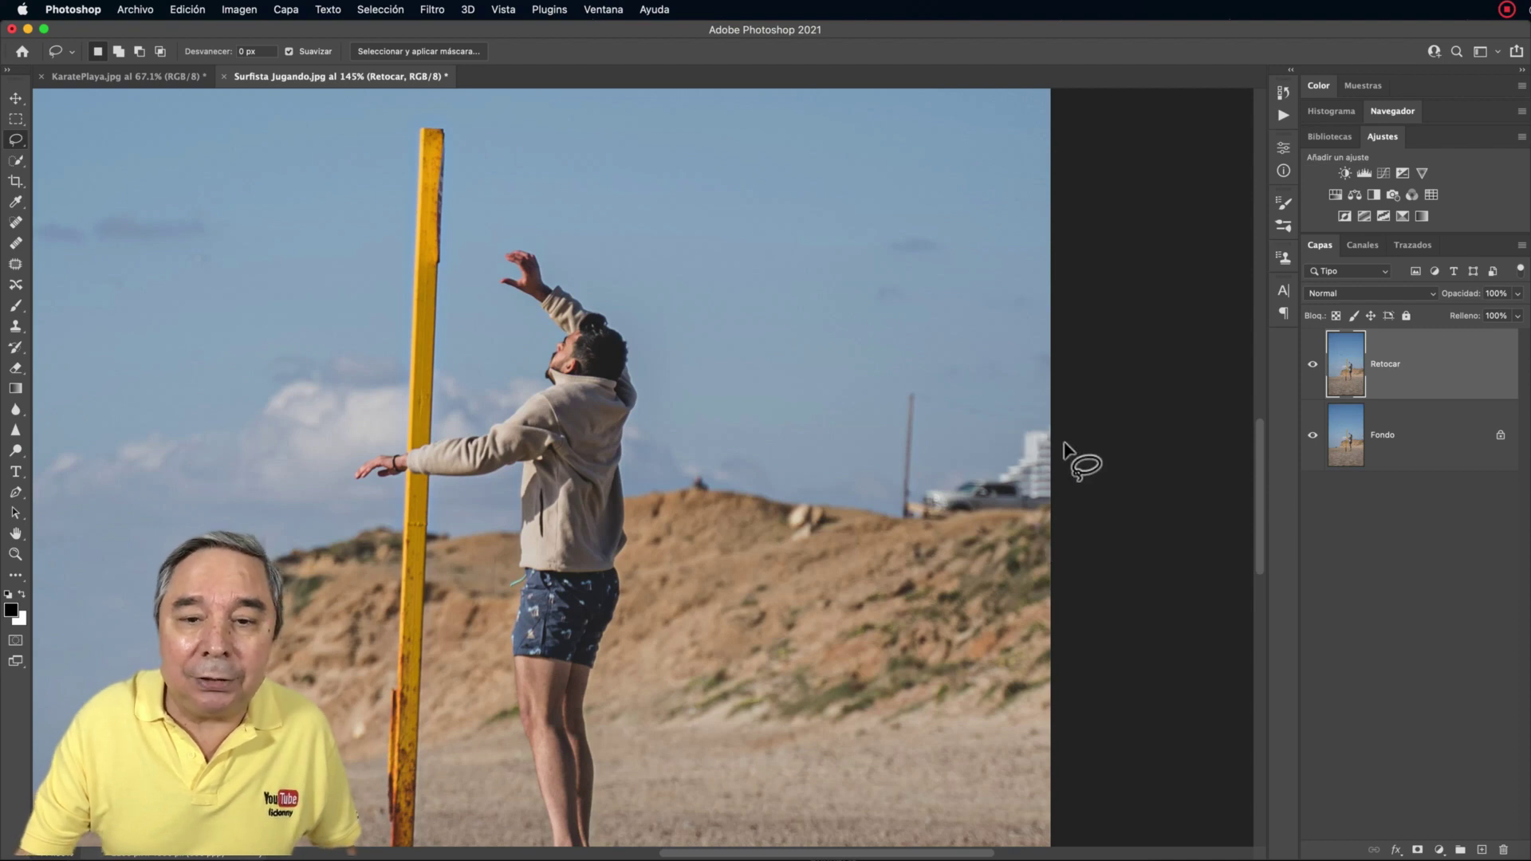
pyautogui.moveTo(1051, 399); pyautogui.dragTo(1022, 412)
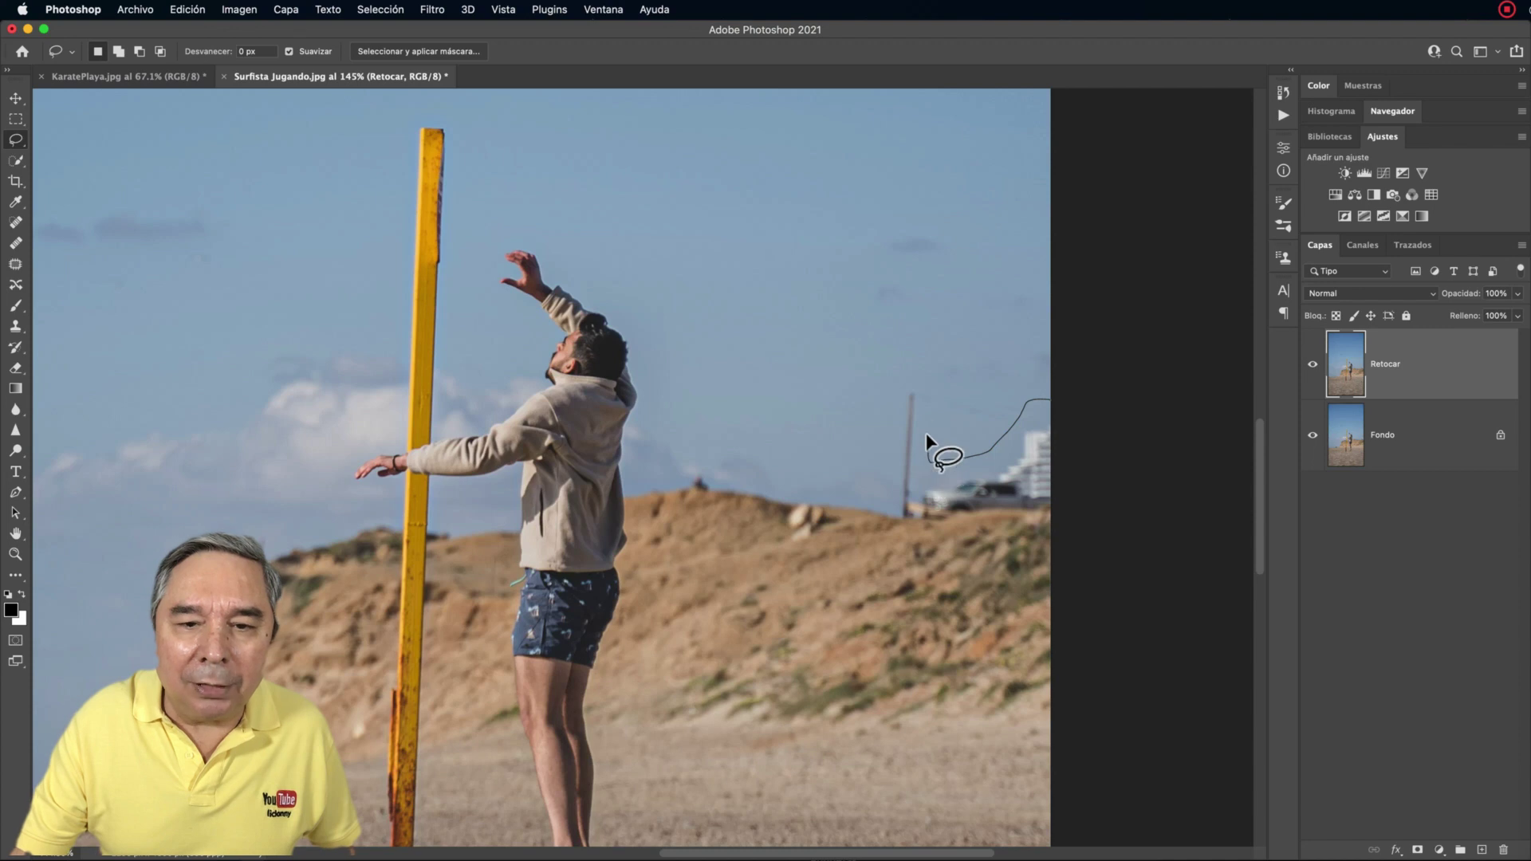
pyautogui.moveTo(887, 421); pyautogui.dragTo(883, 496)
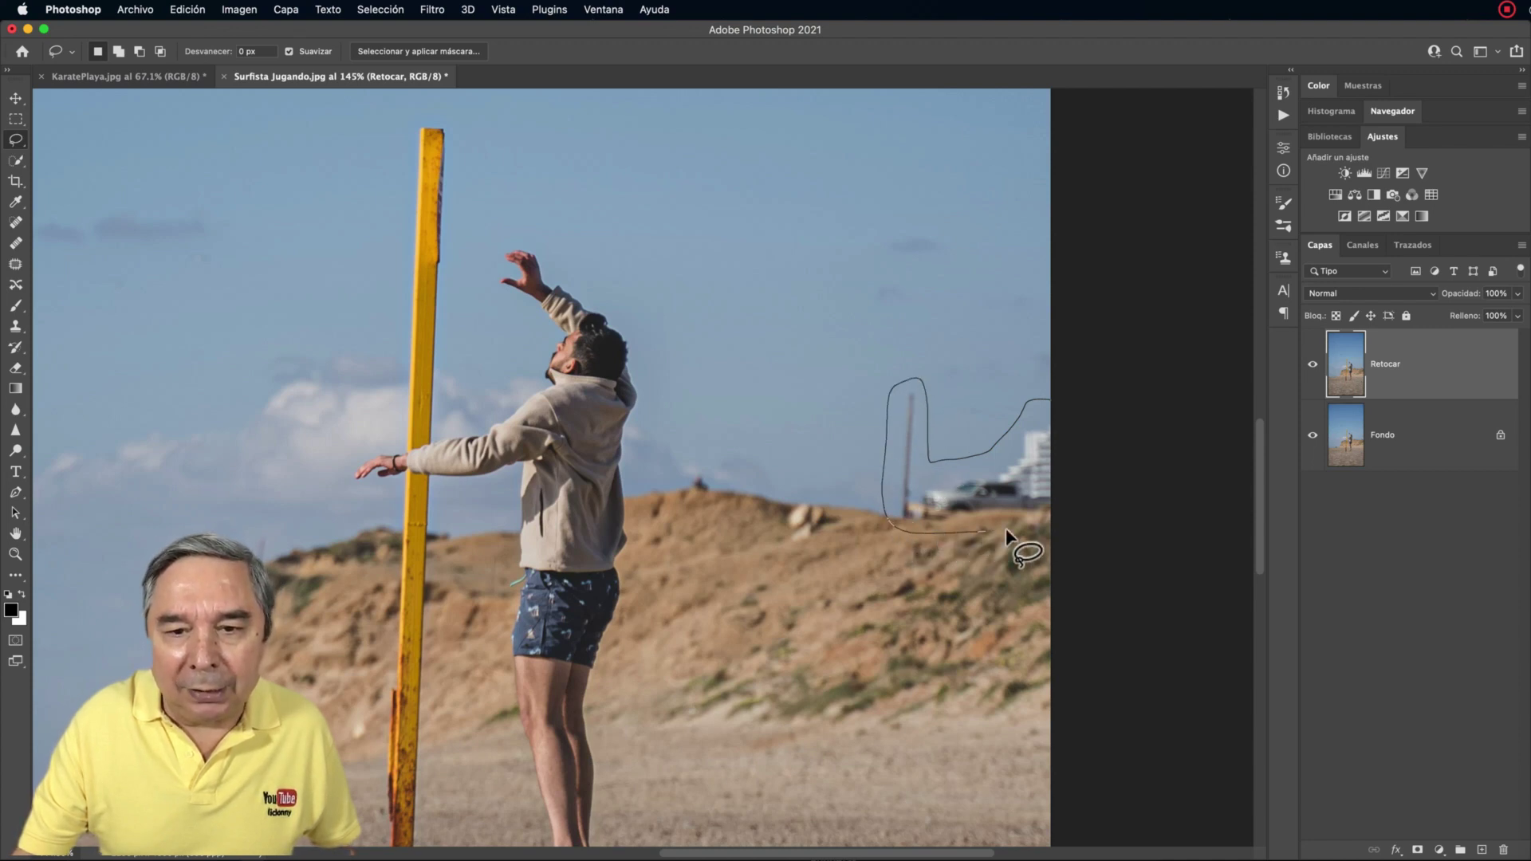
pyautogui.moveTo(1007, 533)
pyautogui.mouseDown()
pyautogui.moveTo(1069, 540)
pyautogui.moveTo(1072, 406)
pyautogui.mouseUp()
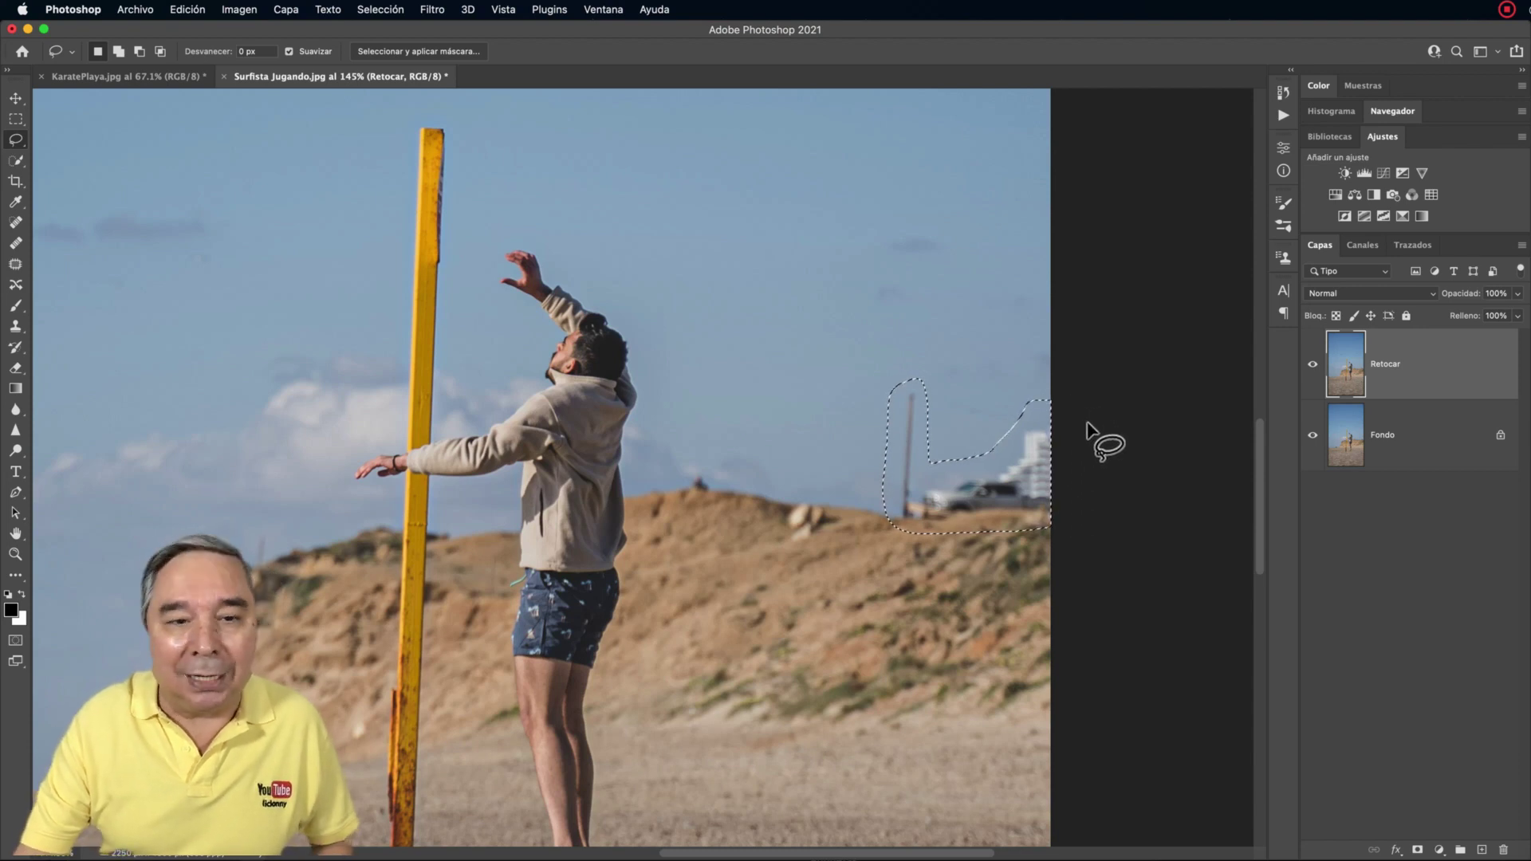
pyautogui.click(191, 10)
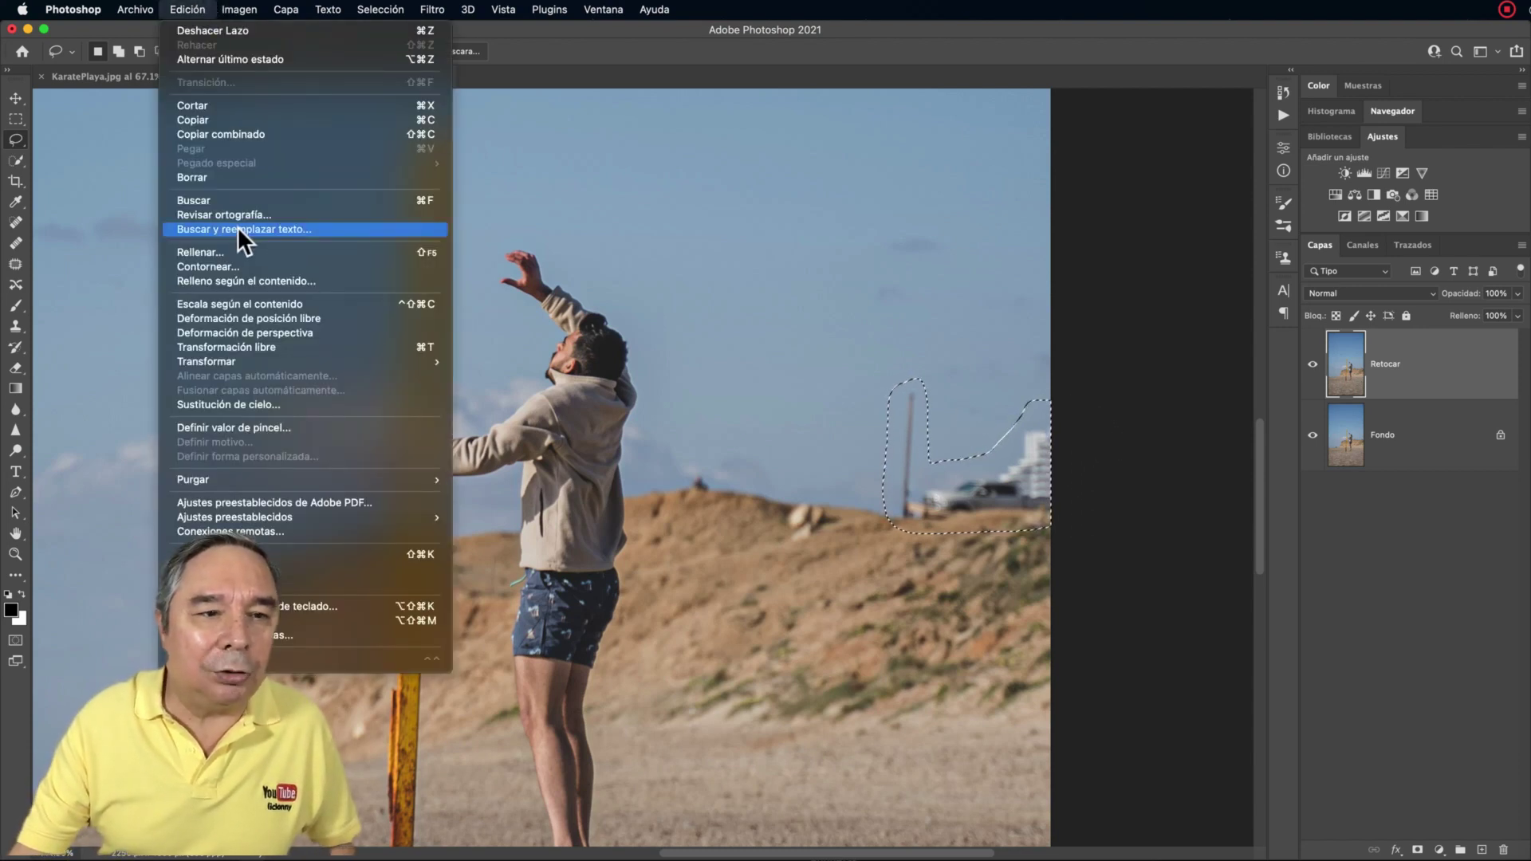
pyautogui.click(242, 250)
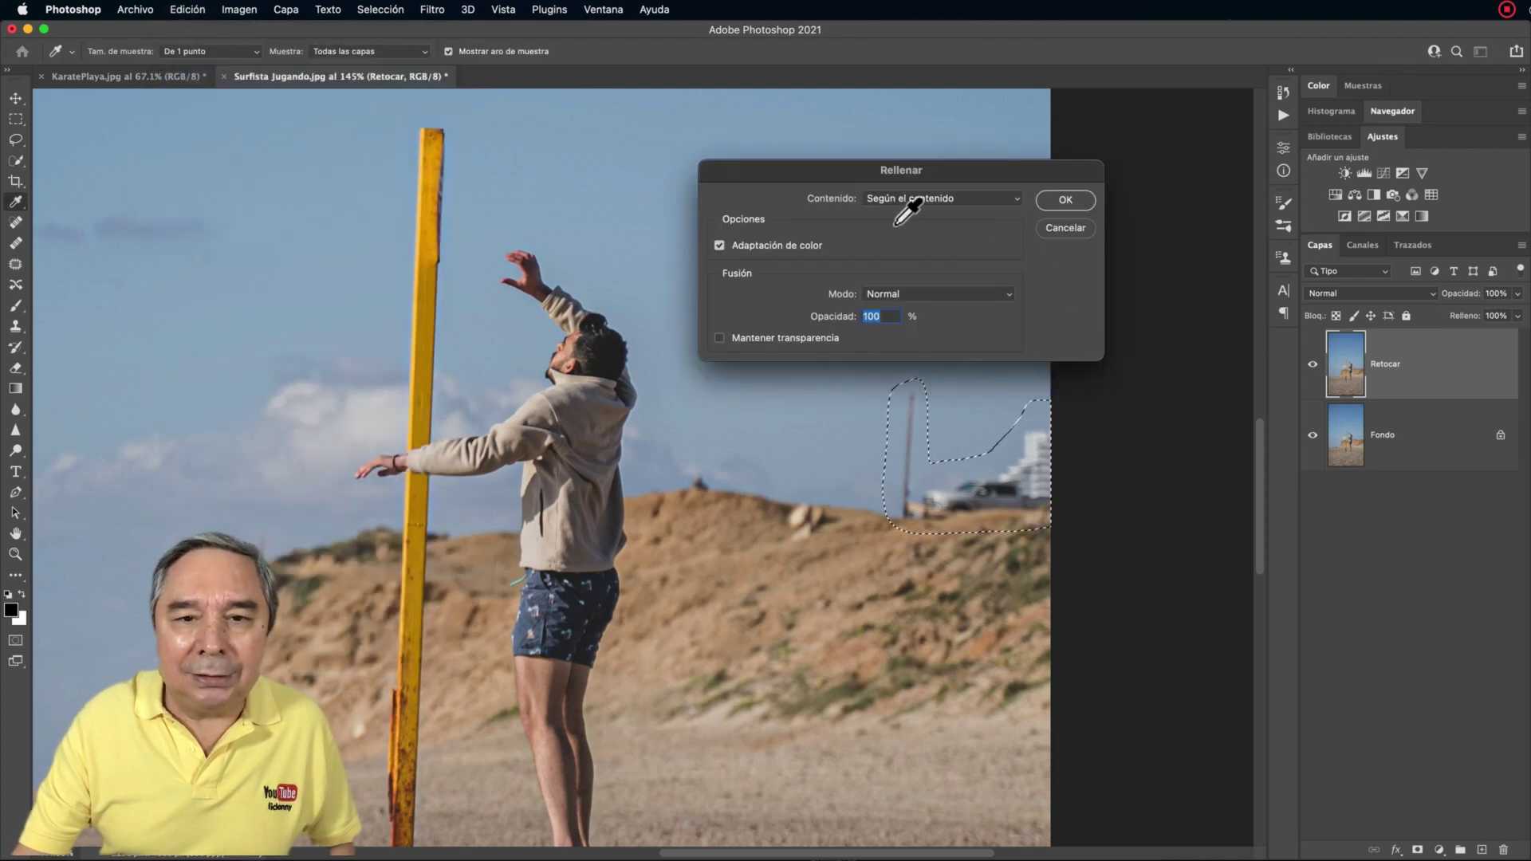
pyautogui.click(1081, 199)
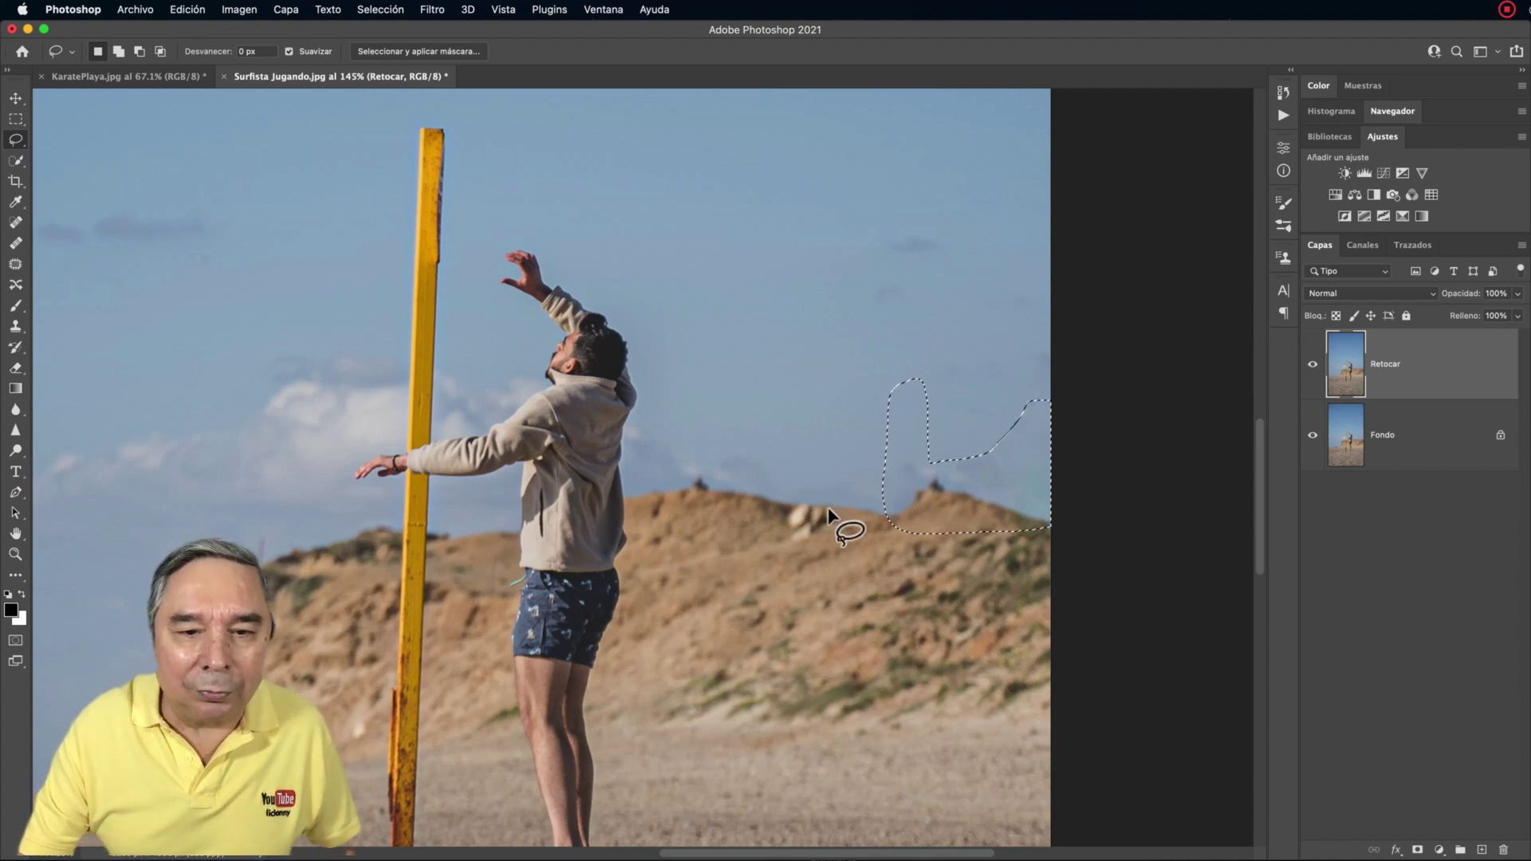
# Lasso the pale rock on the dune, fill it with Content-Aware, and fit the photo on screen.
pyautogui.moveTo(832, 508); pyautogui.dragTo(801, 546)
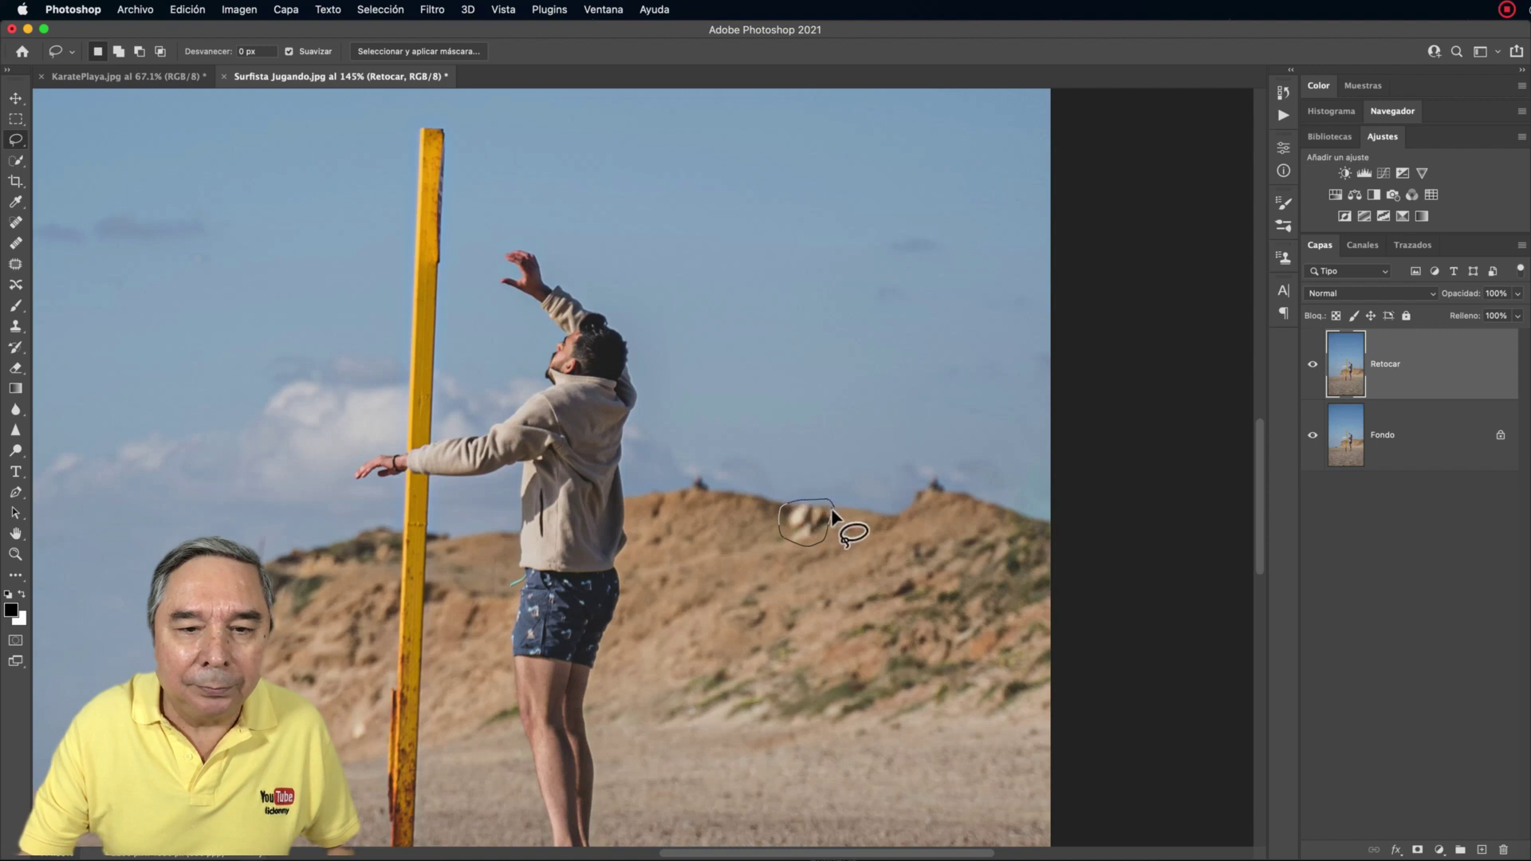
pyautogui.moveTo(830, 517); pyautogui.dragTo(832, 507)
pyautogui.click(187, 8)
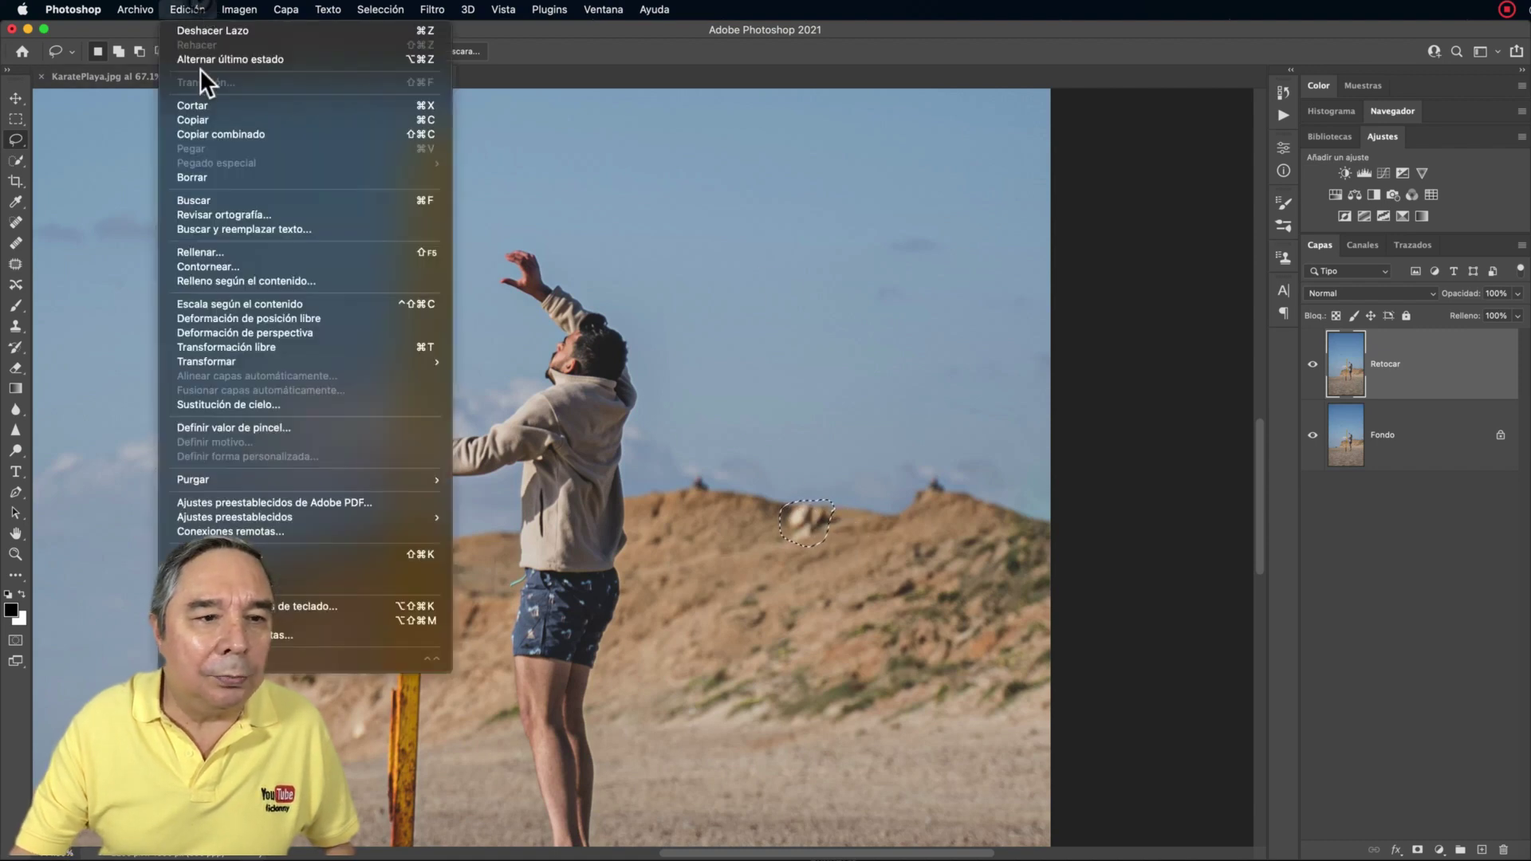
pyautogui.click(232, 252)
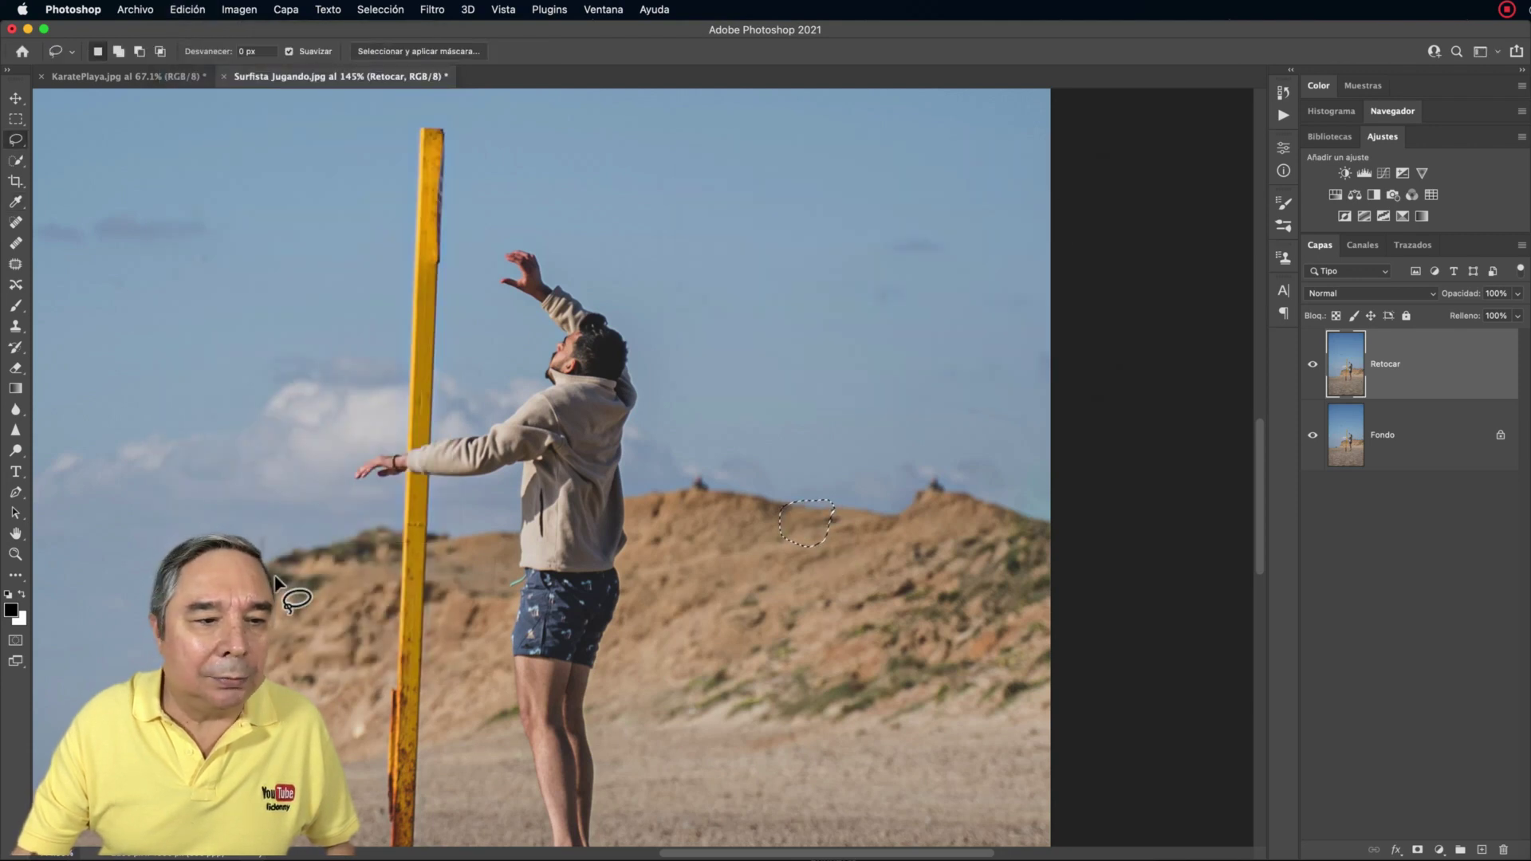
pyautogui.doubleClick(23, 531)
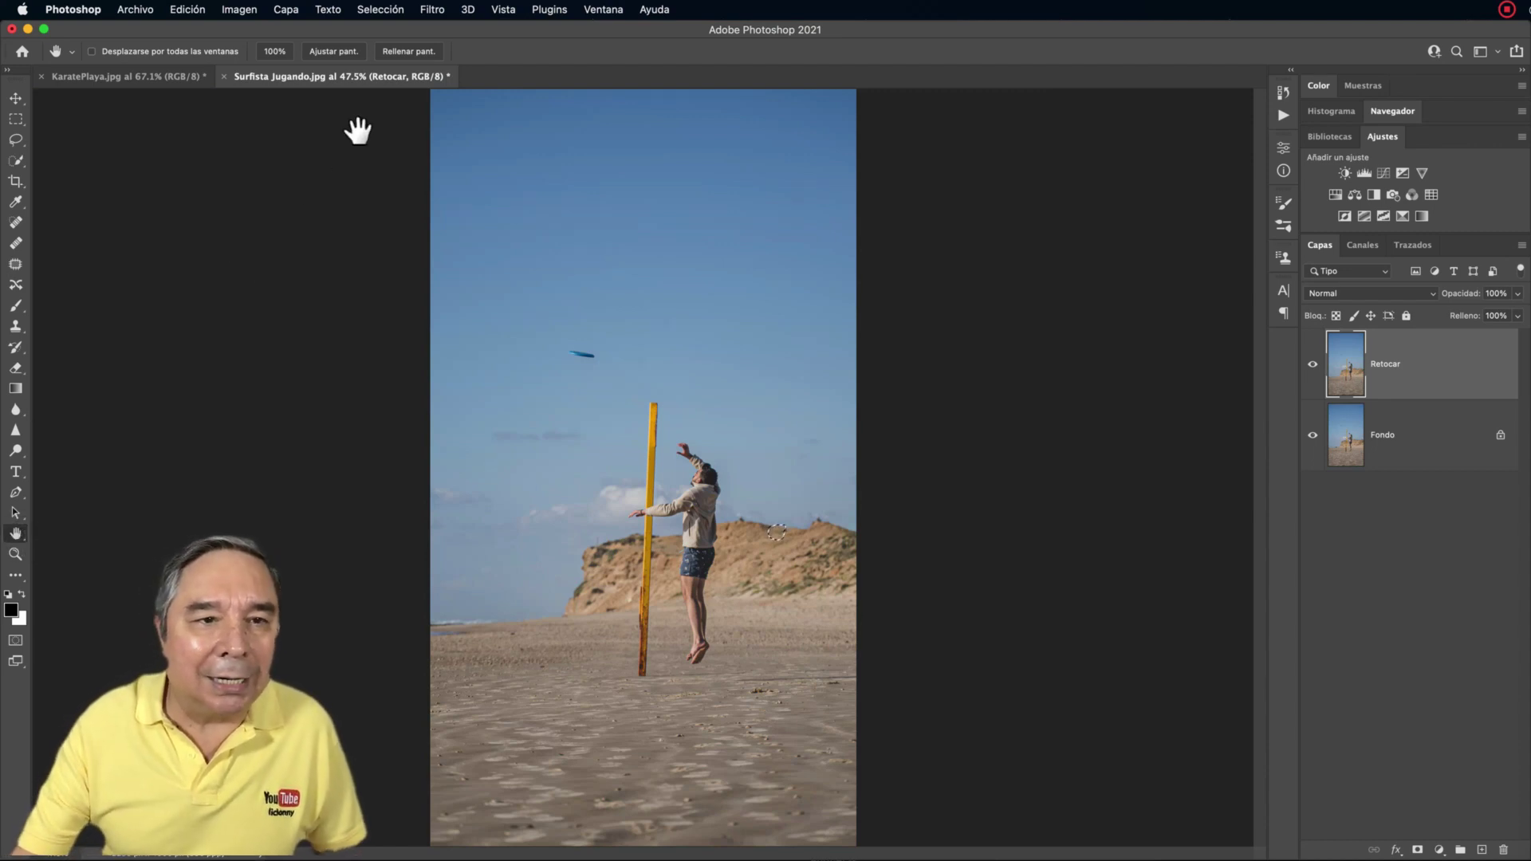
# Deselect, then toggle the Retocar layer to compare before and after, leaving it visible.
pyautogui.click(381, 9)
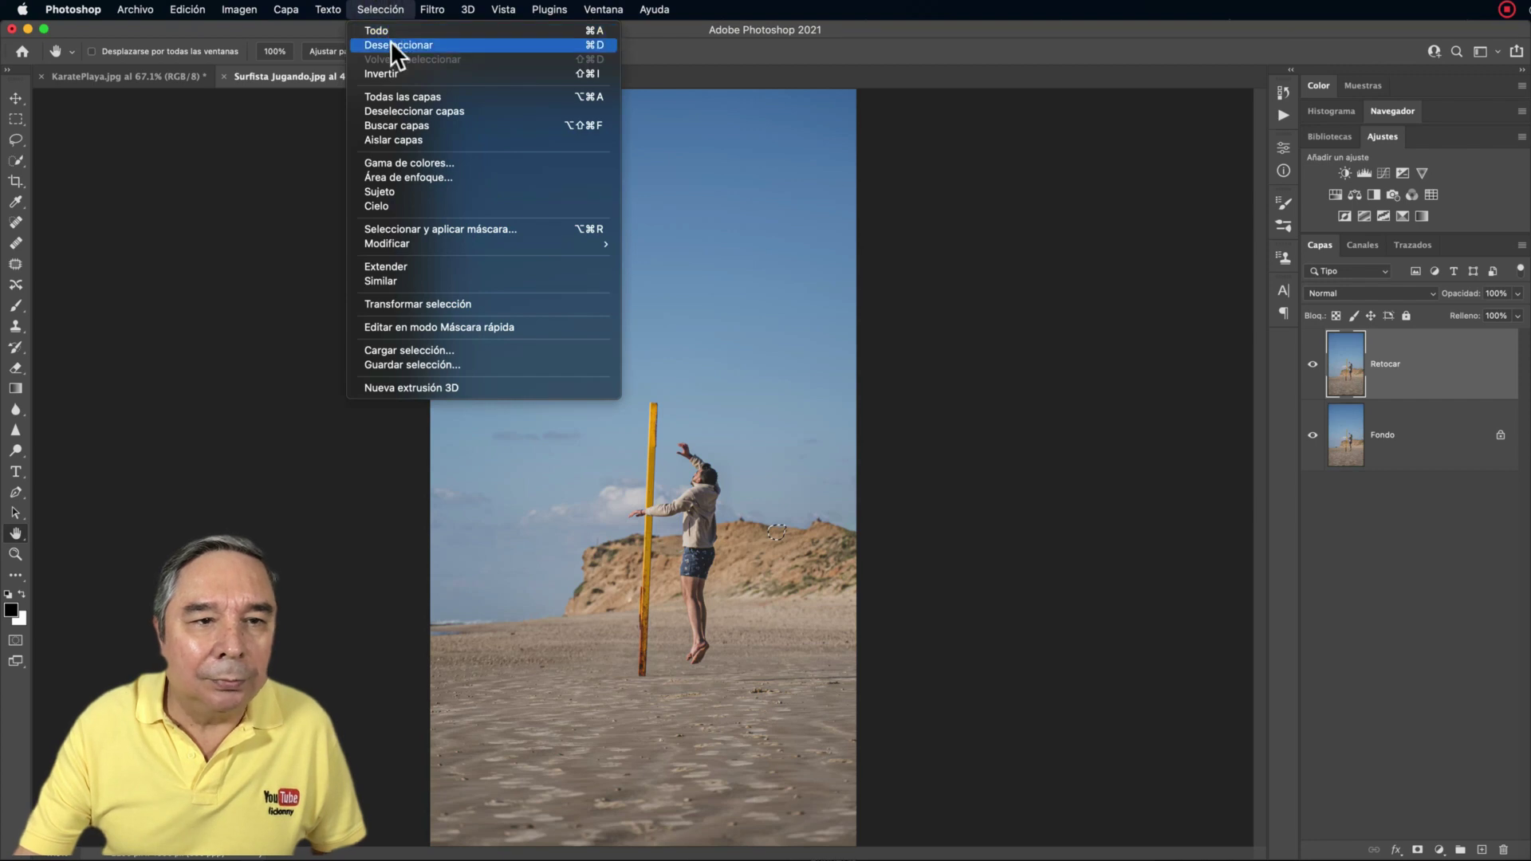
pyautogui.click(390, 45)
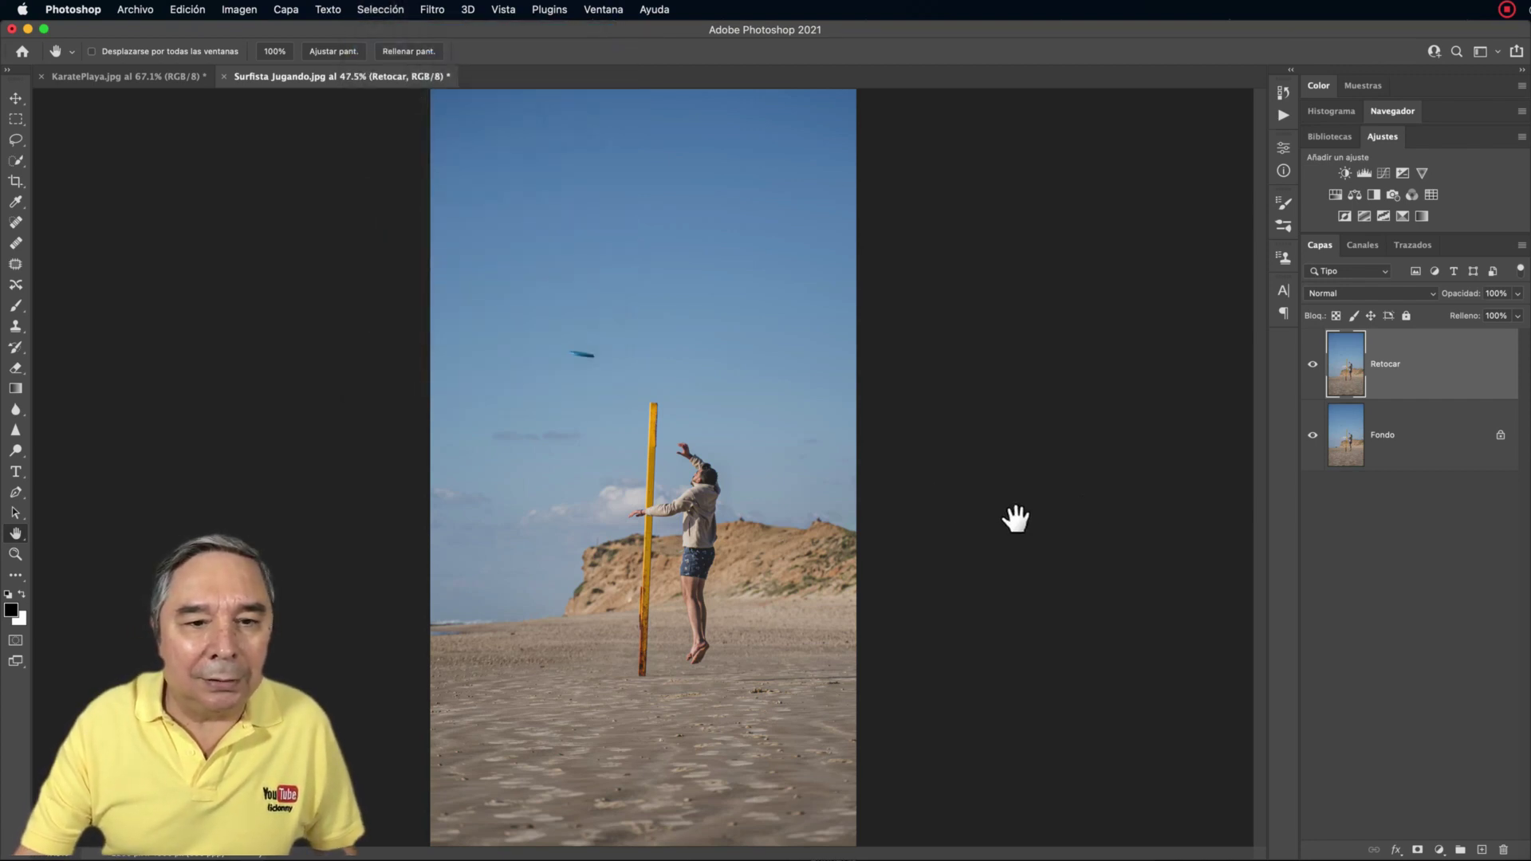
pyautogui.click(1312, 367)
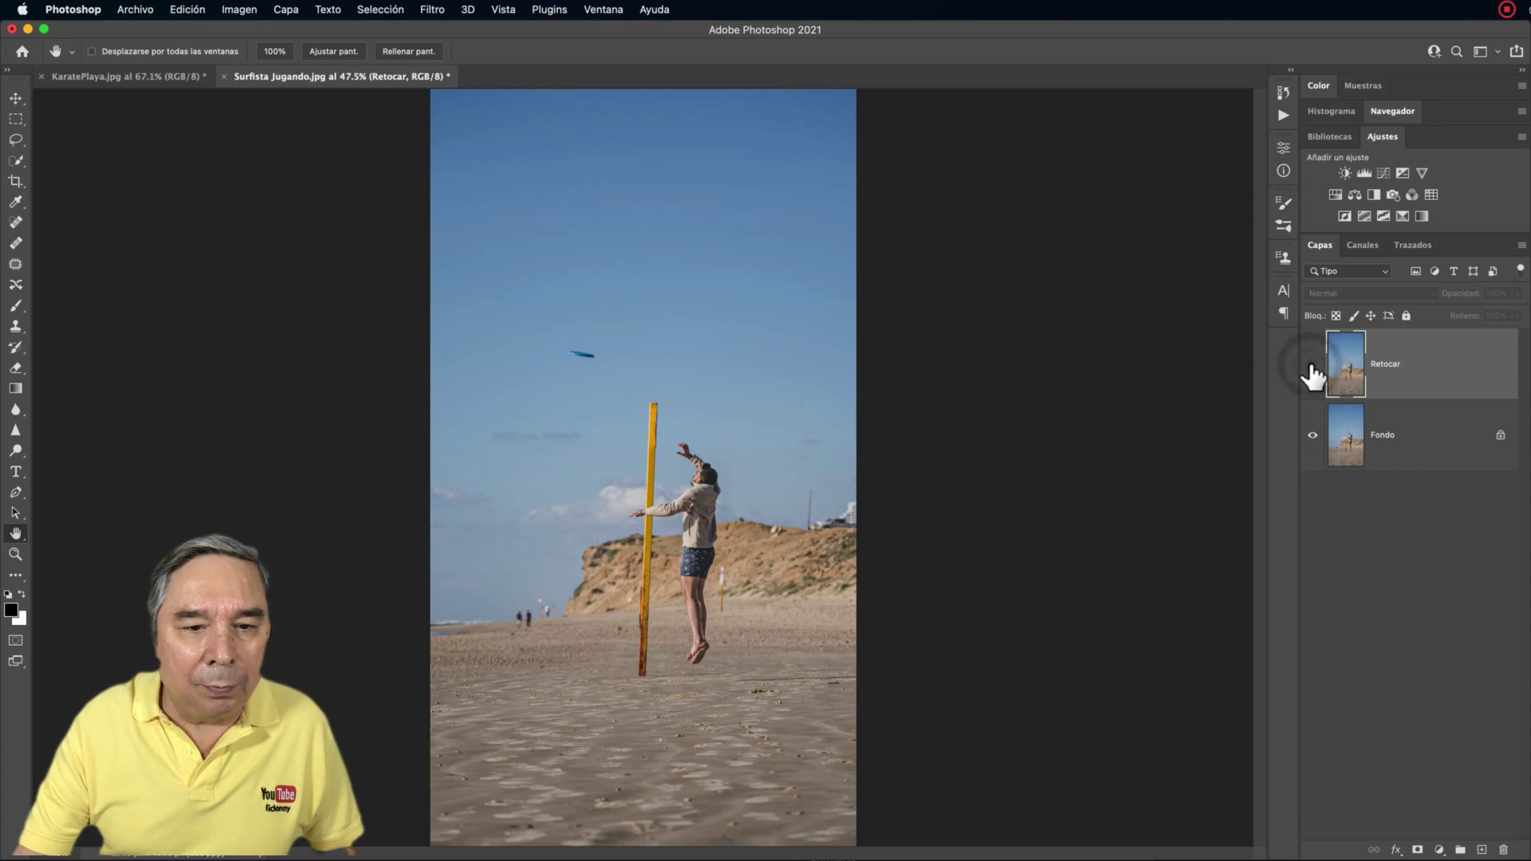
pyautogui.click(1312, 367)
pyautogui.click(1312, 367)
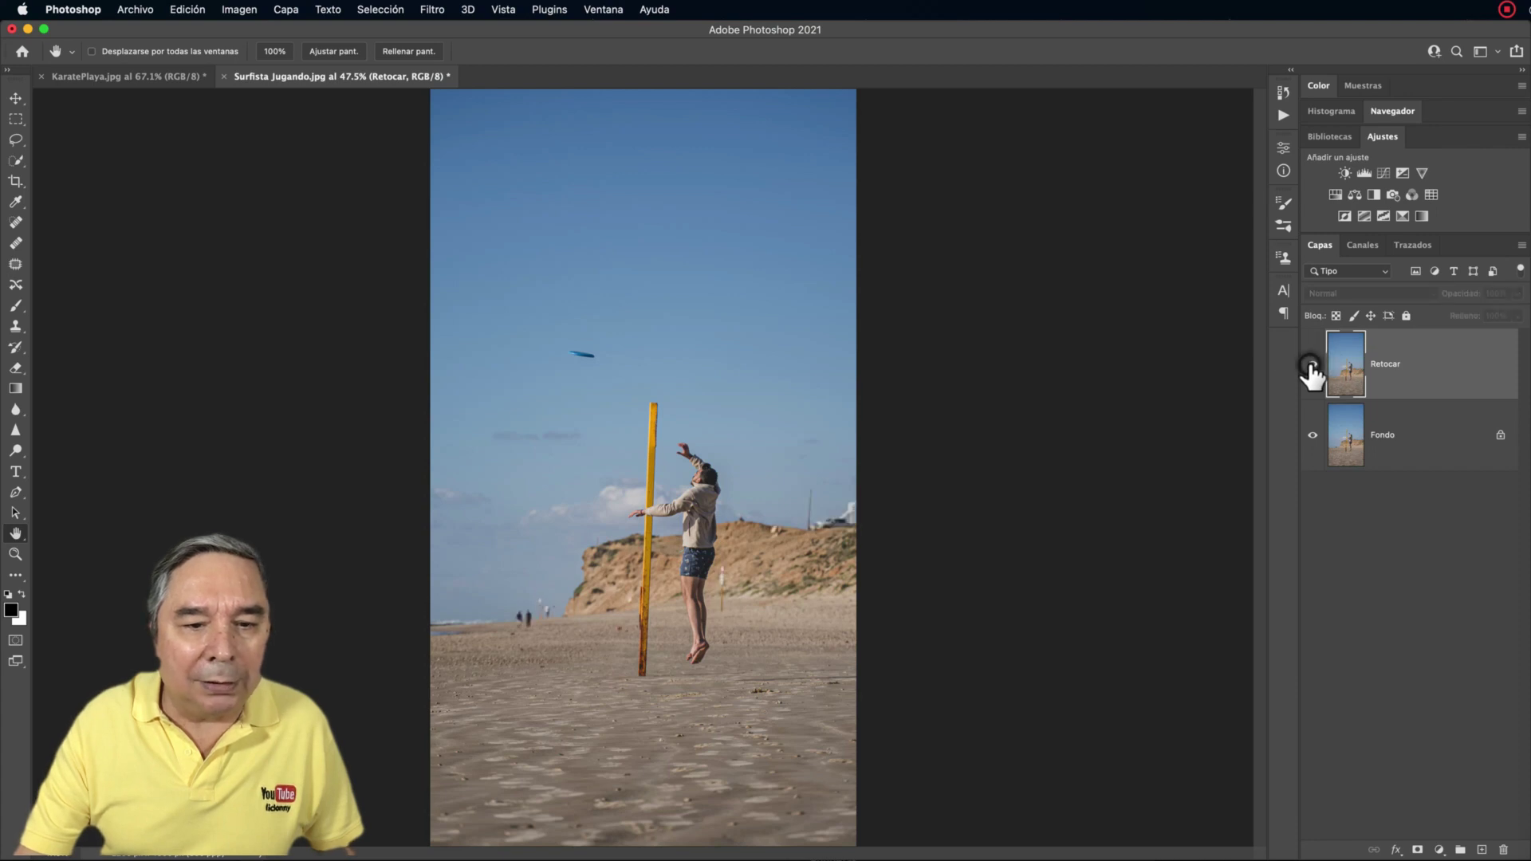
pyautogui.click(1313, 367)
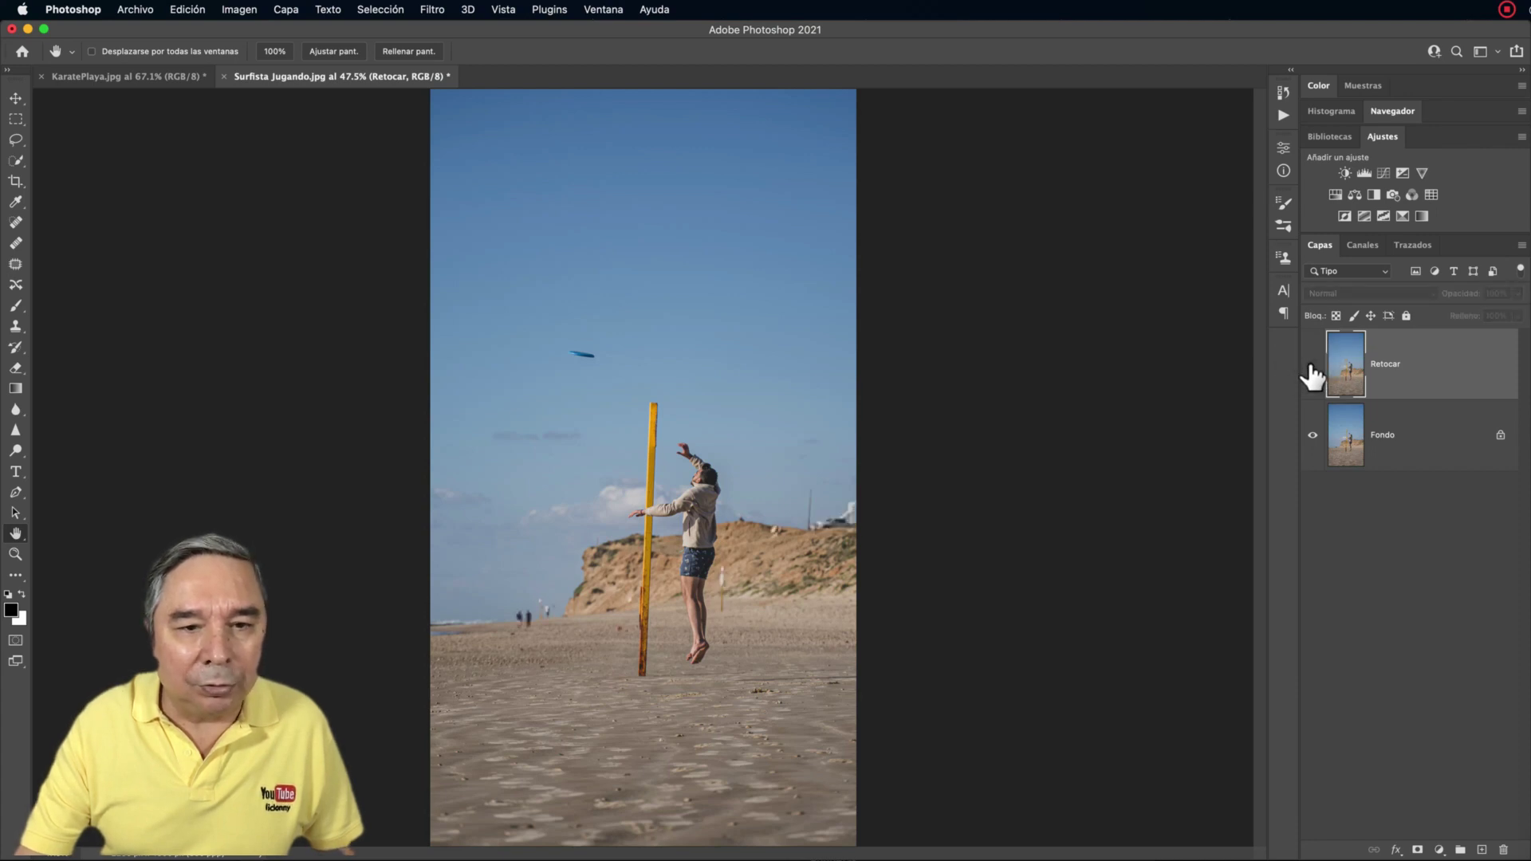
pyautogui.click(1312, 367)
pyautogui.click(1312, 367)
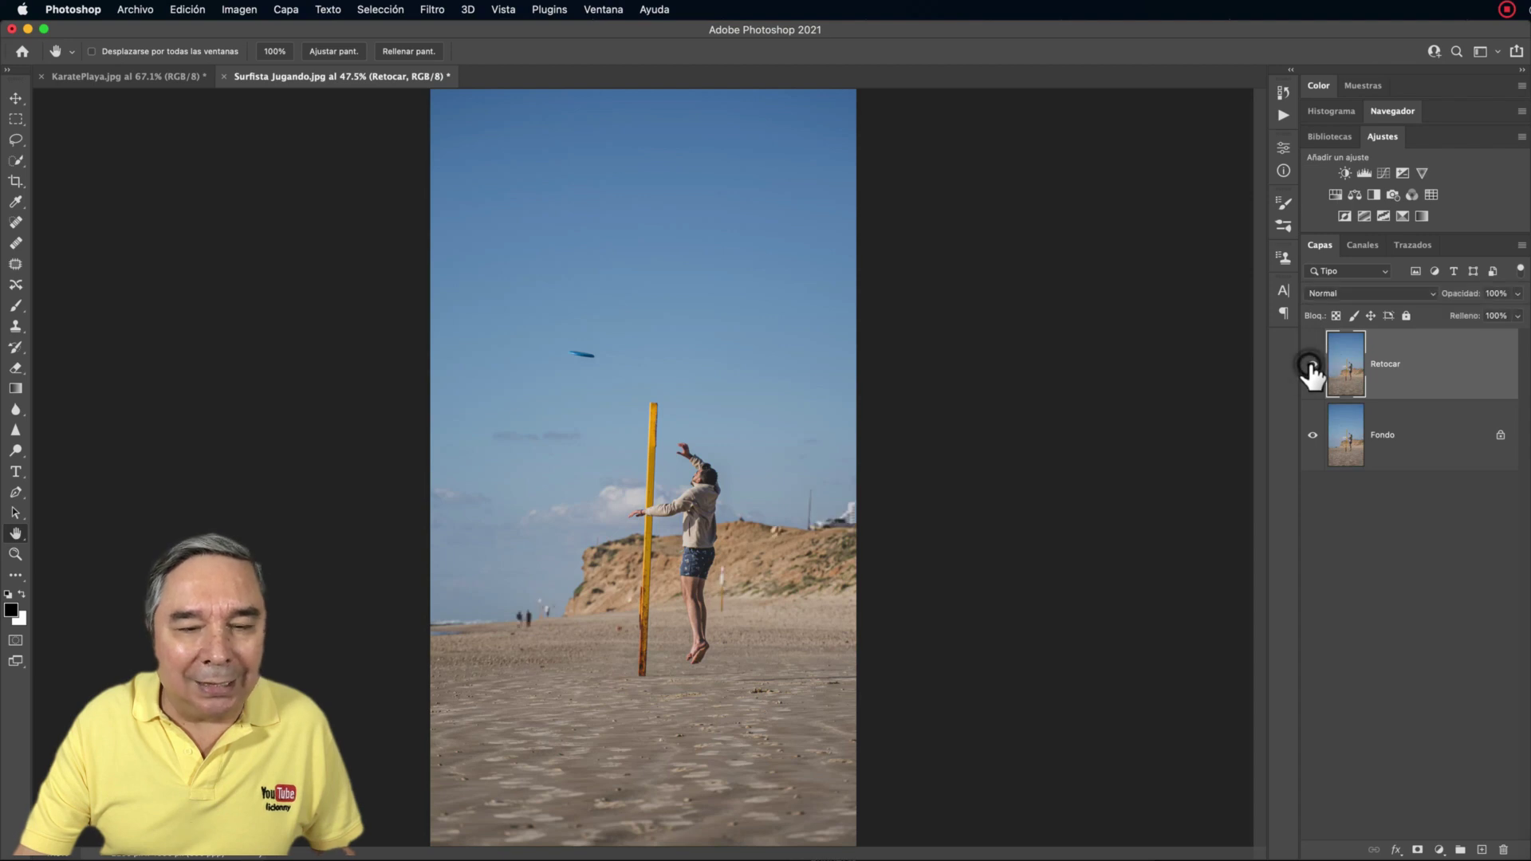
pyautogui.click(1312, 367)
pyautogui.click(1324, 667)
pyautogui.press('v')
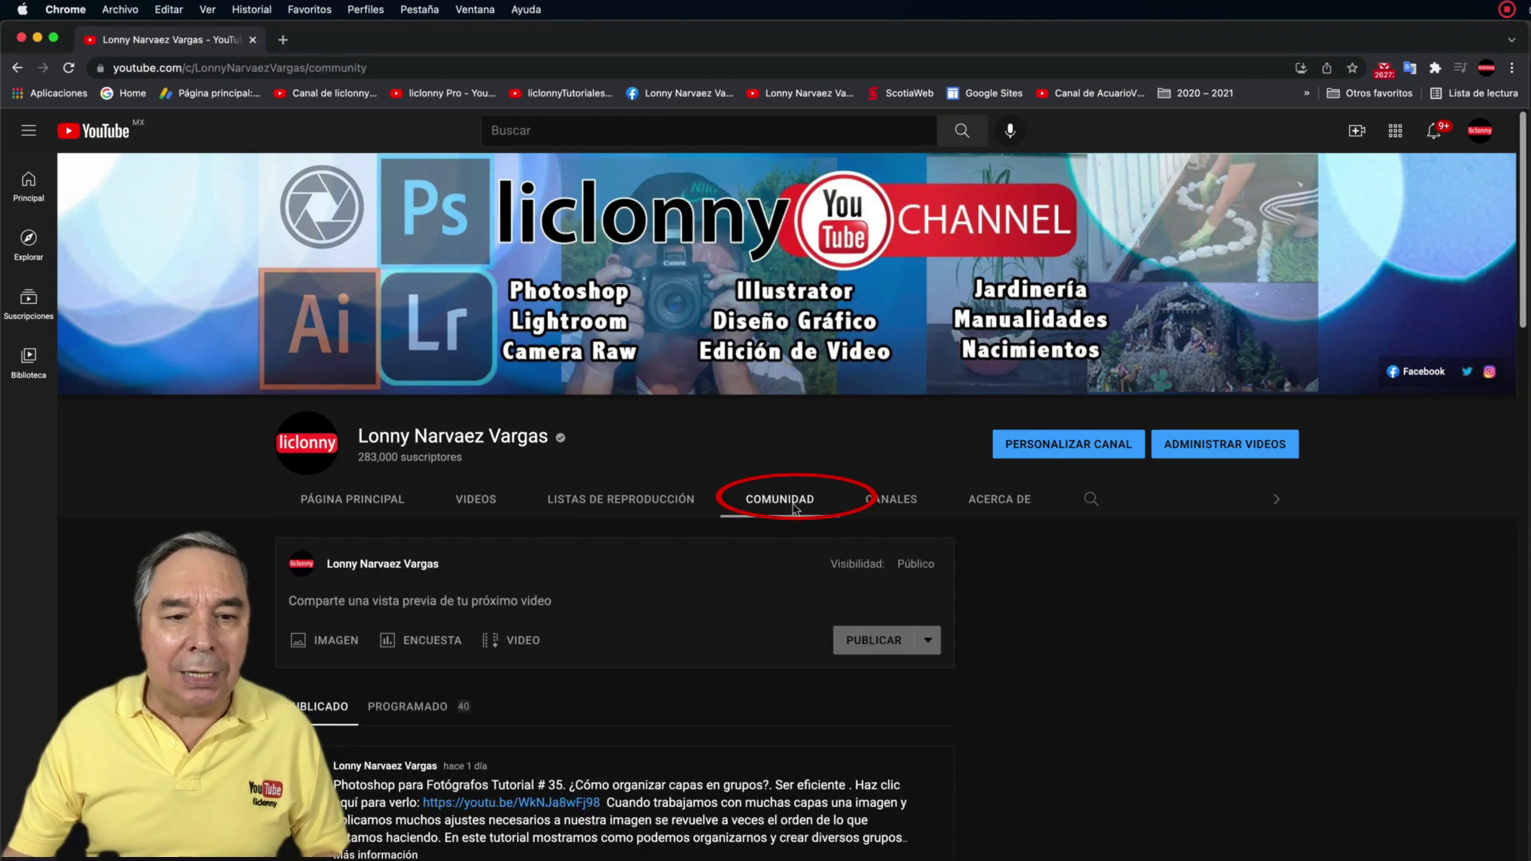
pyautogui.click(437, 707)
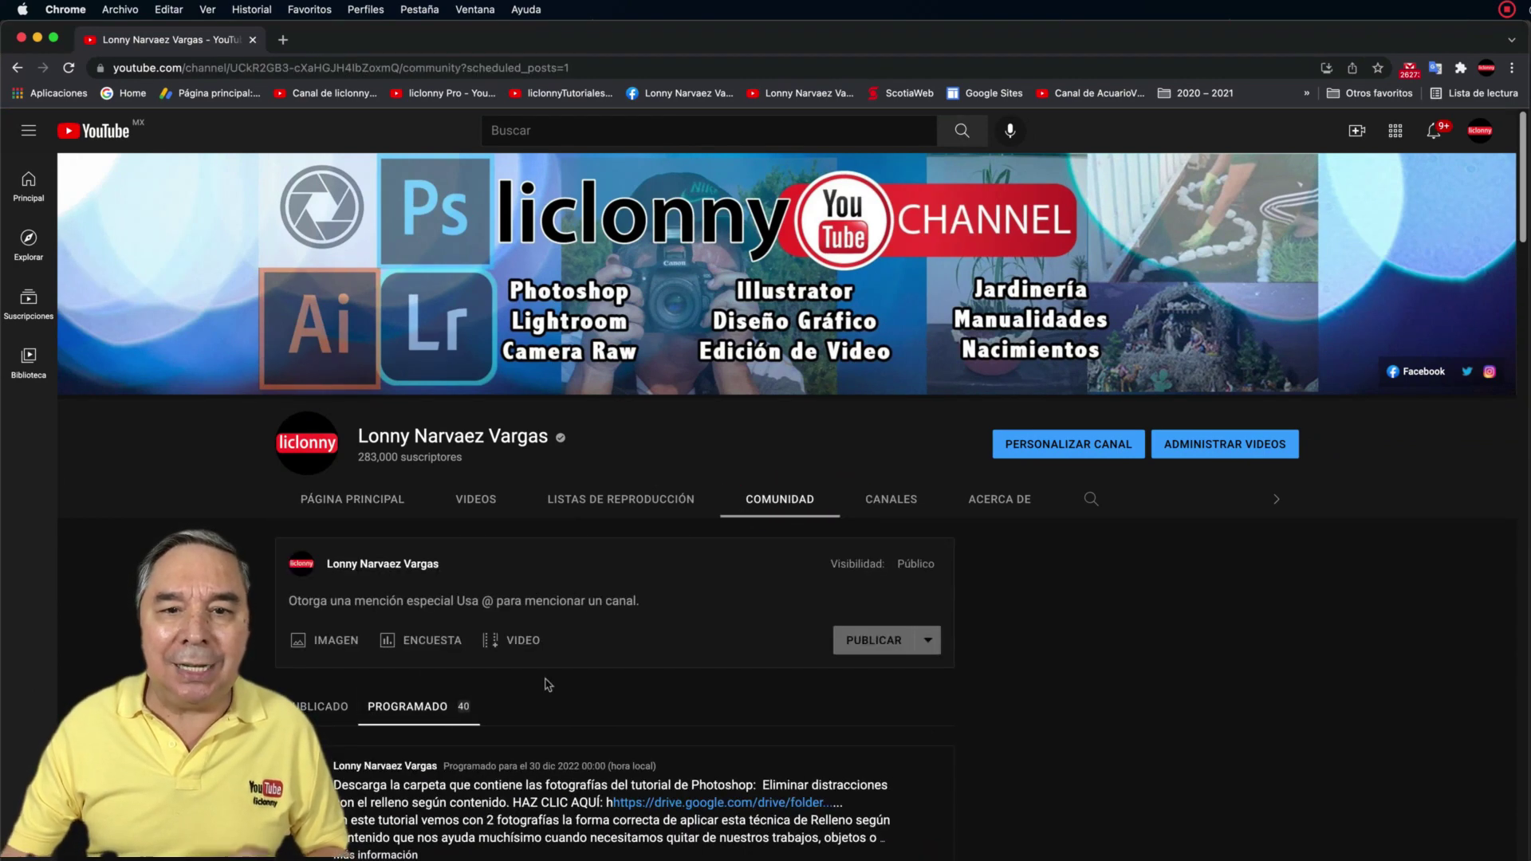
pyautogui.scroll(-6, 536, 673)
pyautogui.scroll(1, 536, 673)
pyautogui.scroll(1, 536, 672)
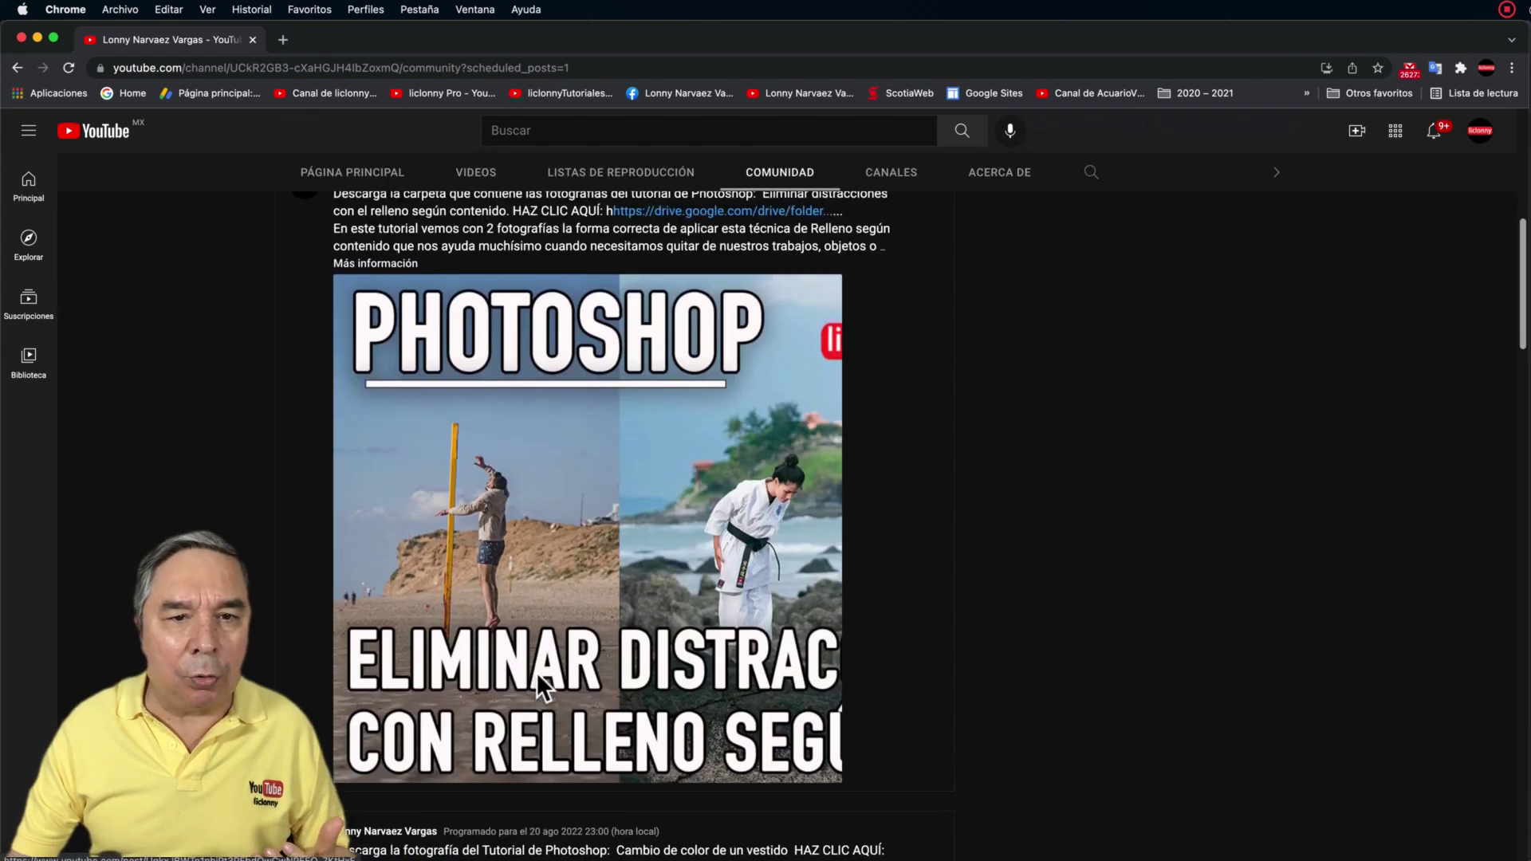
pyautogui.scroll(1, 536, 673)
pyautogui.scroll(1, 537, 672)
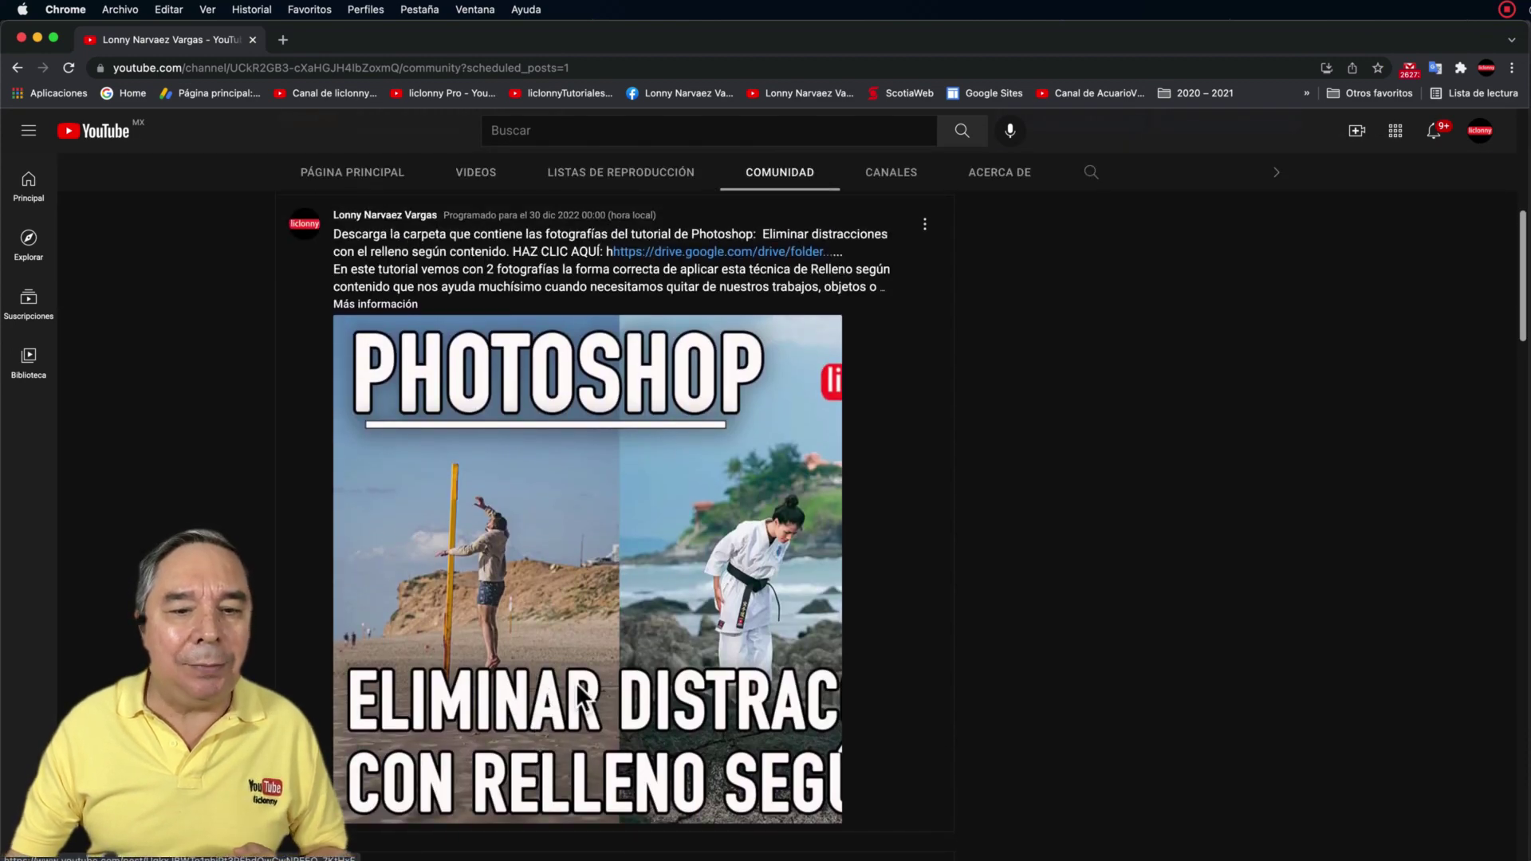